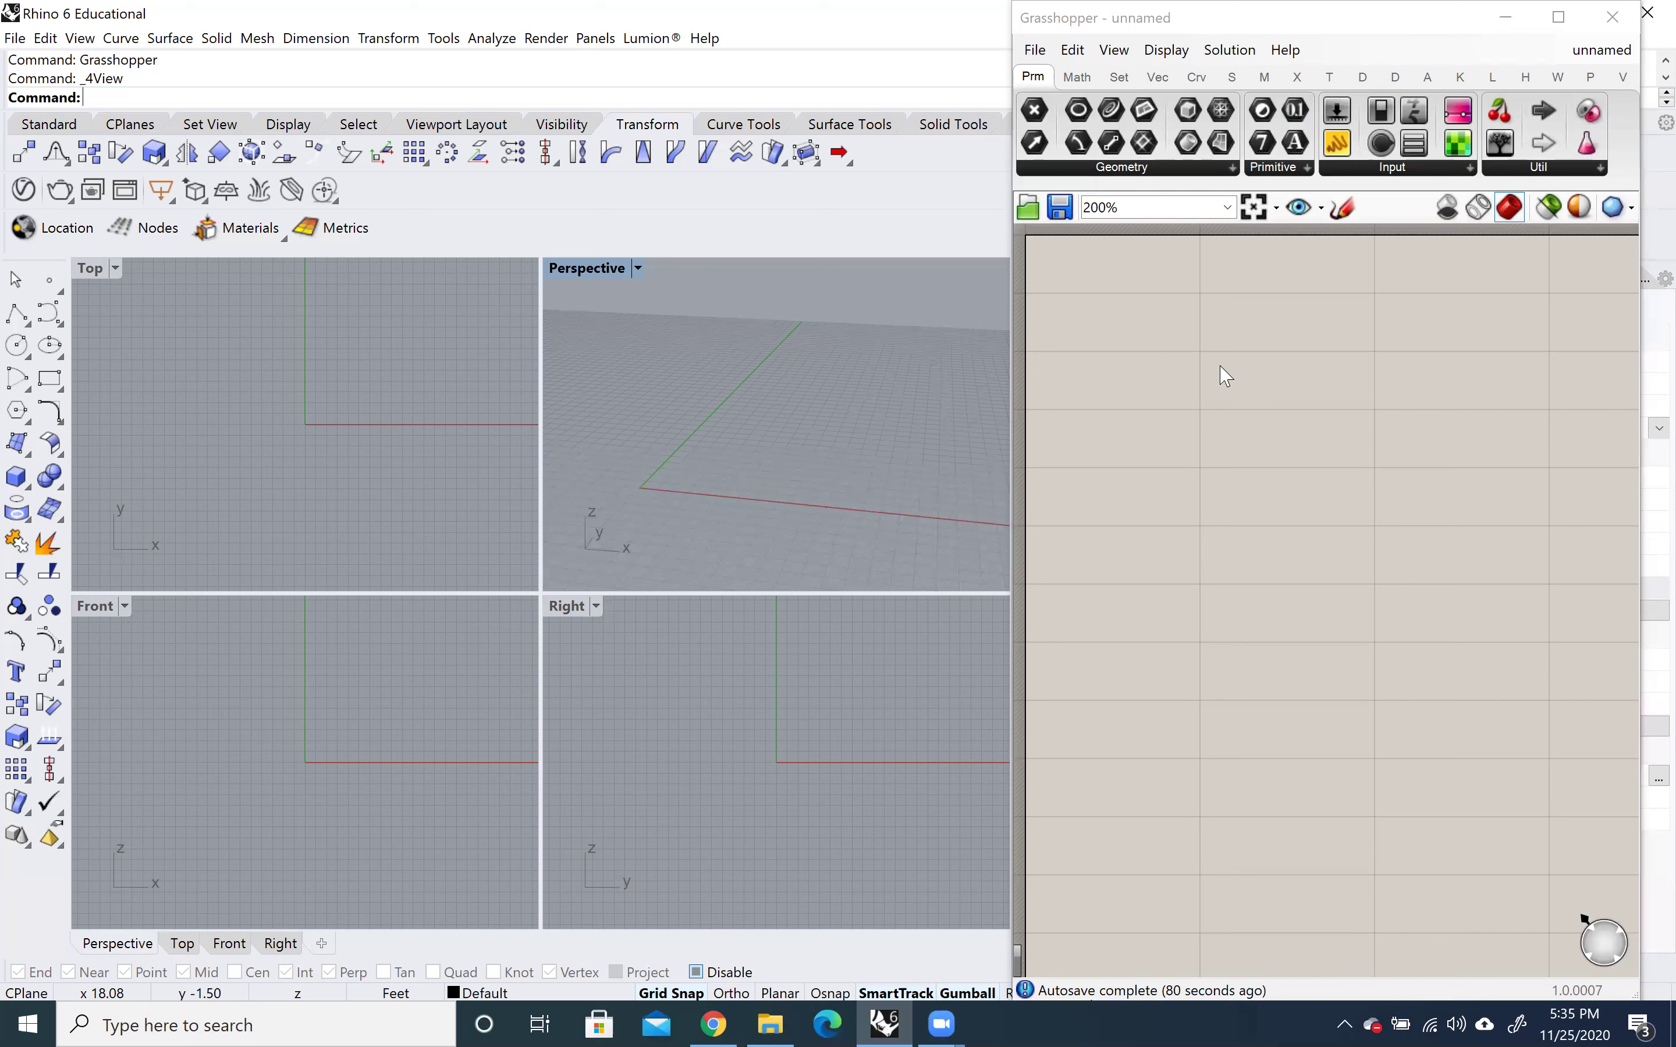
Add a Catenary component to the empty Grasshopper canvas and position it with free space for its inputs.
double_click(1260, 382)
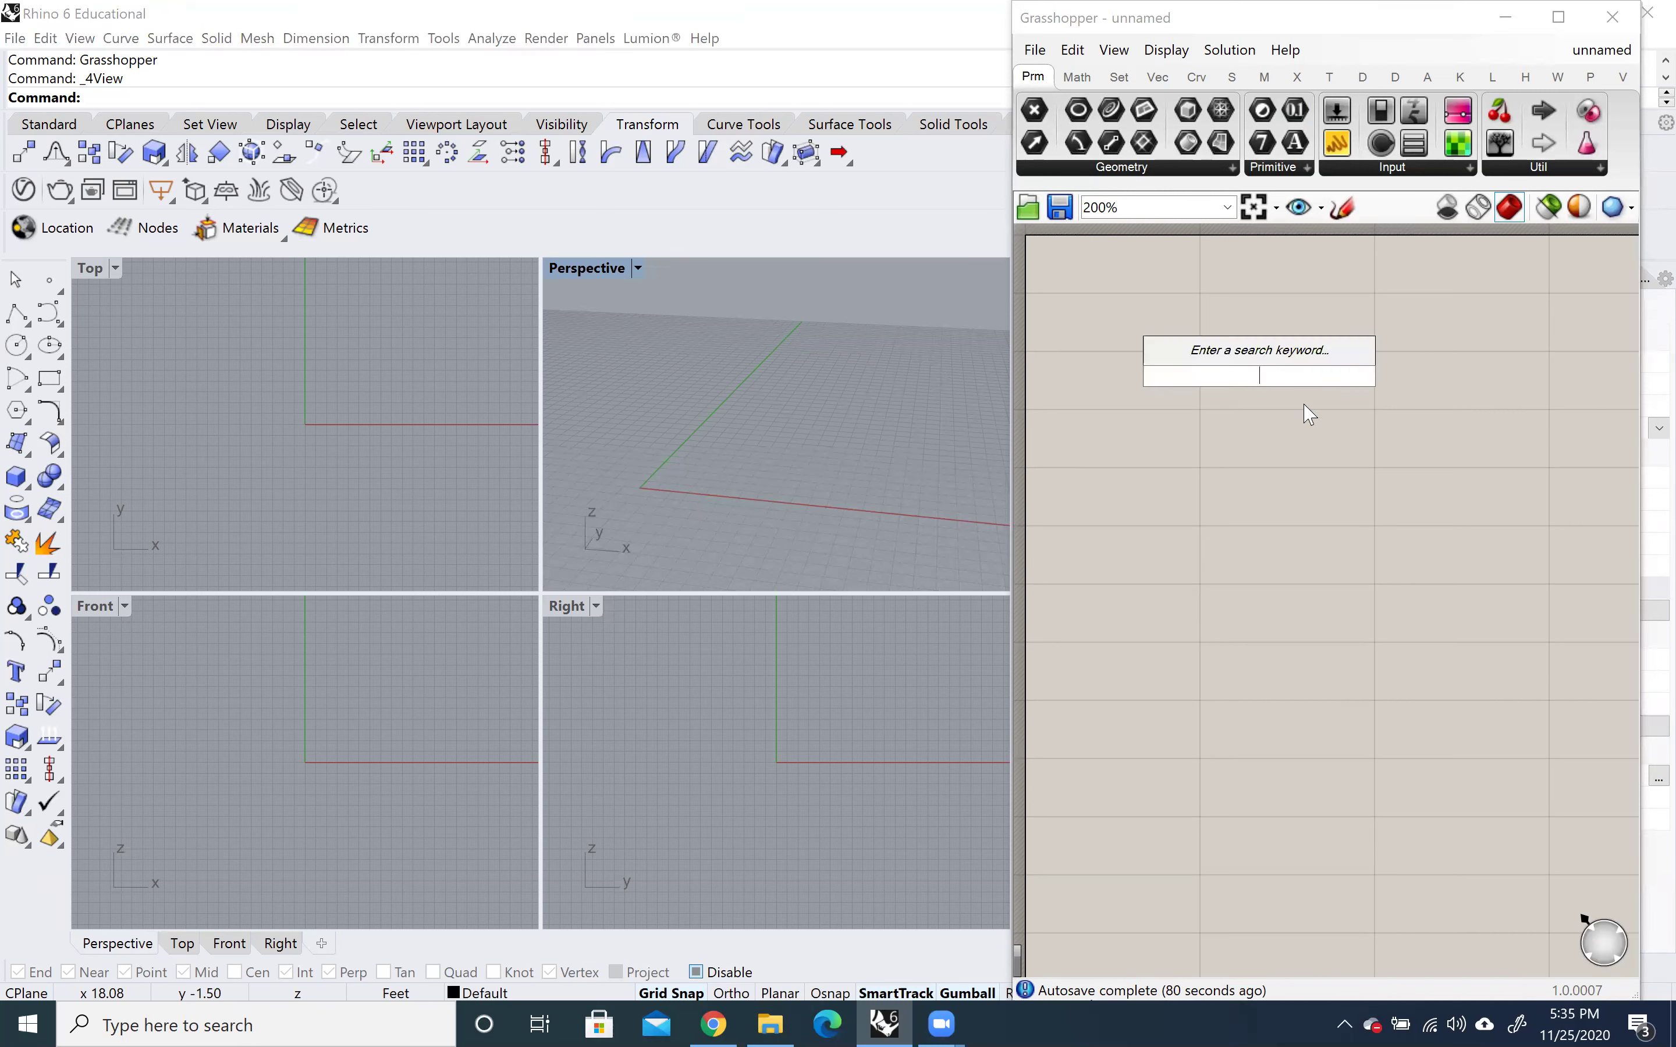
text(cat)
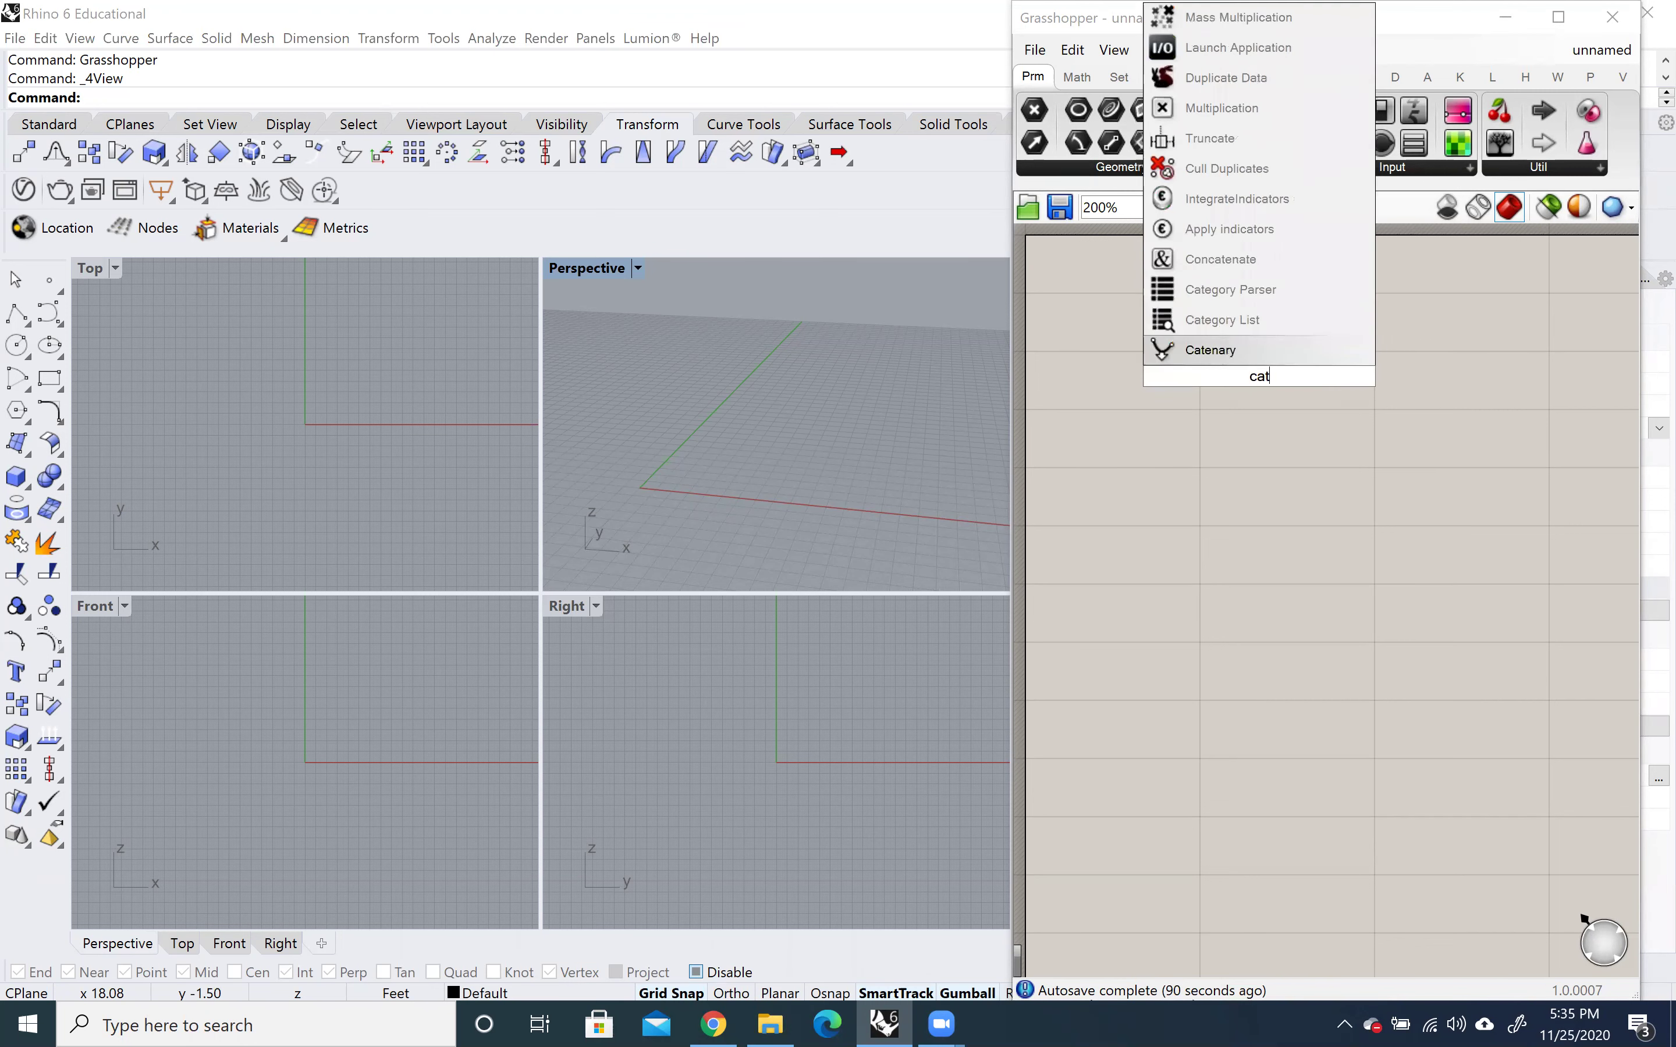
key(Return)
drag(1264, 375, 1407, 389)
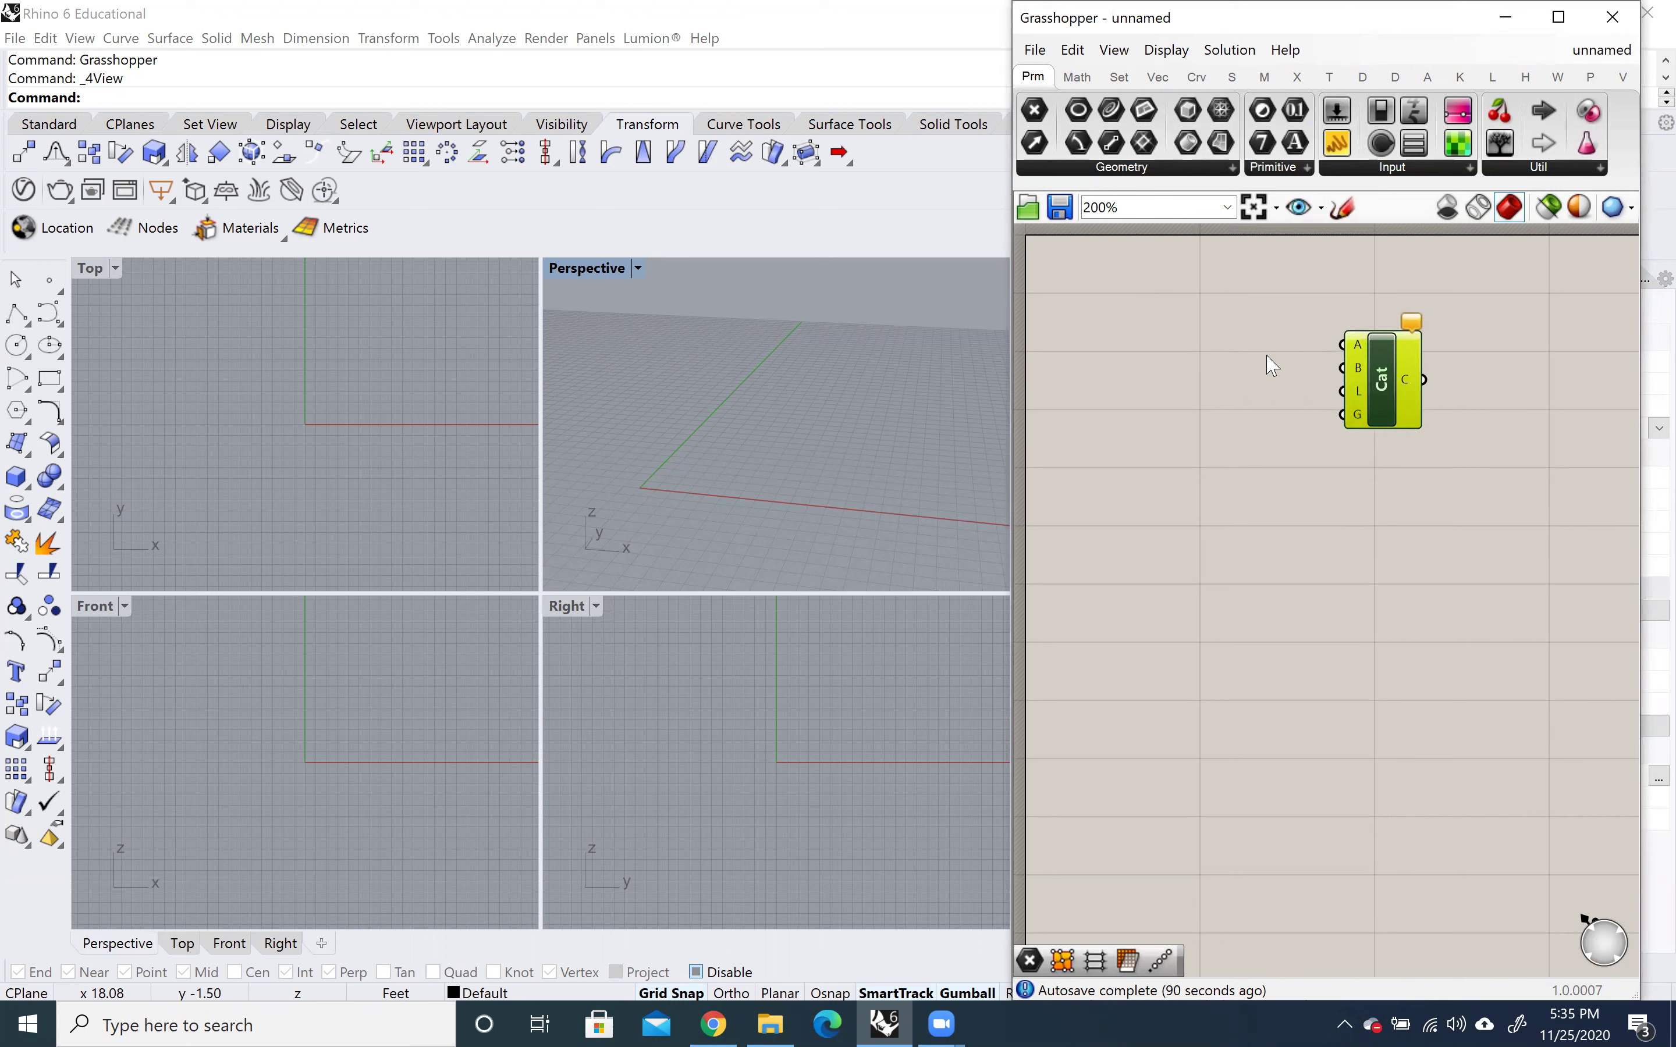
Add two Point parameters and arrange them one above the other beside the Catenary component's inputs.
double_click(1241, 343)
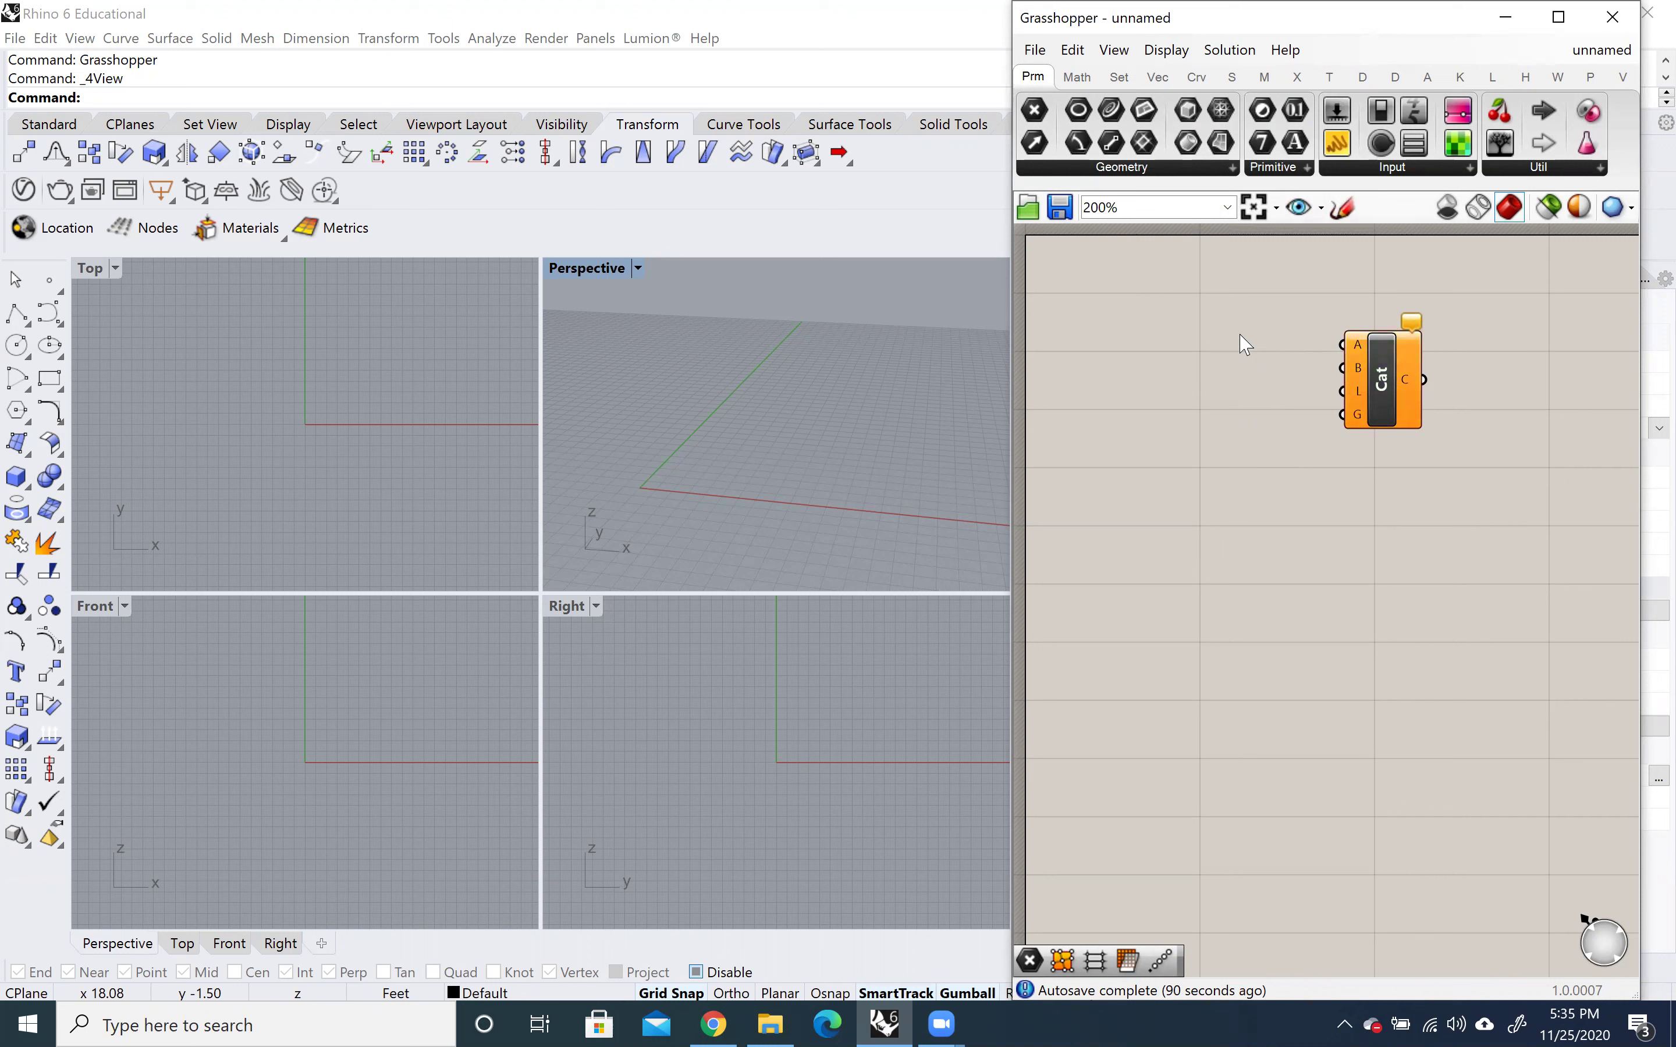
text(point)
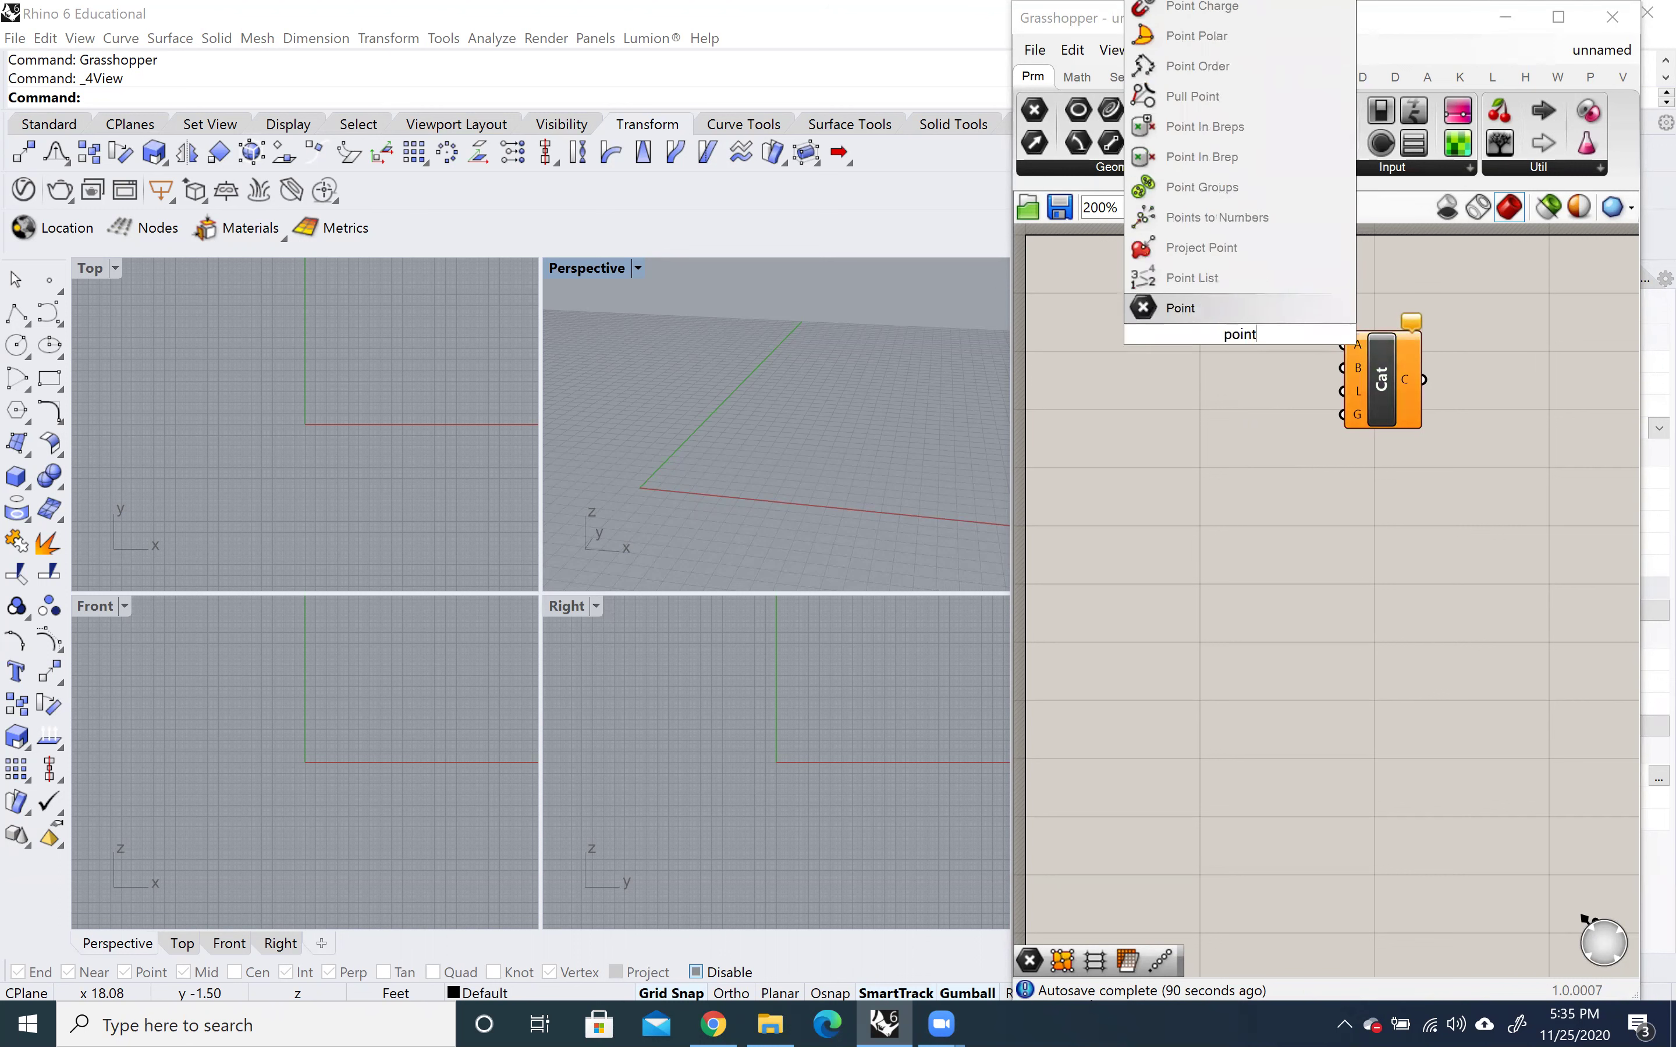
key(Return)
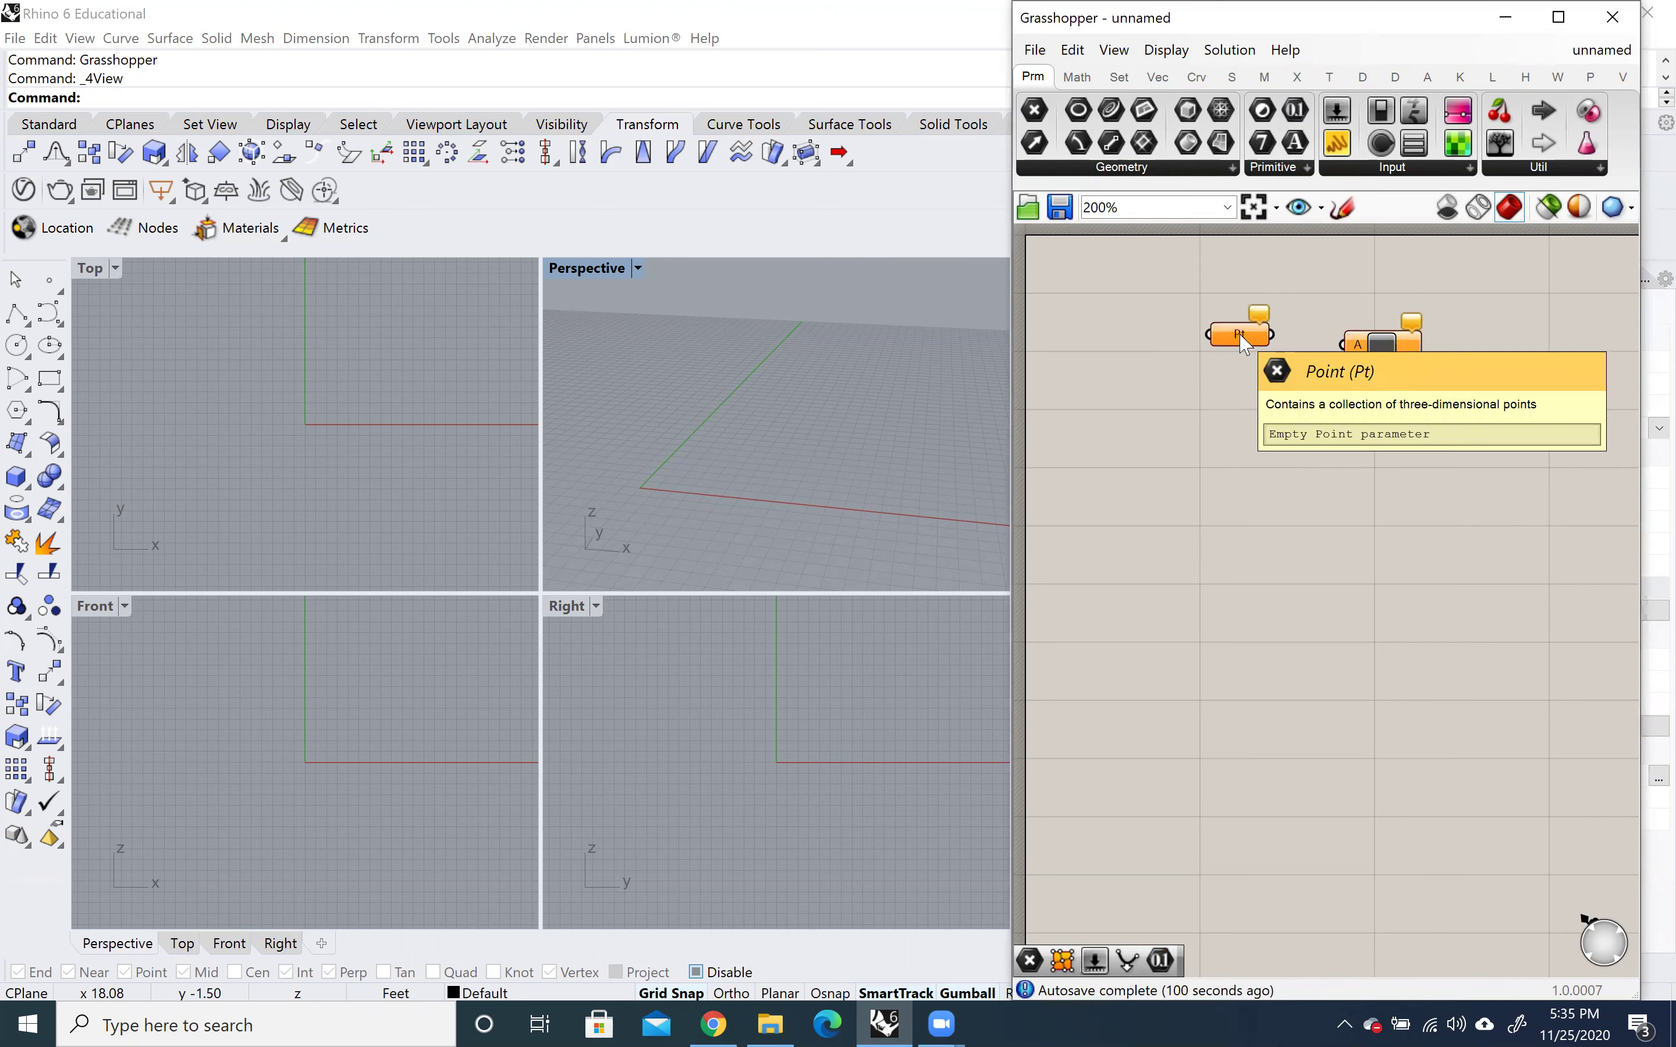
drag(1239, 335, 1231, 304)
double_click(1236, 335)
text(point)
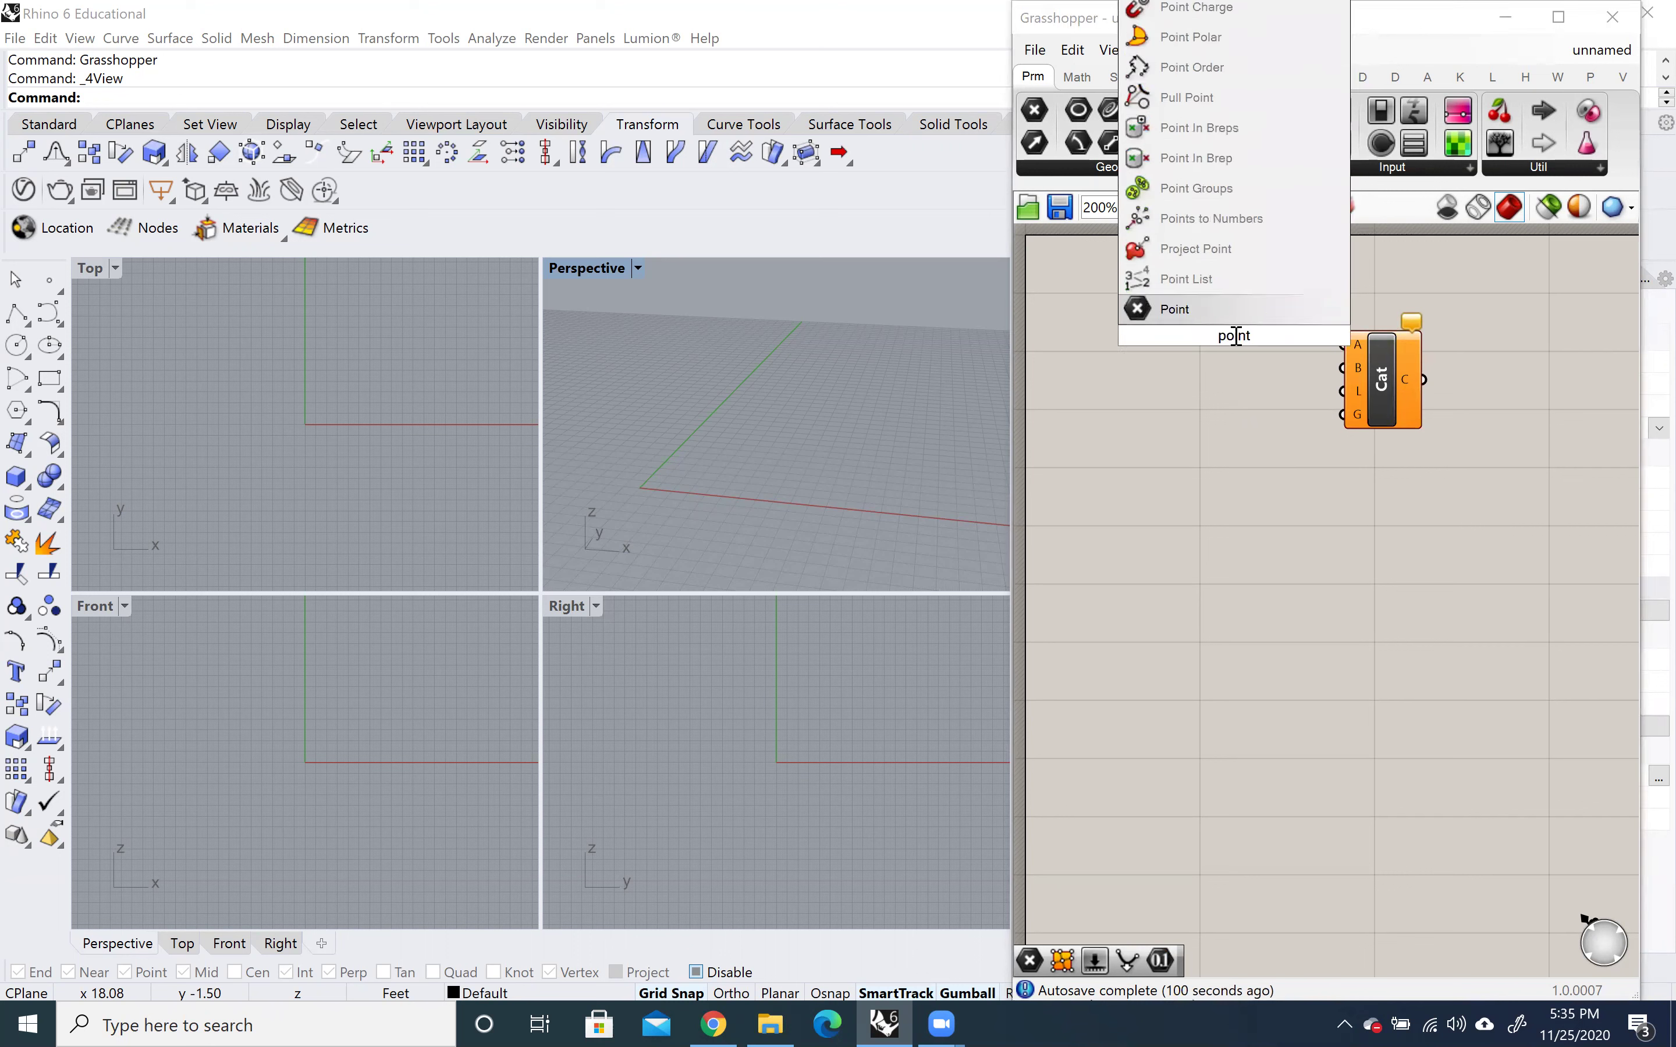
key(Return)
drag(1241, 344, 1163, 375)
drag(1244, 312, 1236, 290)
mouse_move(1158, 372)
mouse_down()
mouse_move(1202, 369)
mouse_move(1179, 350)
mouse_up()
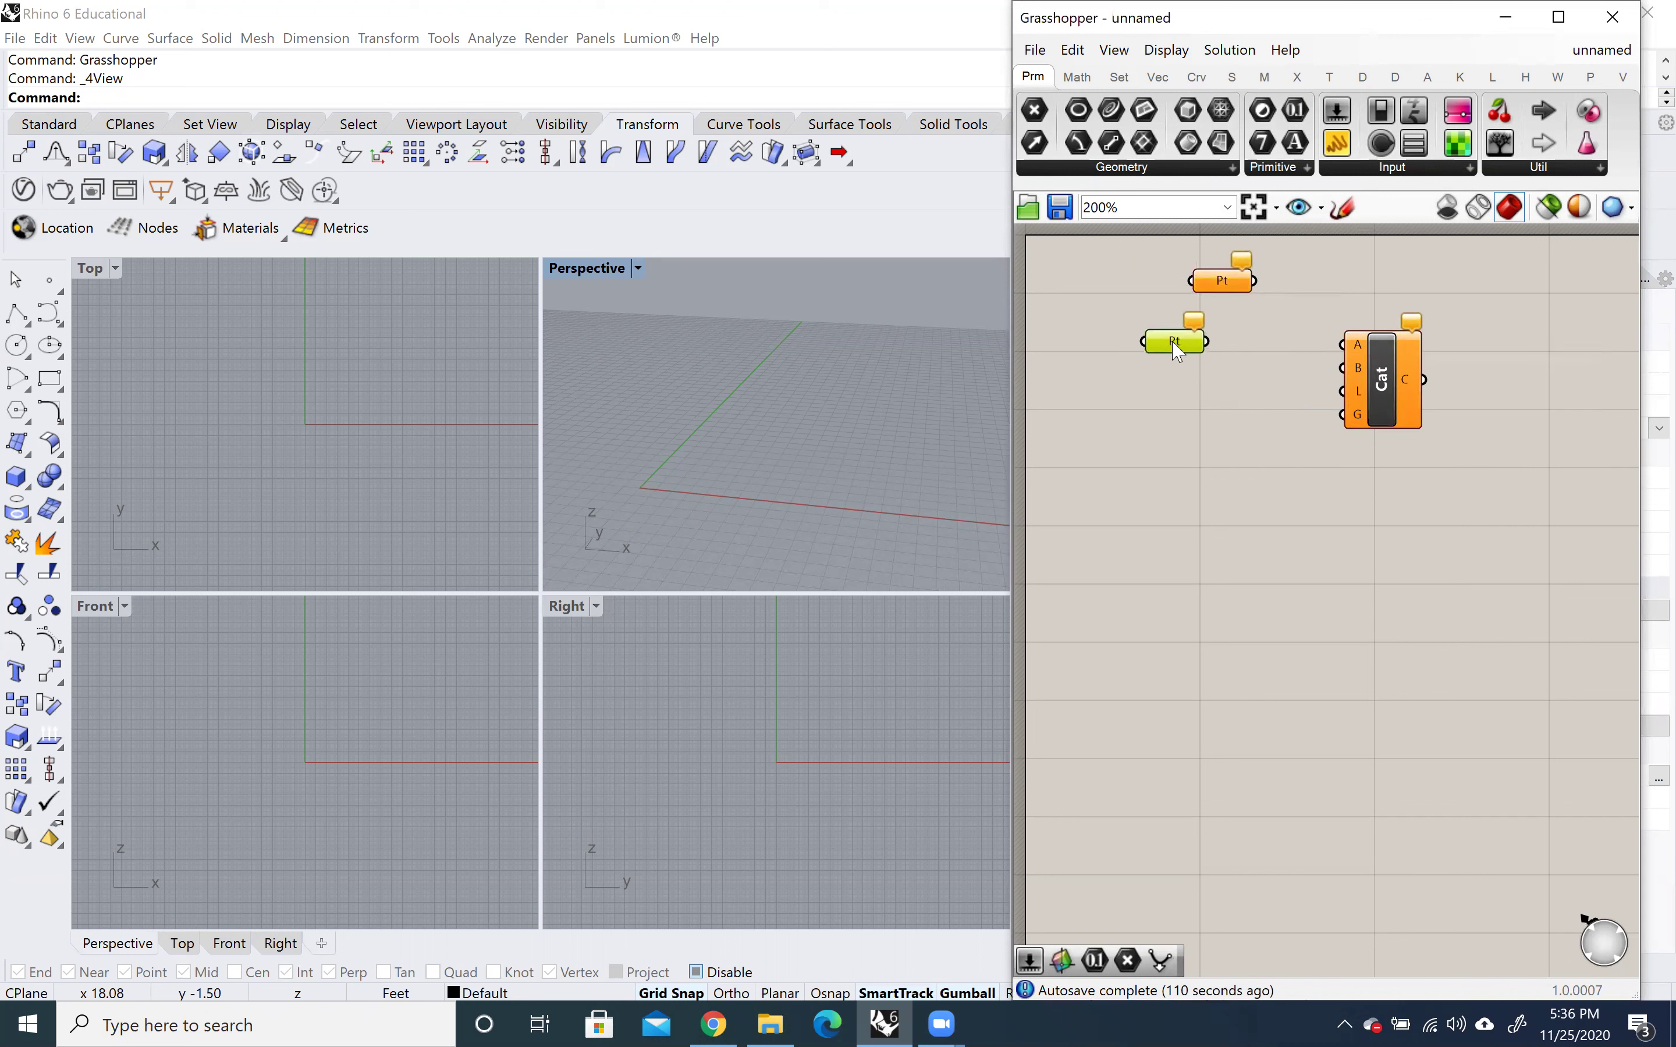
drag(1235, 290, 1232, 307)
Assign four points along the Y axis, from the origin to Y 3, to the upper Point parameter and connect it to Catenary input A.
right_click(1220, 295)
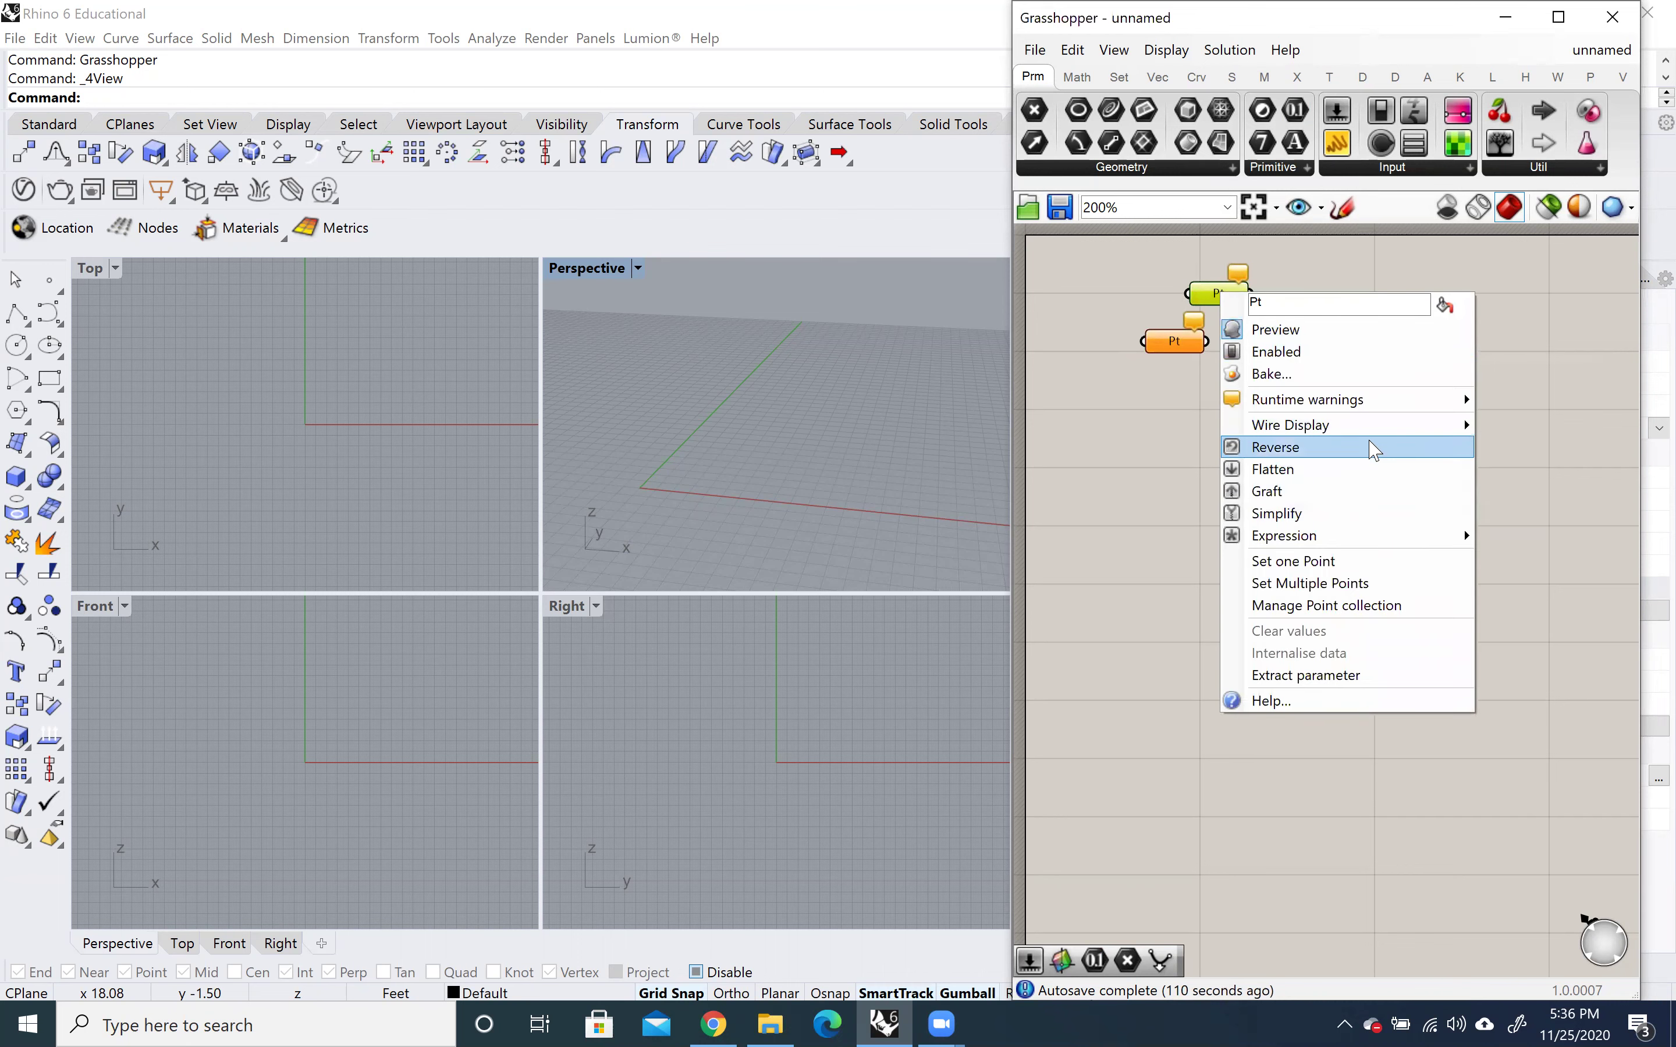
click(1371, 584)
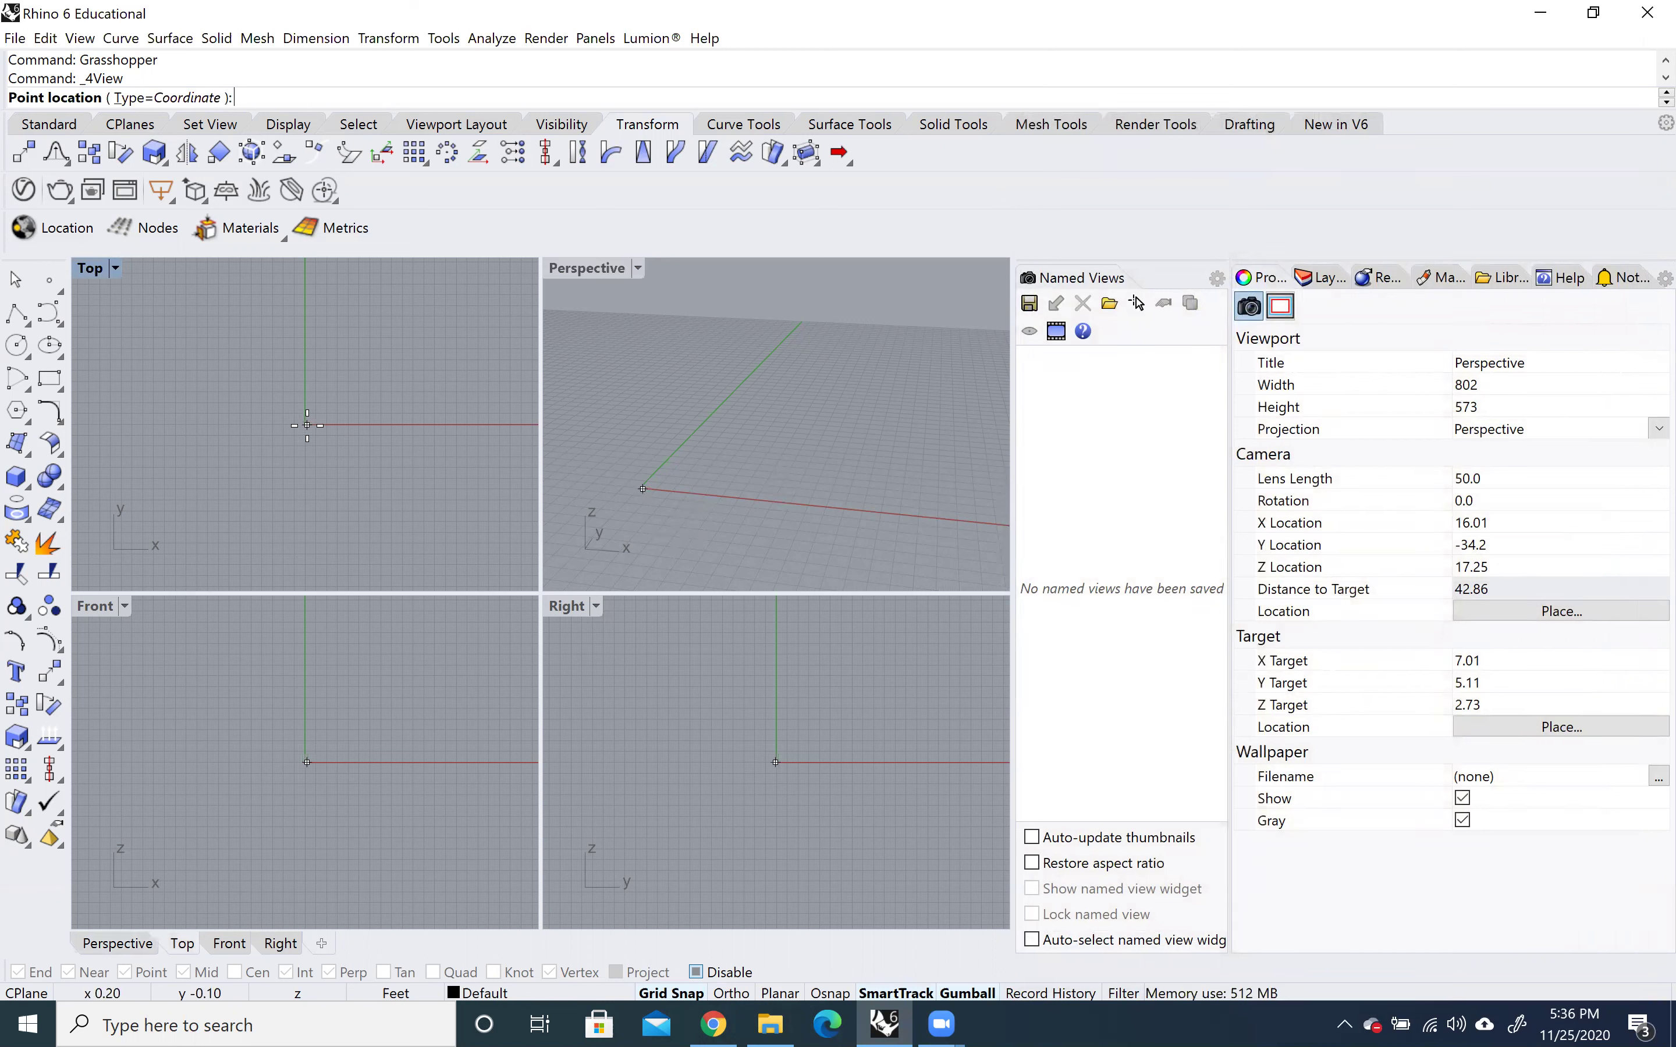
scroll(307, 426, up, 20)
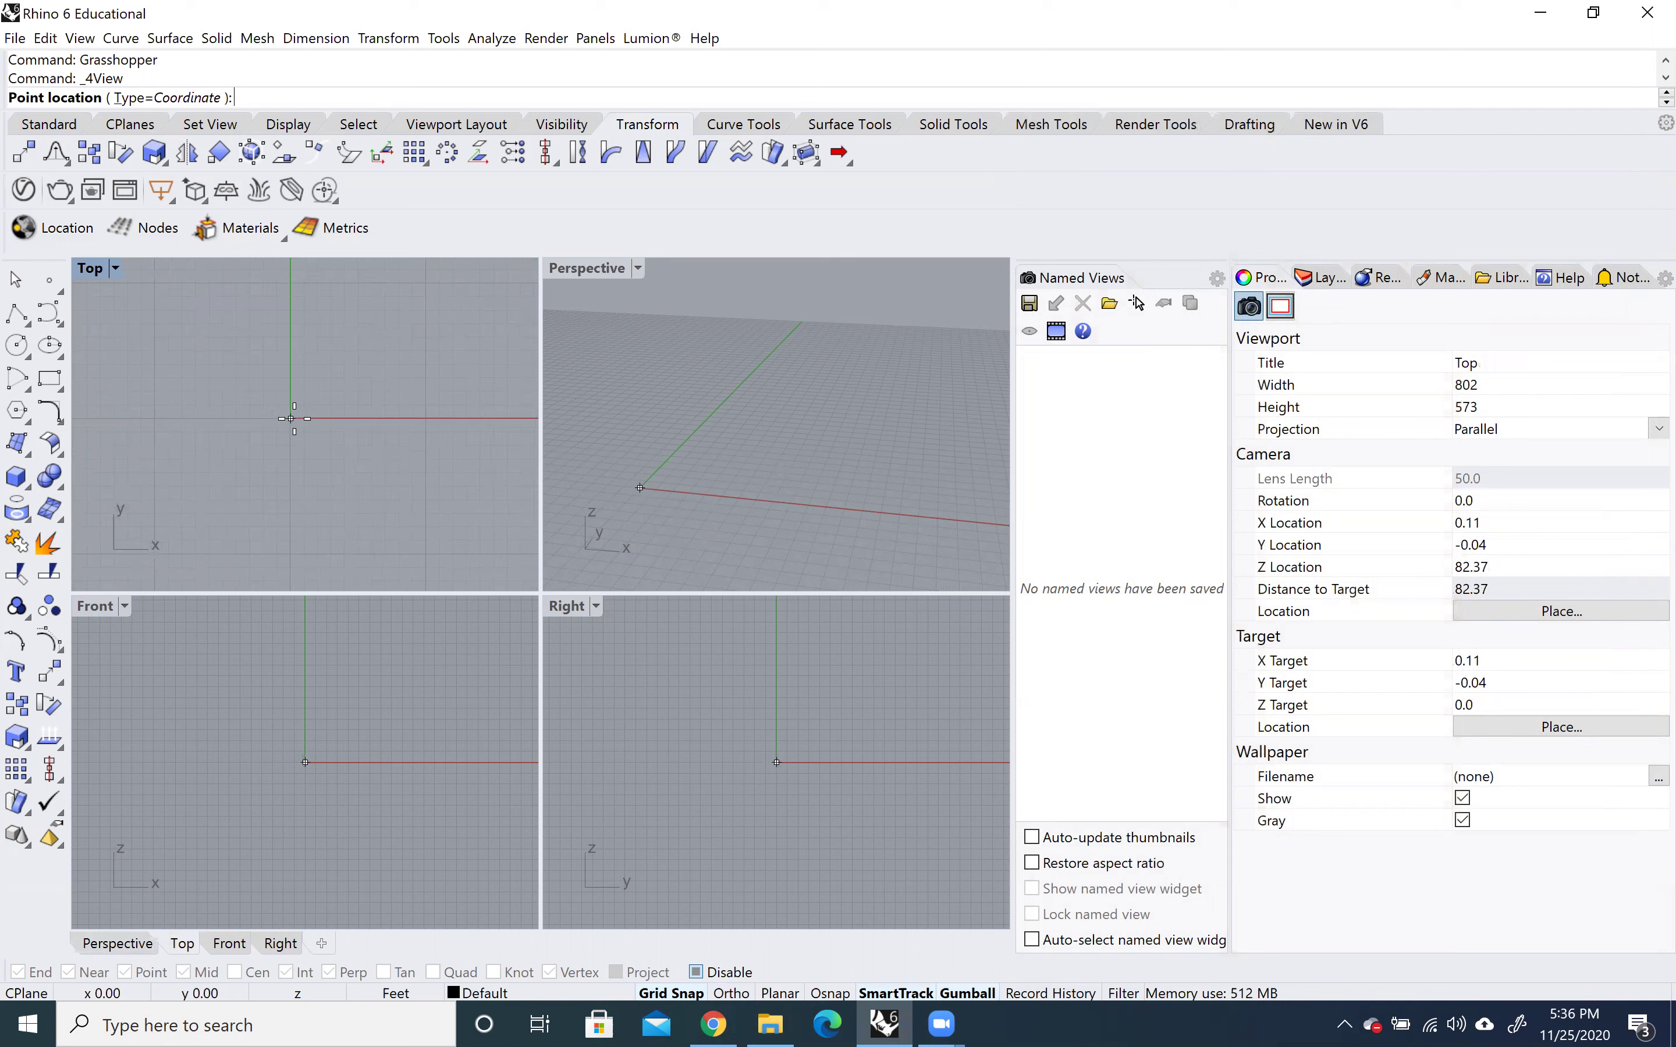
click(290, 418)
click(290, 286)
scroll(295, 286, down, 4)
middle_click(296, 286)
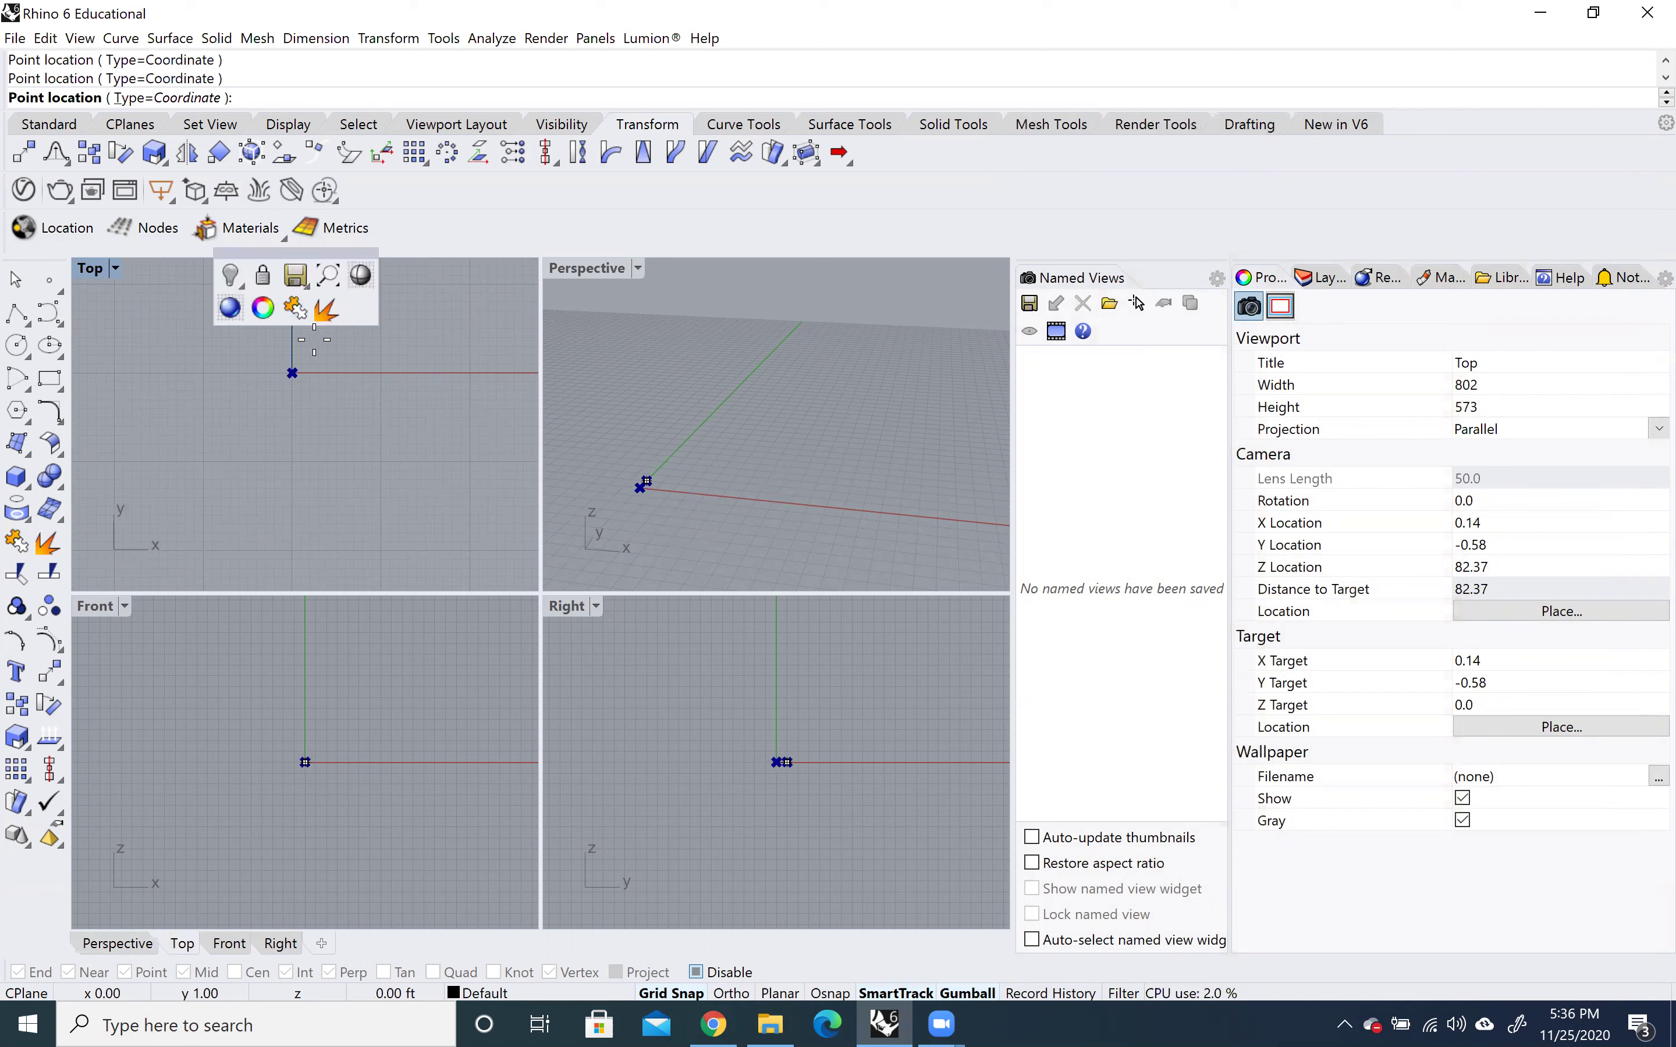
right_drag(359, 355, 390, 533)
click(324, 366)
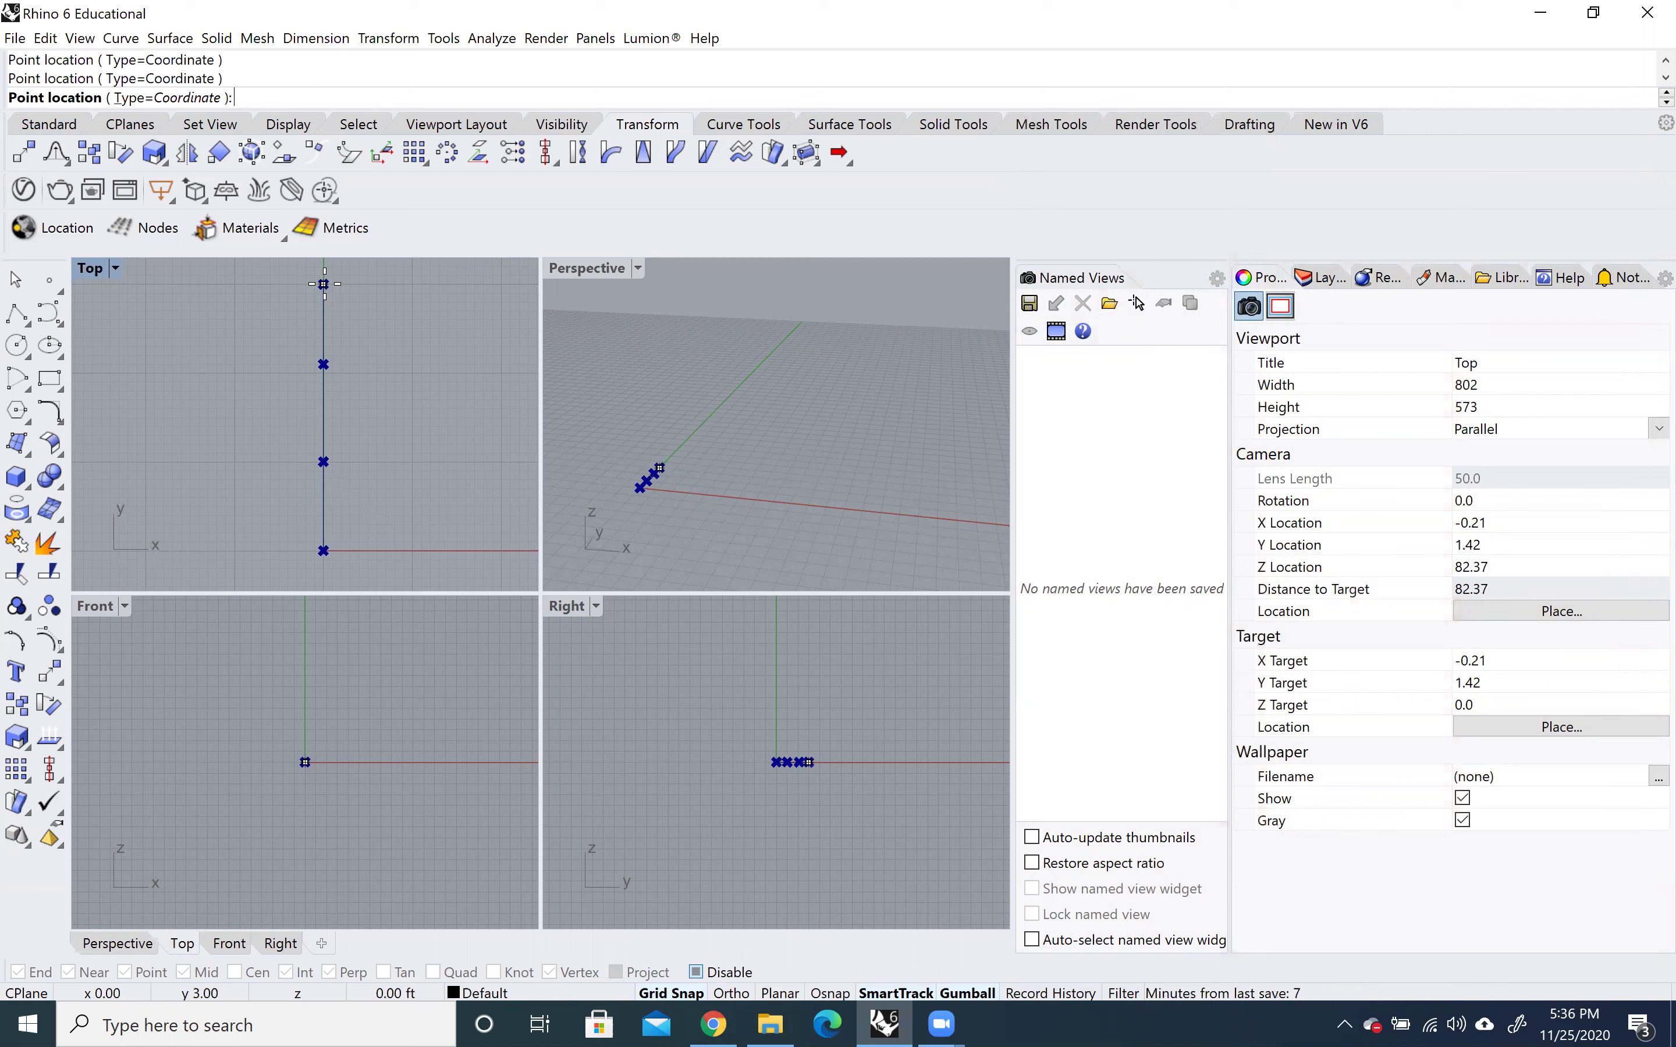
key(Return)
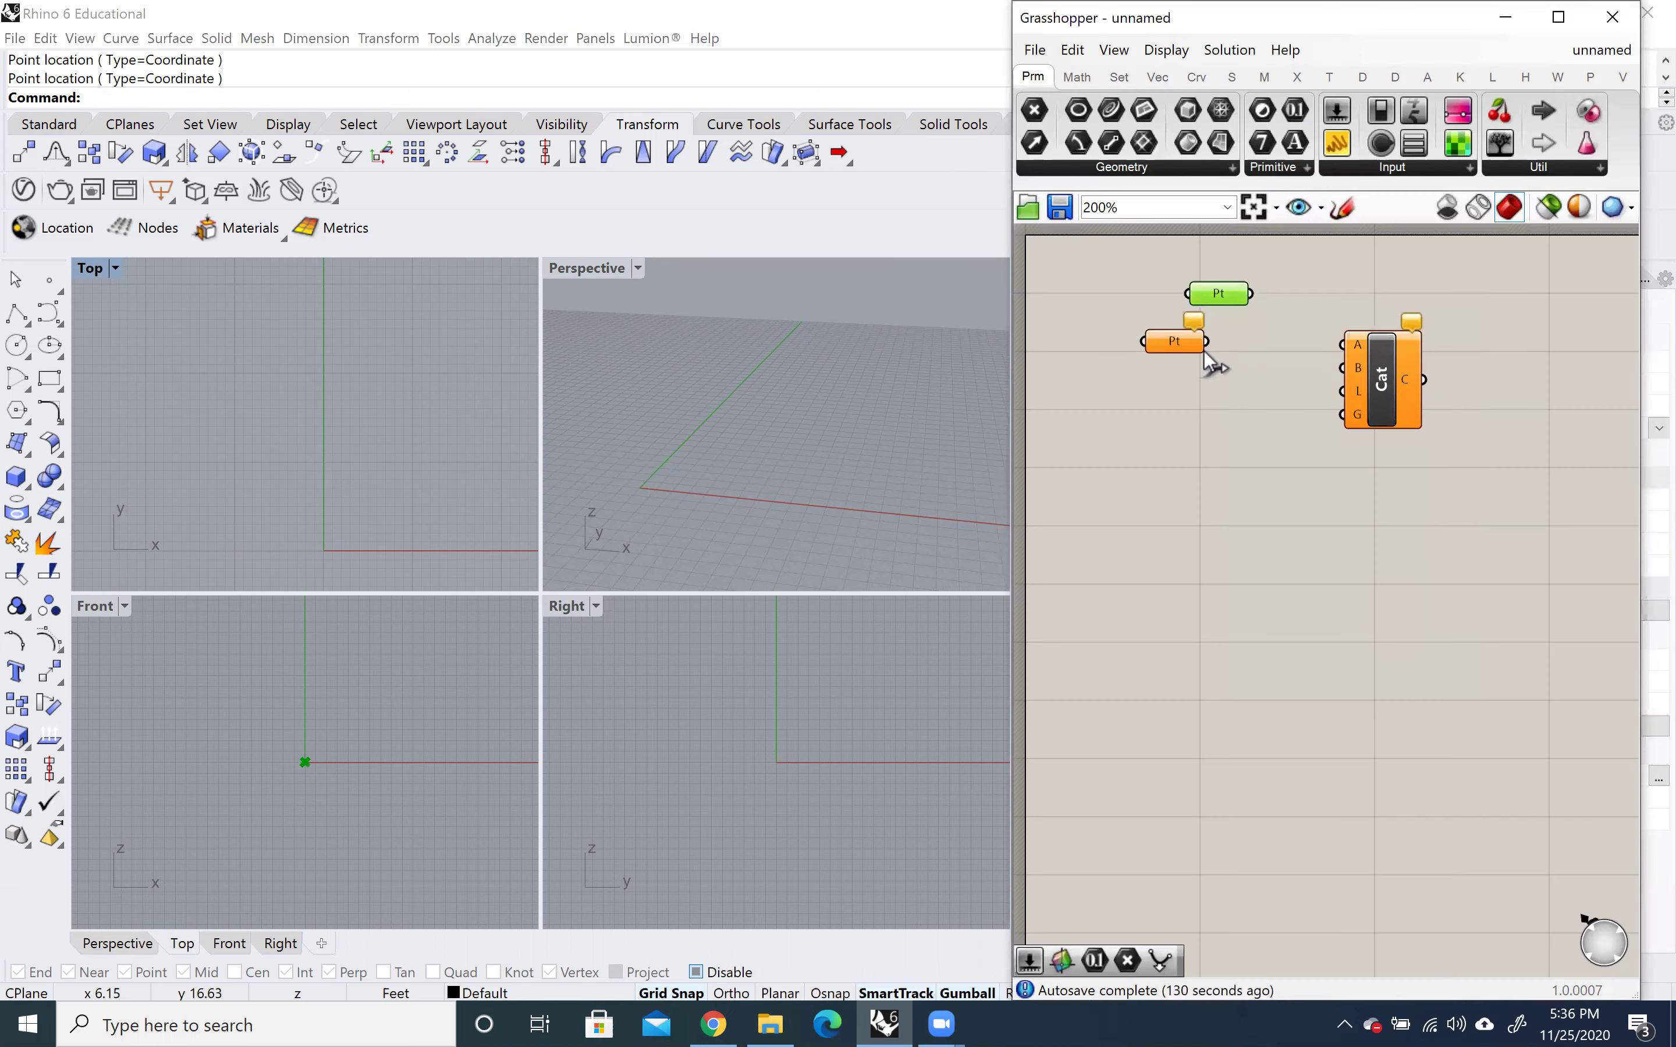
drag(1179, 346, 1181, 377)
drag(1250, 294, 1340, 347)
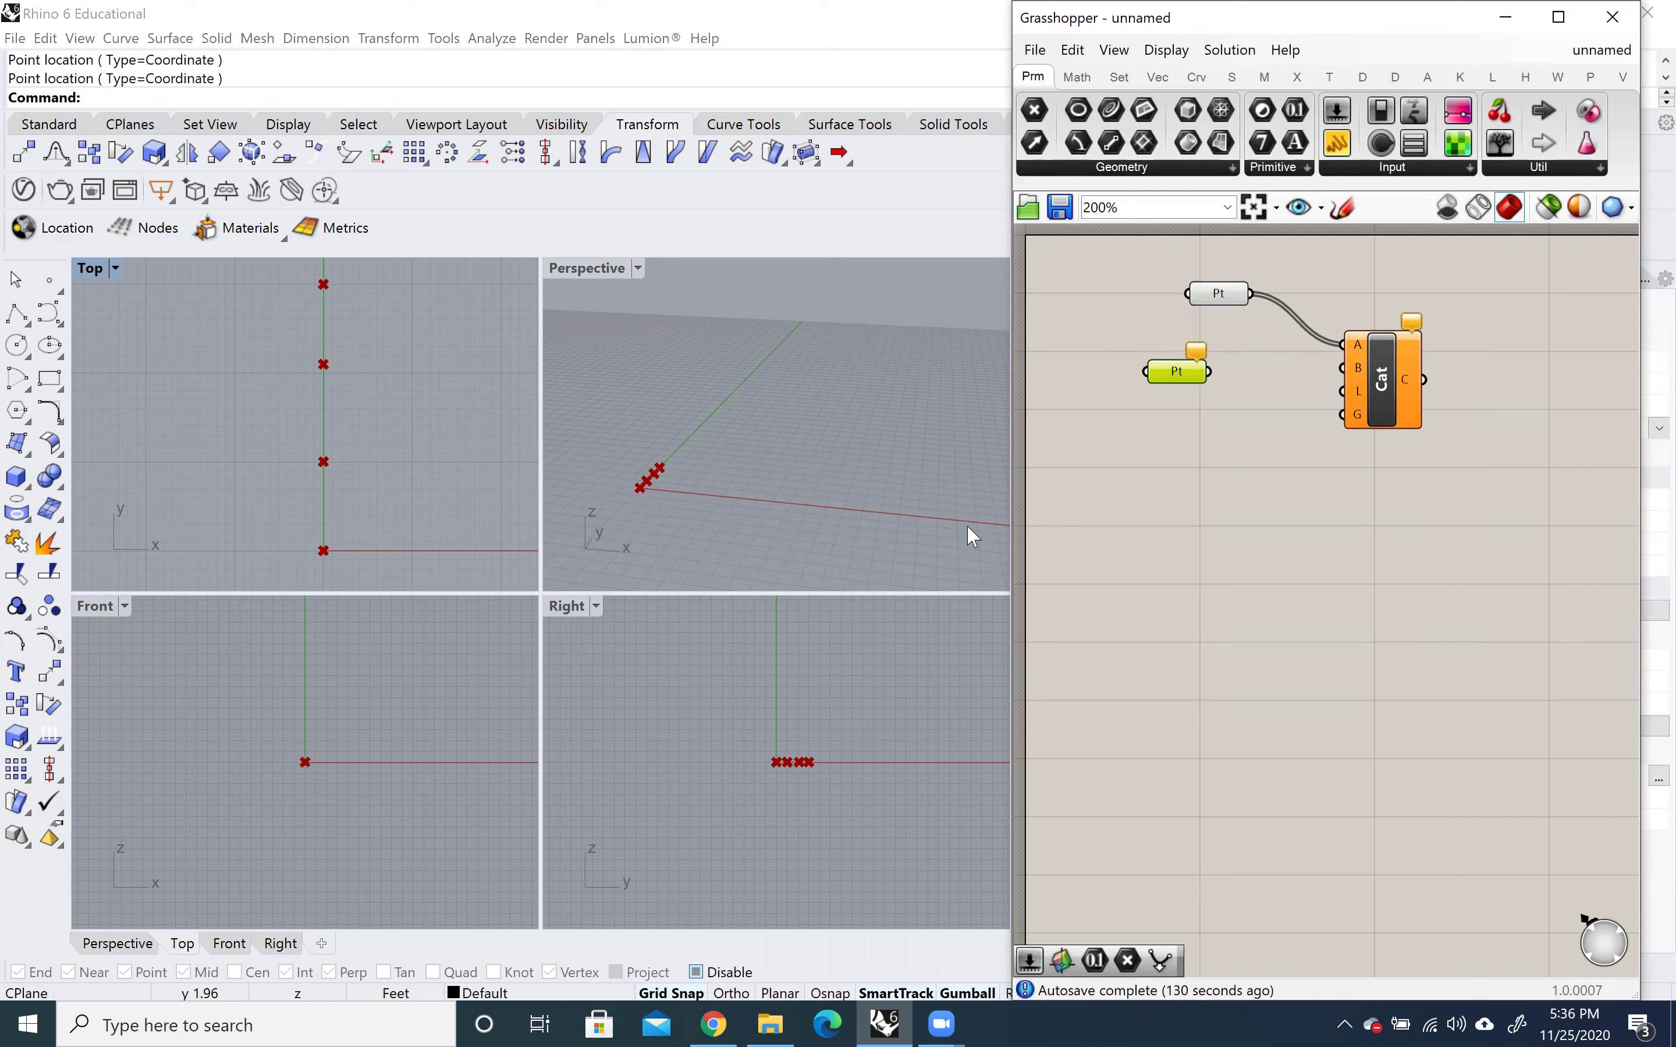
Assign a parallel row of four points at X 2, up to Y 3, to the lower Point parameter and connect it to Catenary input B.
right_click(1184, 376)
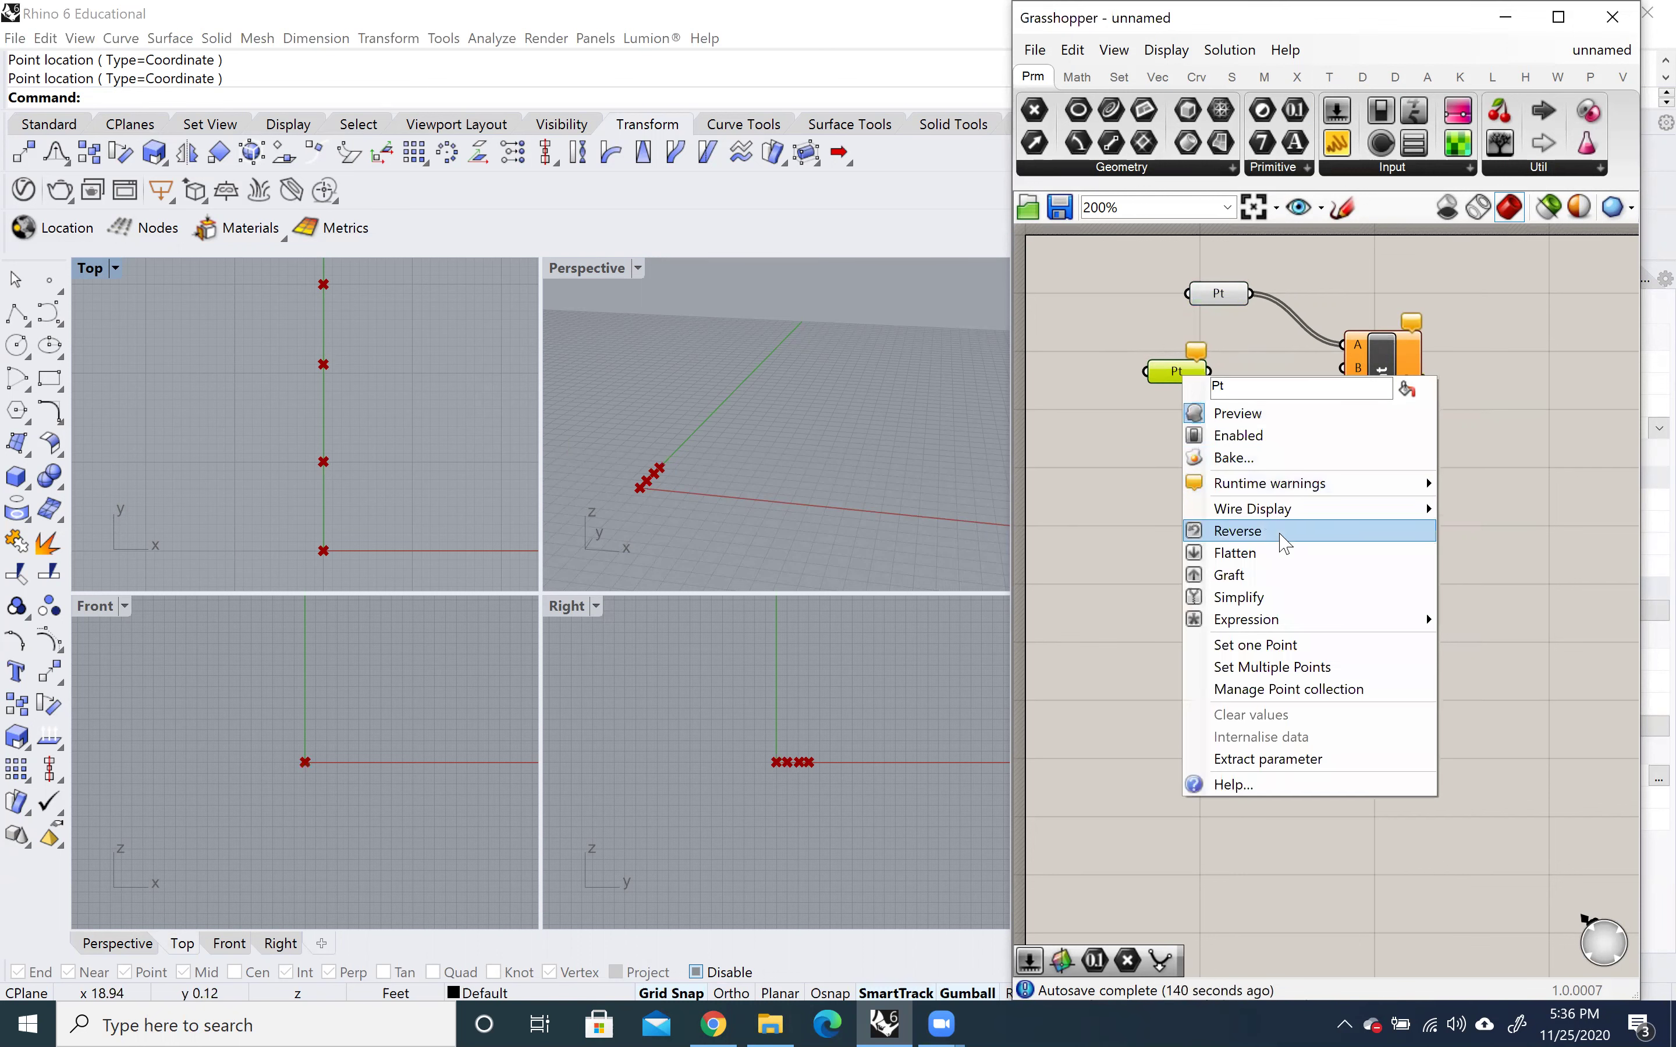
click(1293, 667)
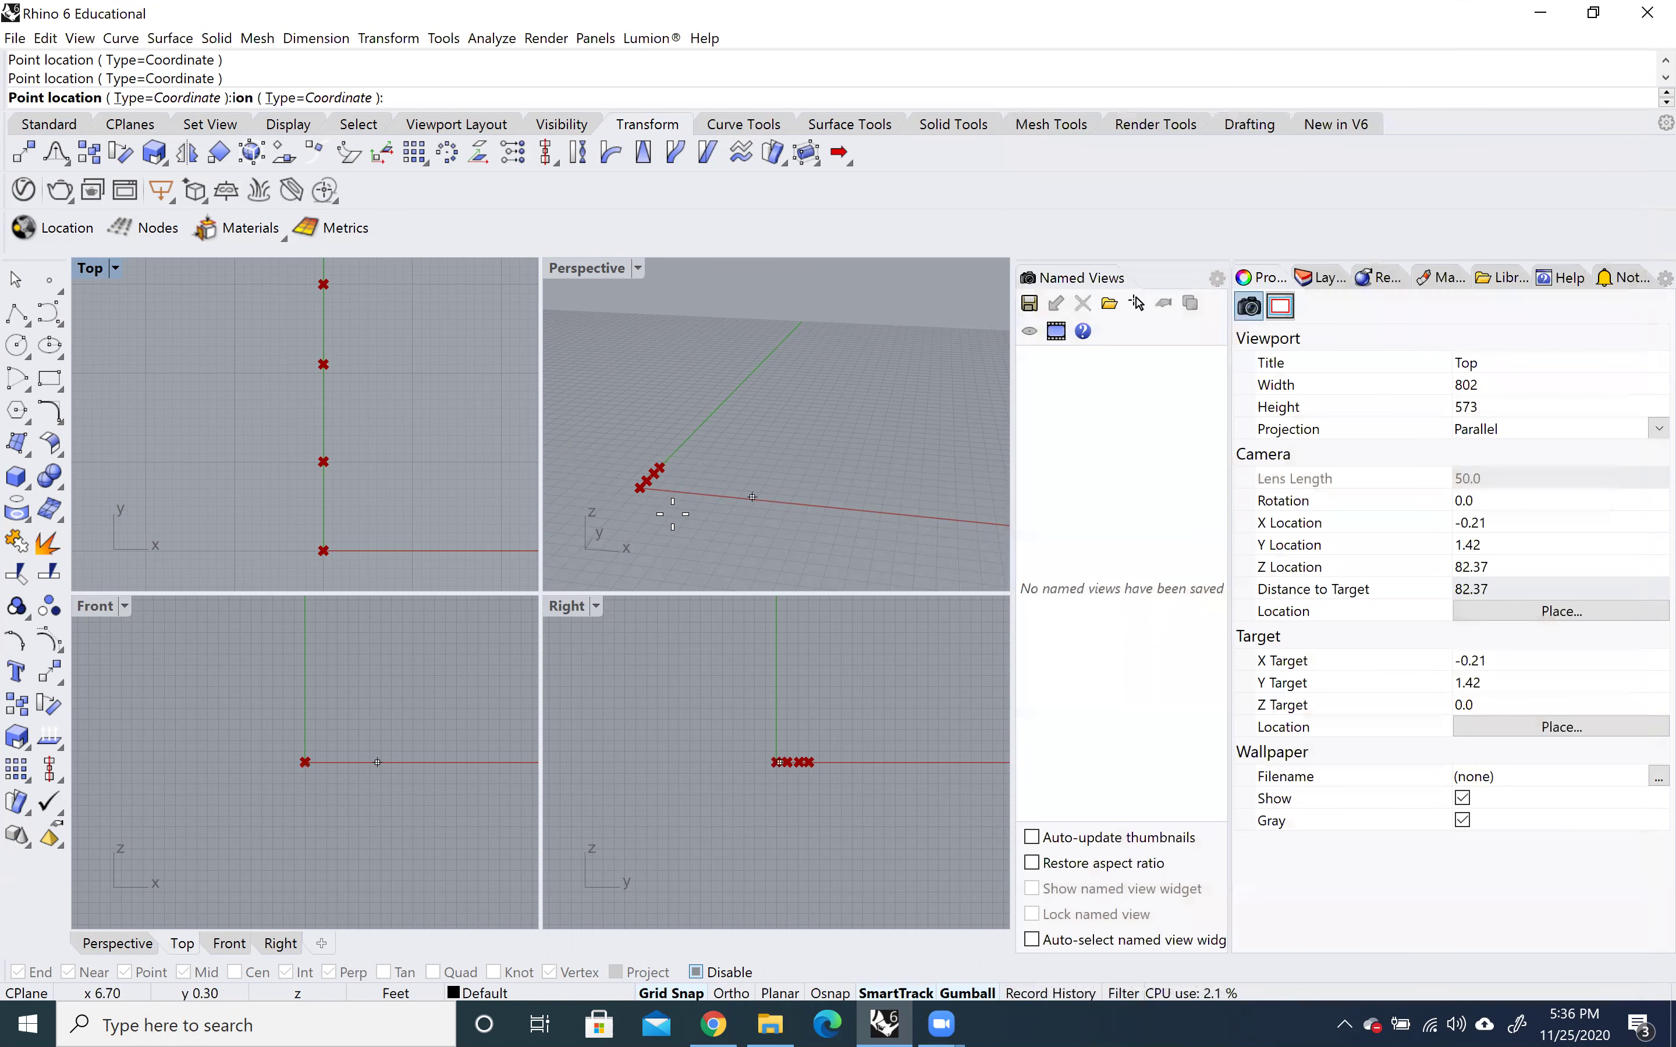
click(500, 551)
click(502, 462)
click(501, 365)
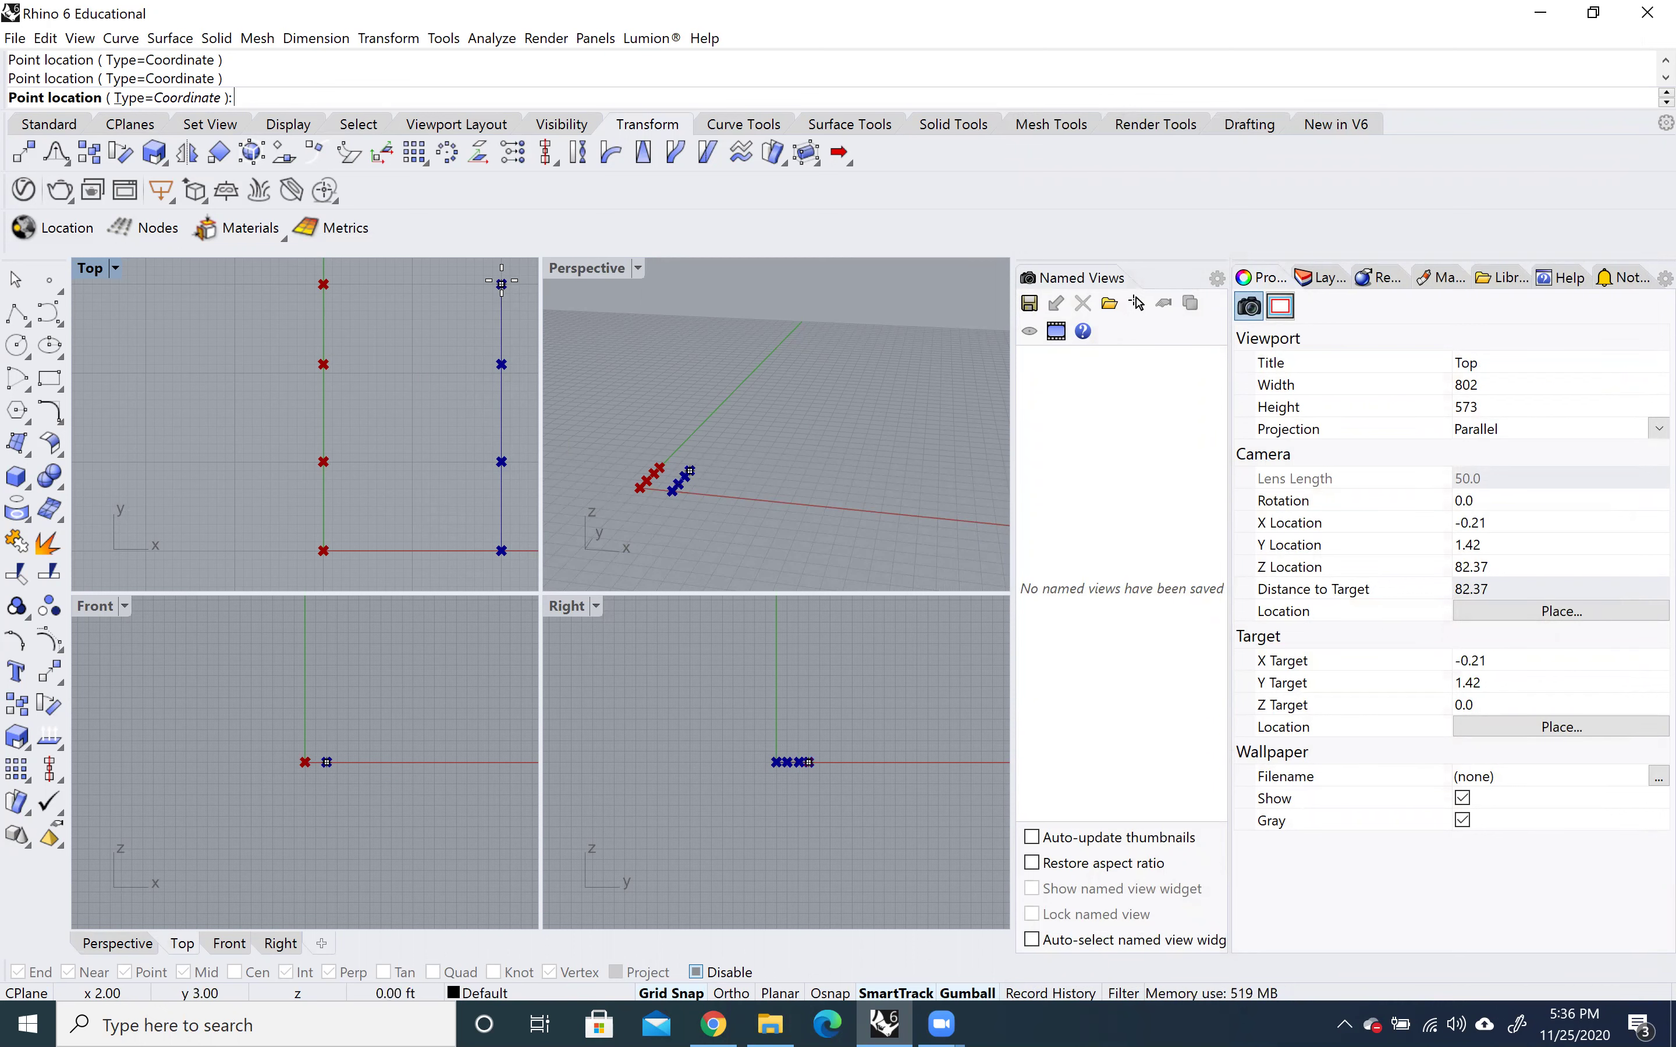
click(502, 284)
key(Return)
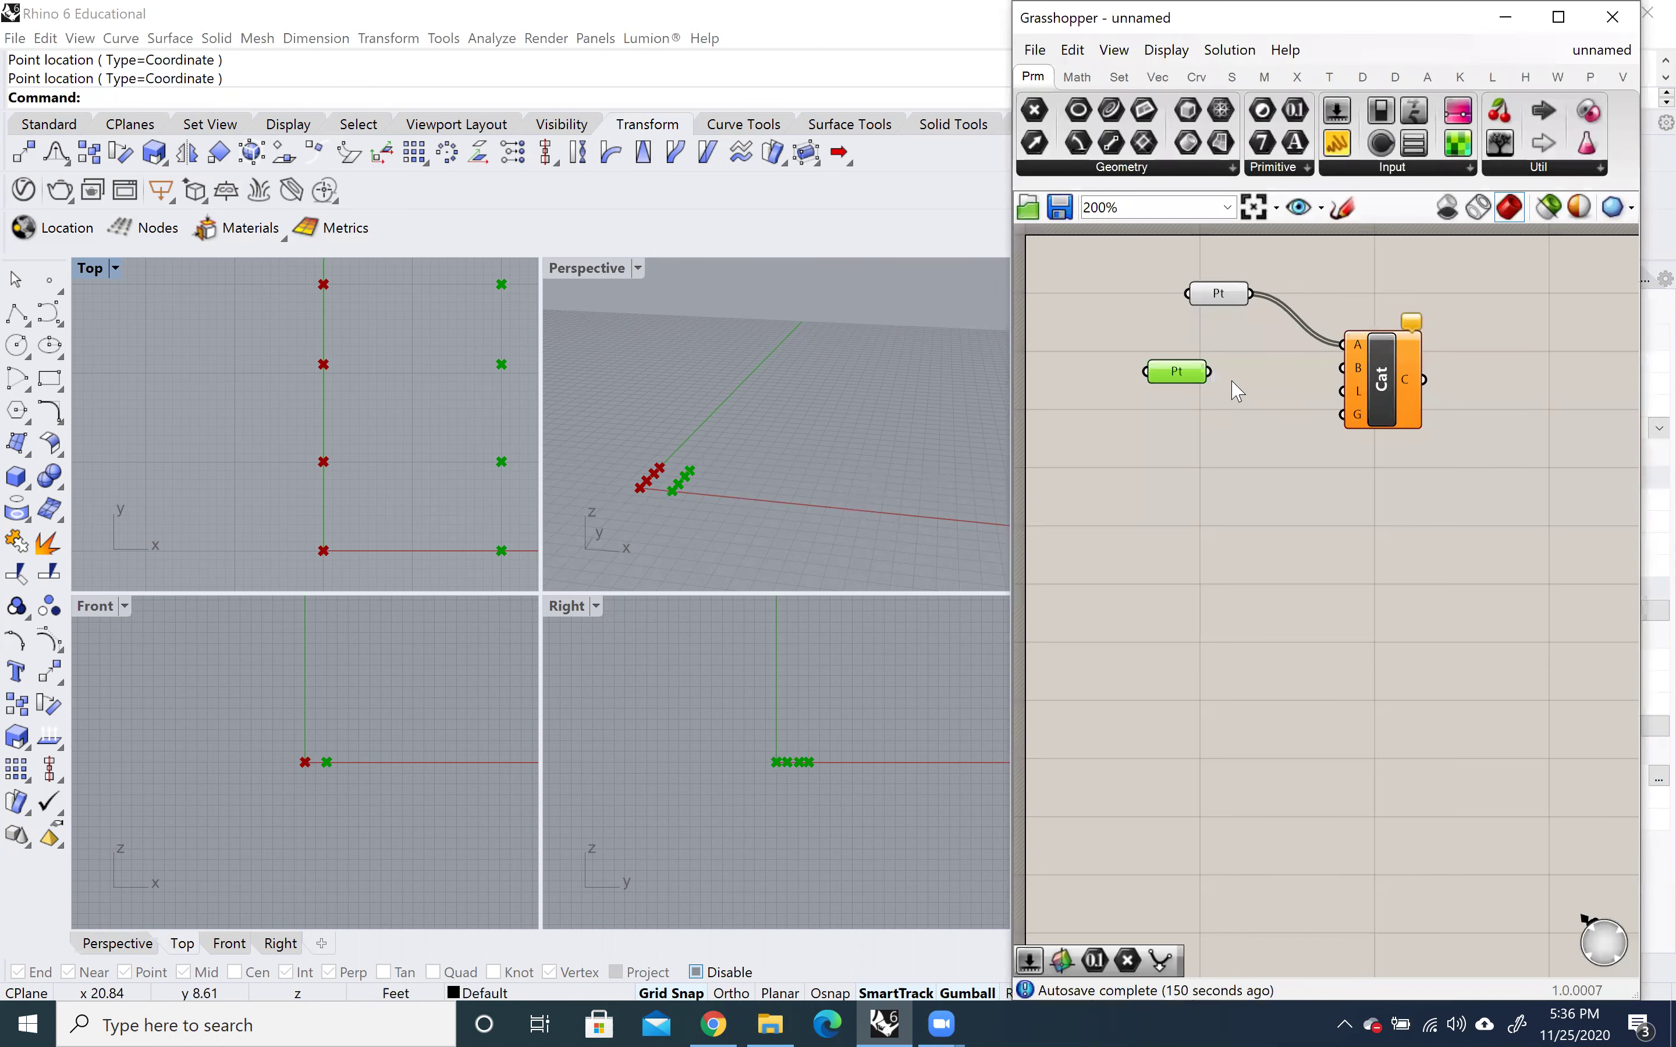
drag(1213, 381, 1343, 367)
drag(1179, 377, 1207, 345)
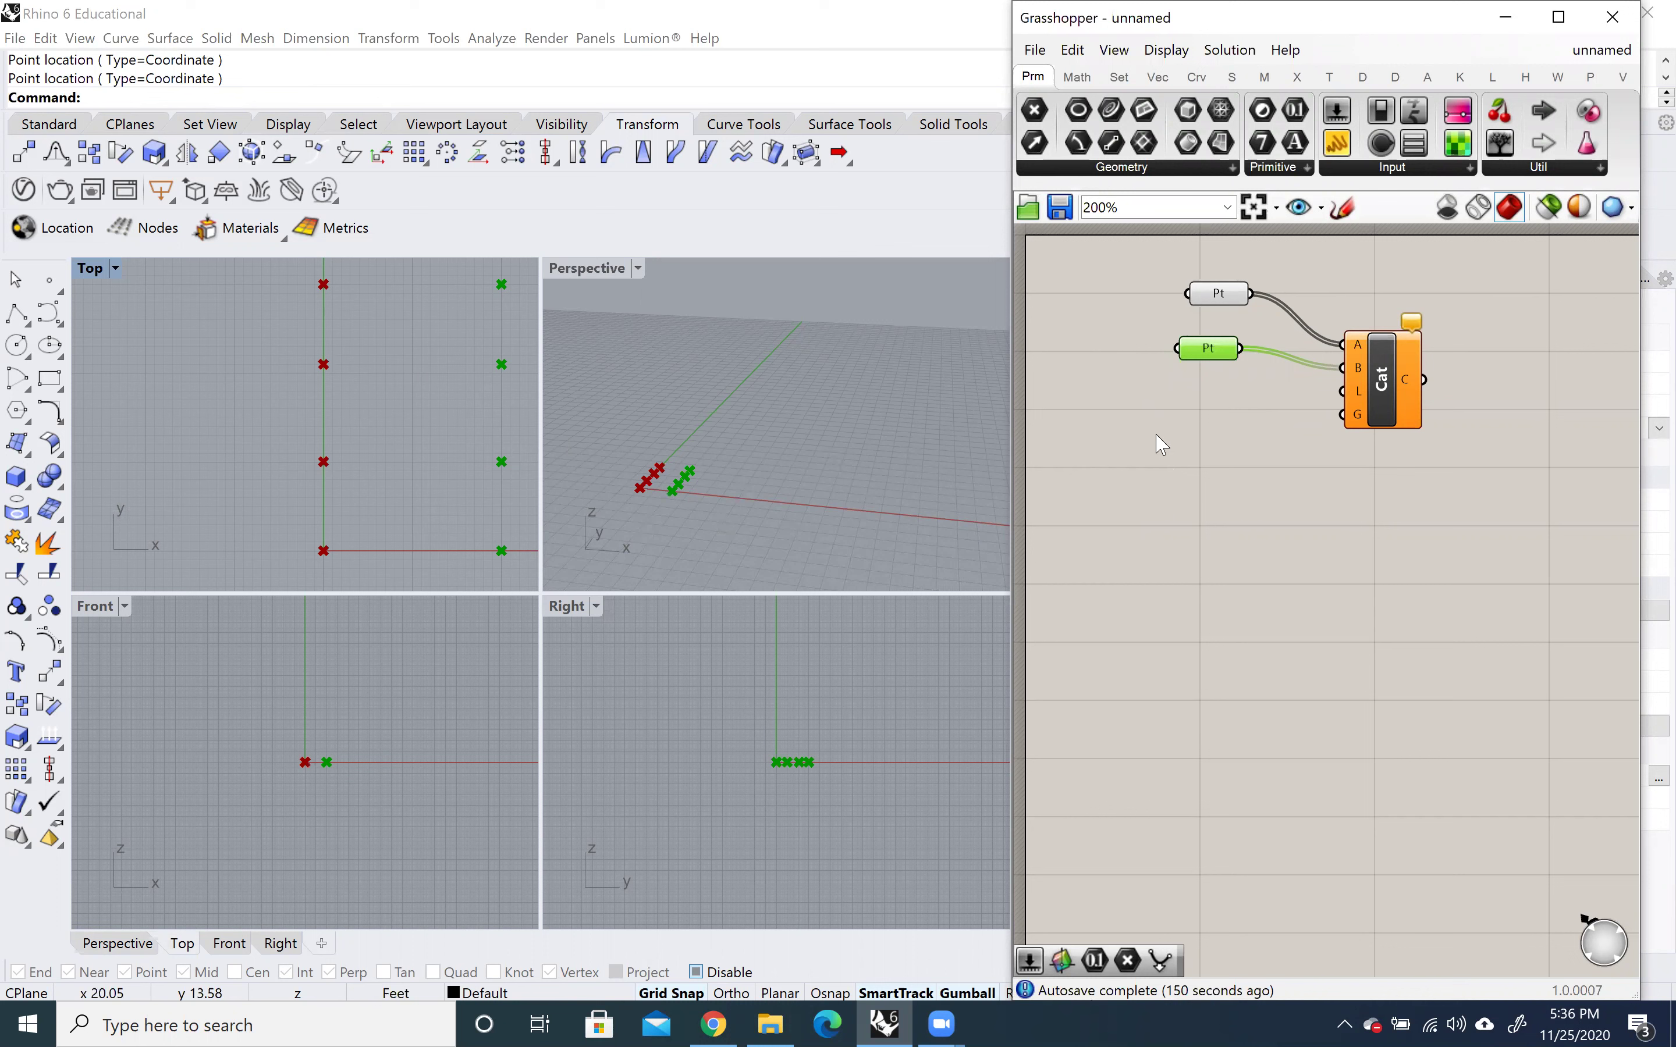
Add a Number Slider and place it below the two Point parameters.
double_click(1226, 447)
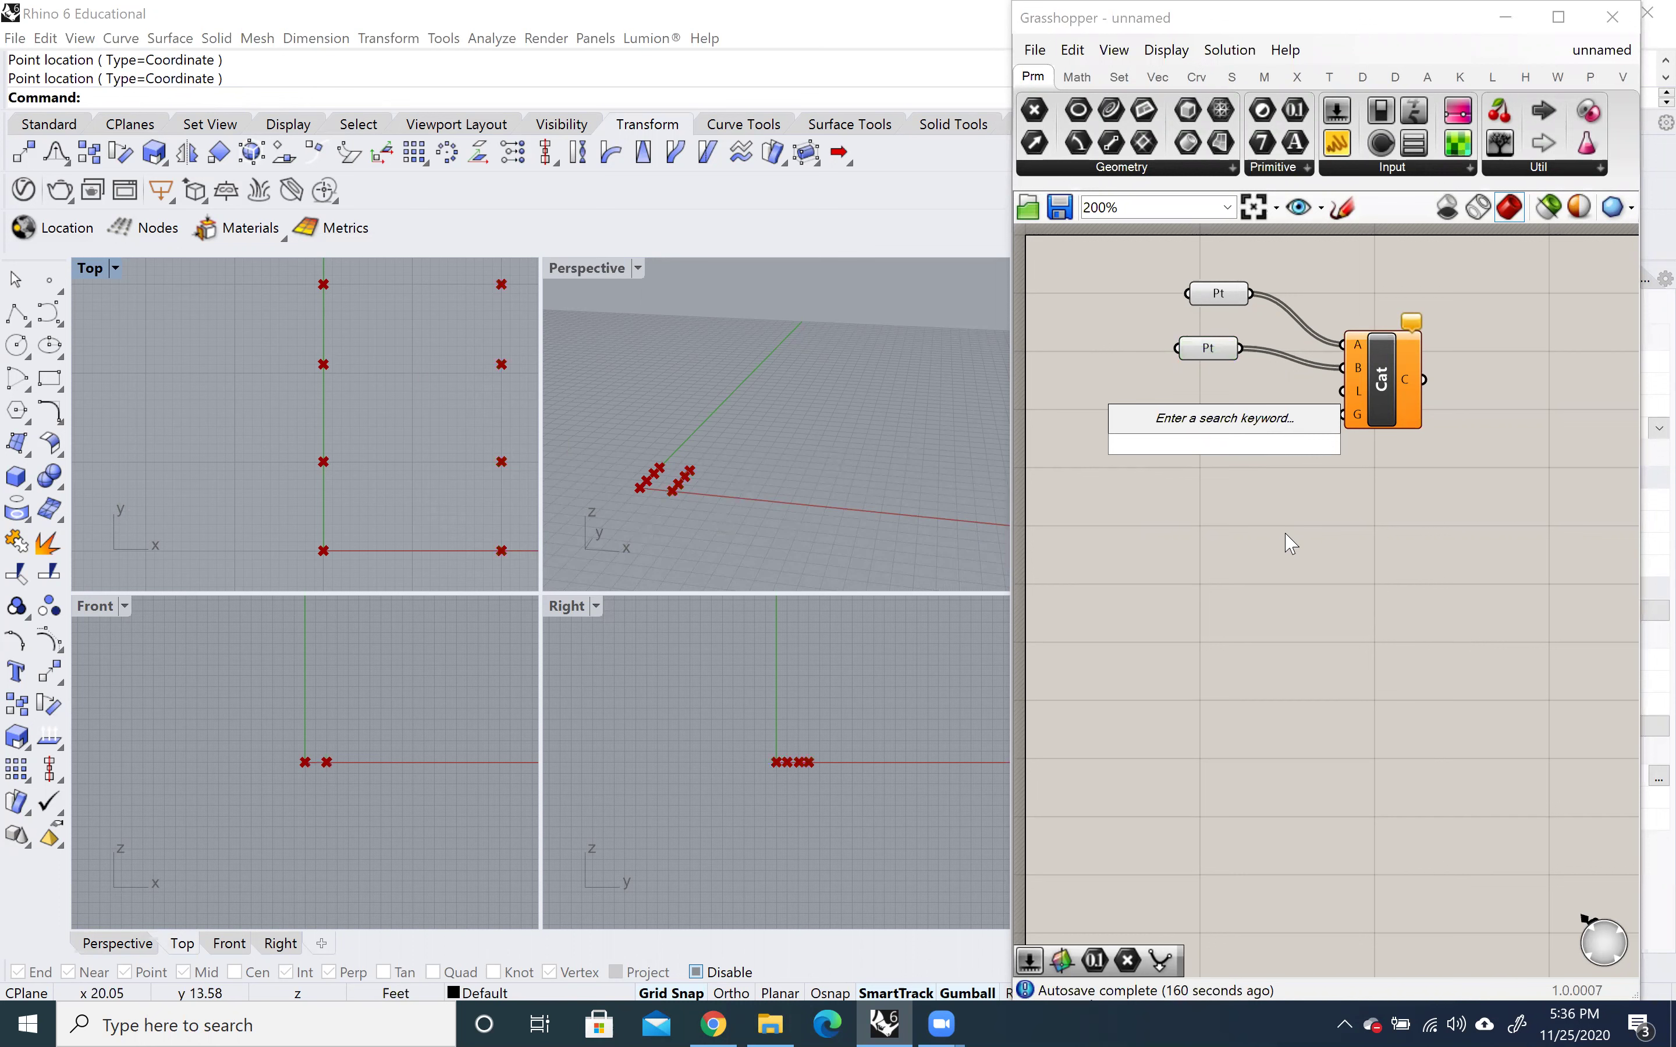
text(slide)
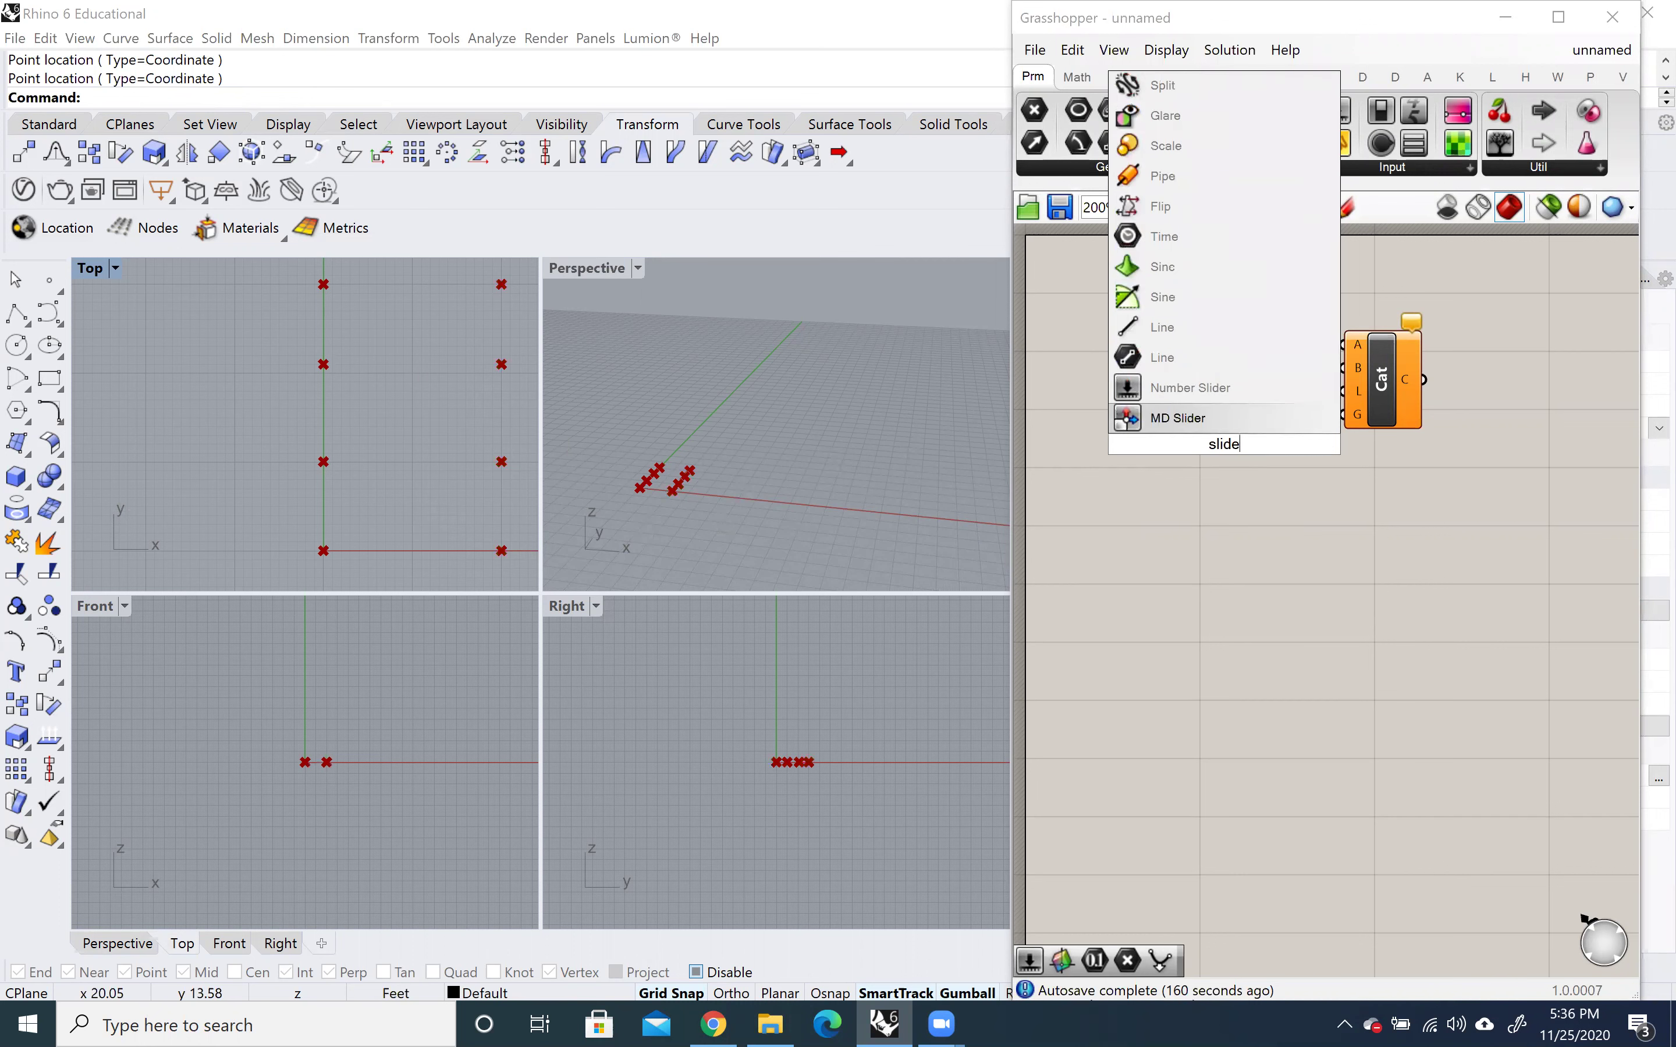
key(Up)
key(Return)
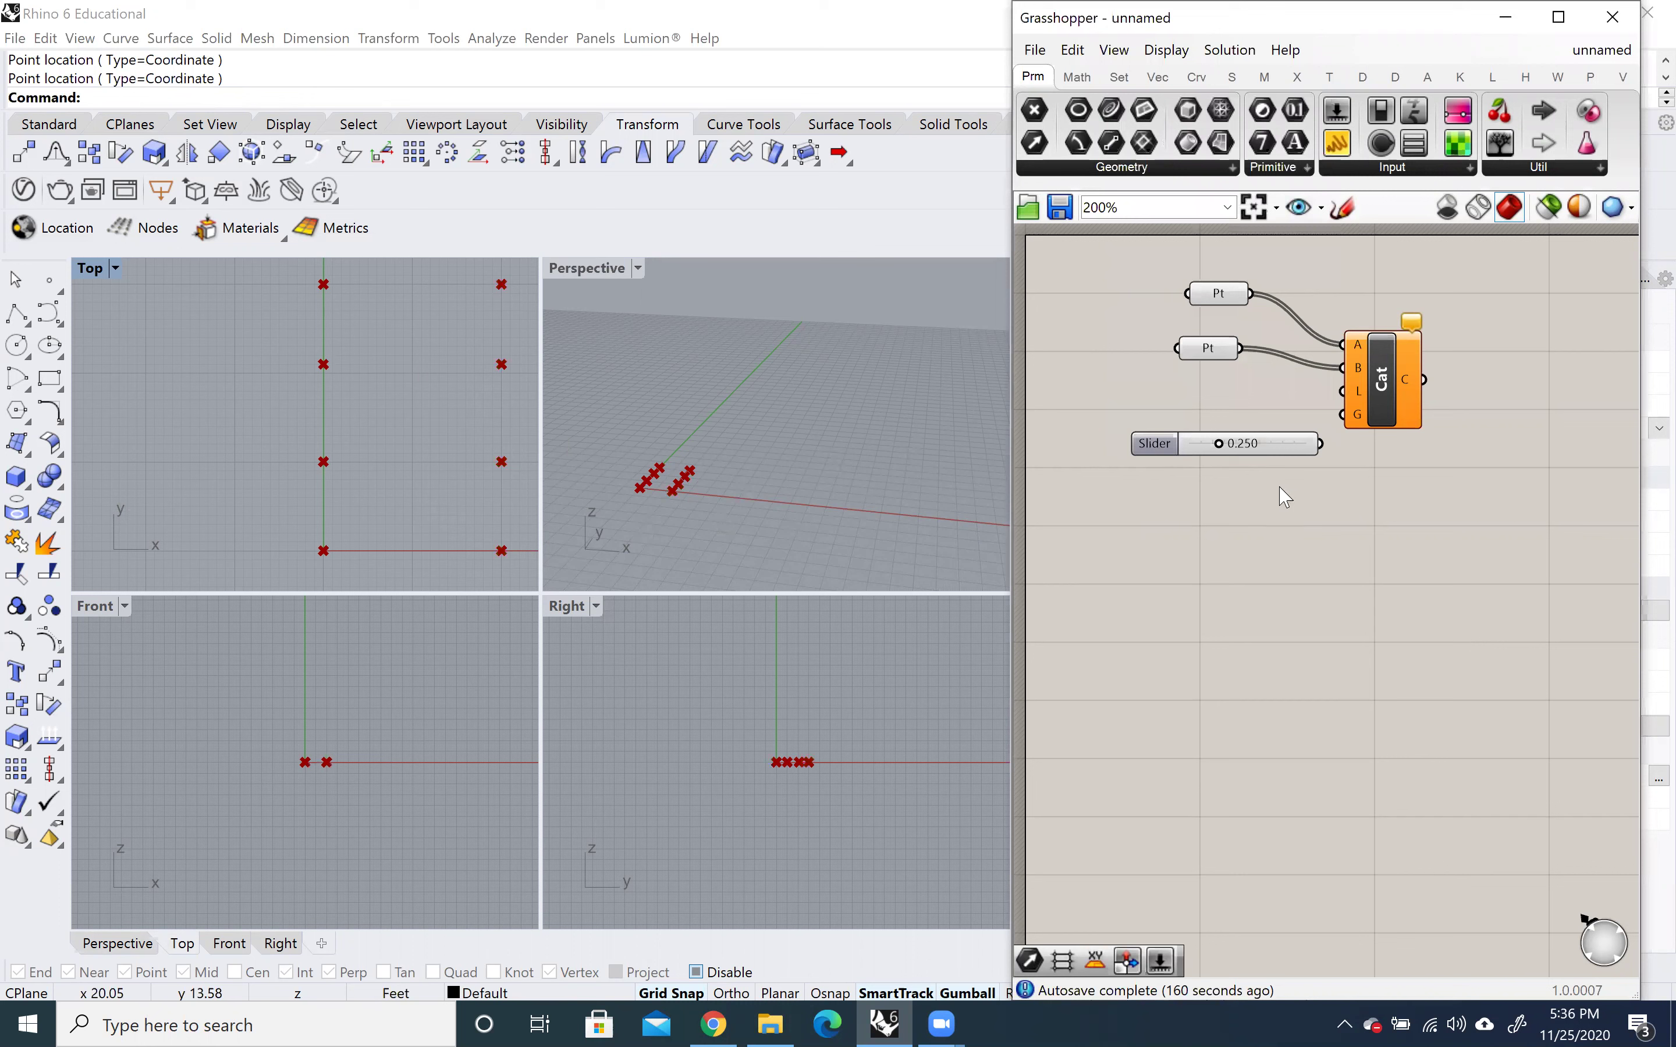
drag(1268, 447, 1197, 406)
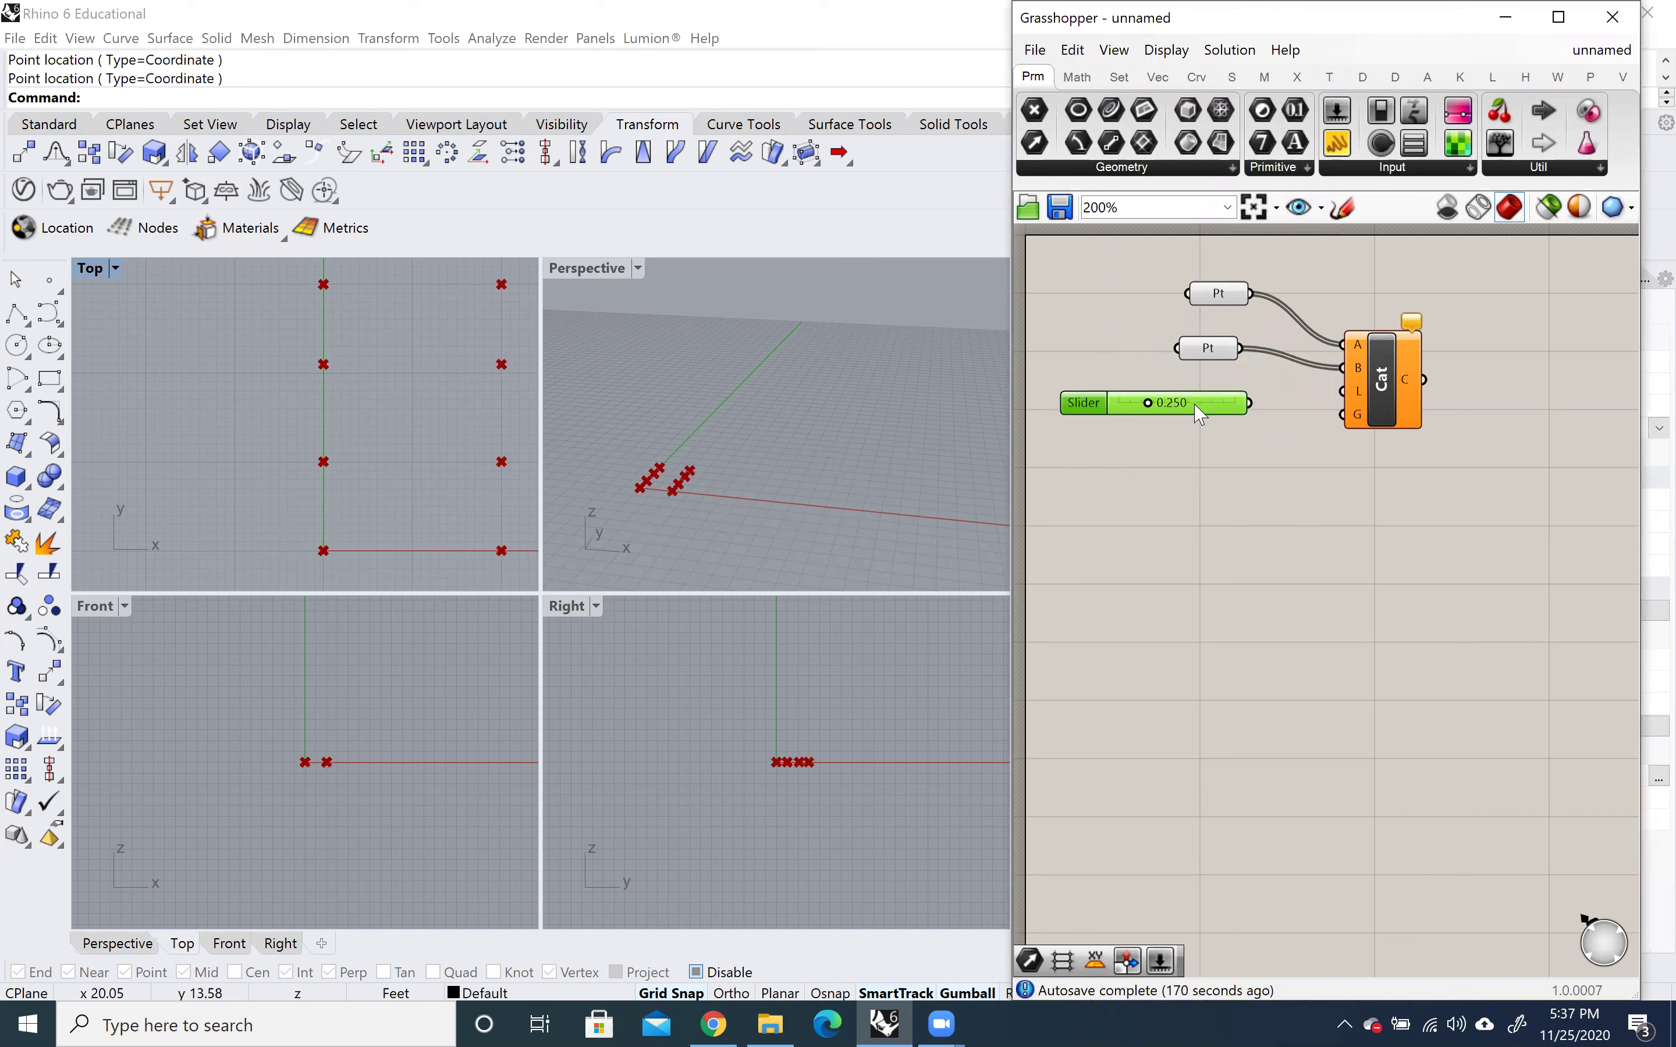
Configure the number slider for whole numbers with a maximum of 10.
double_click(1093, 415)
click(1116, 342)
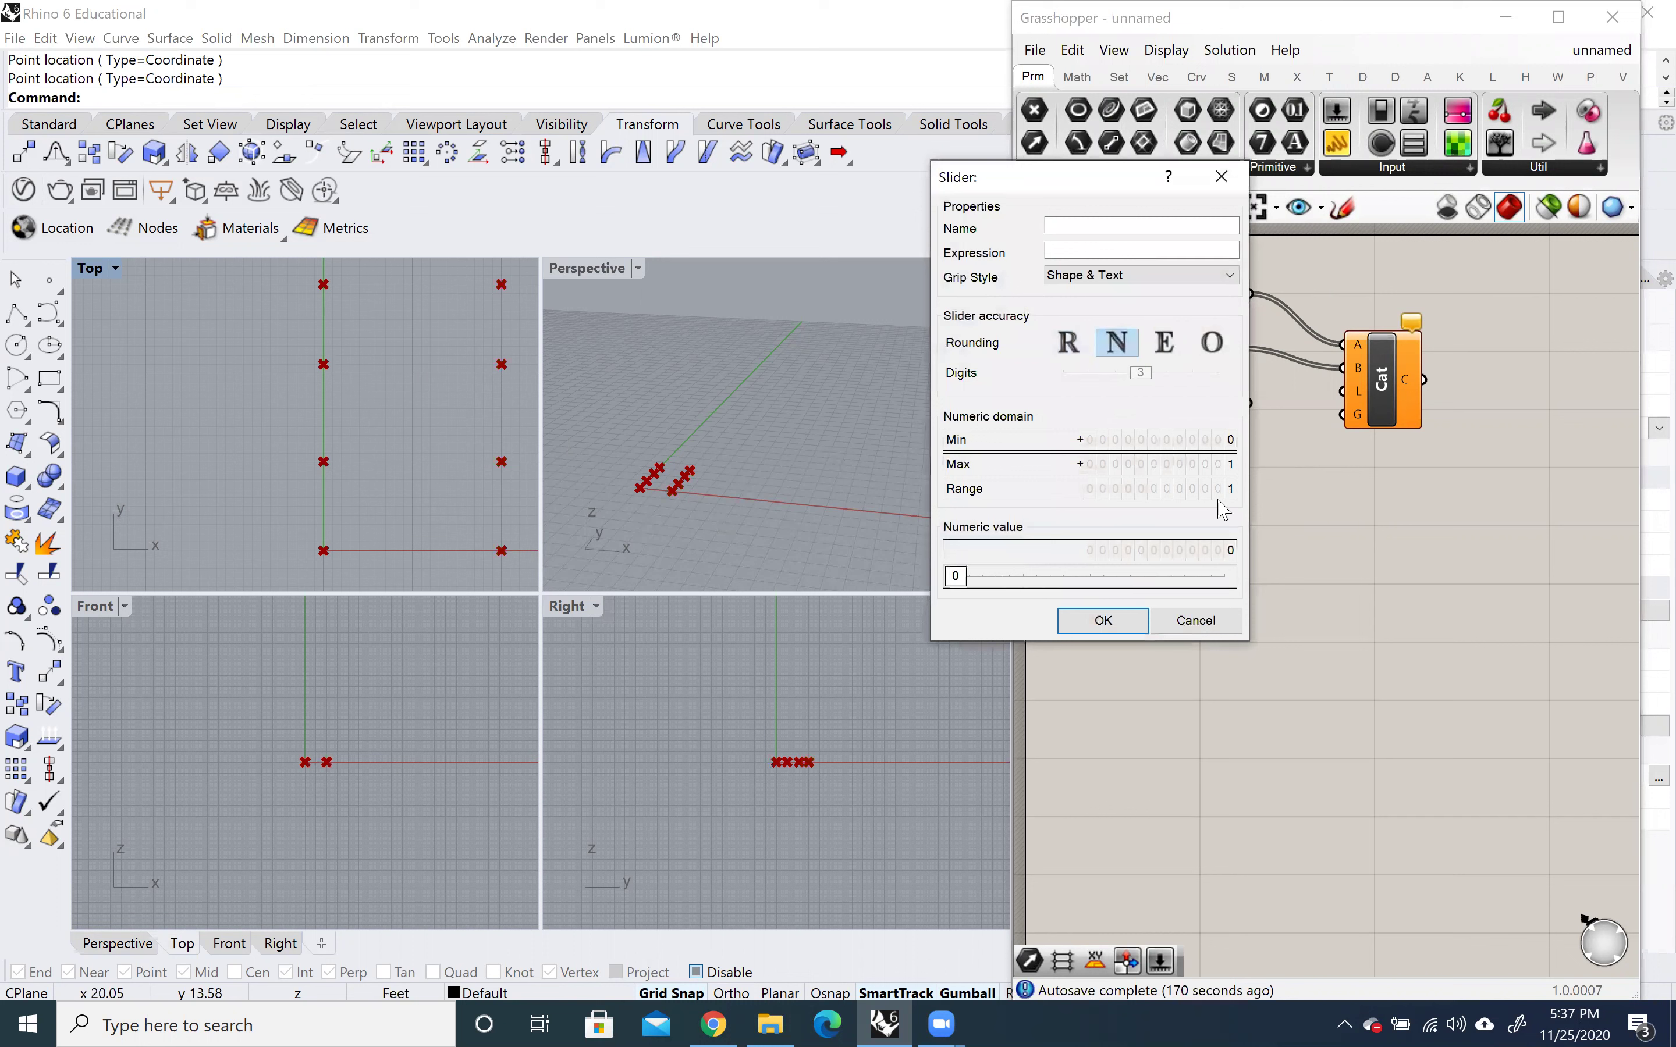
click(1229, 469)
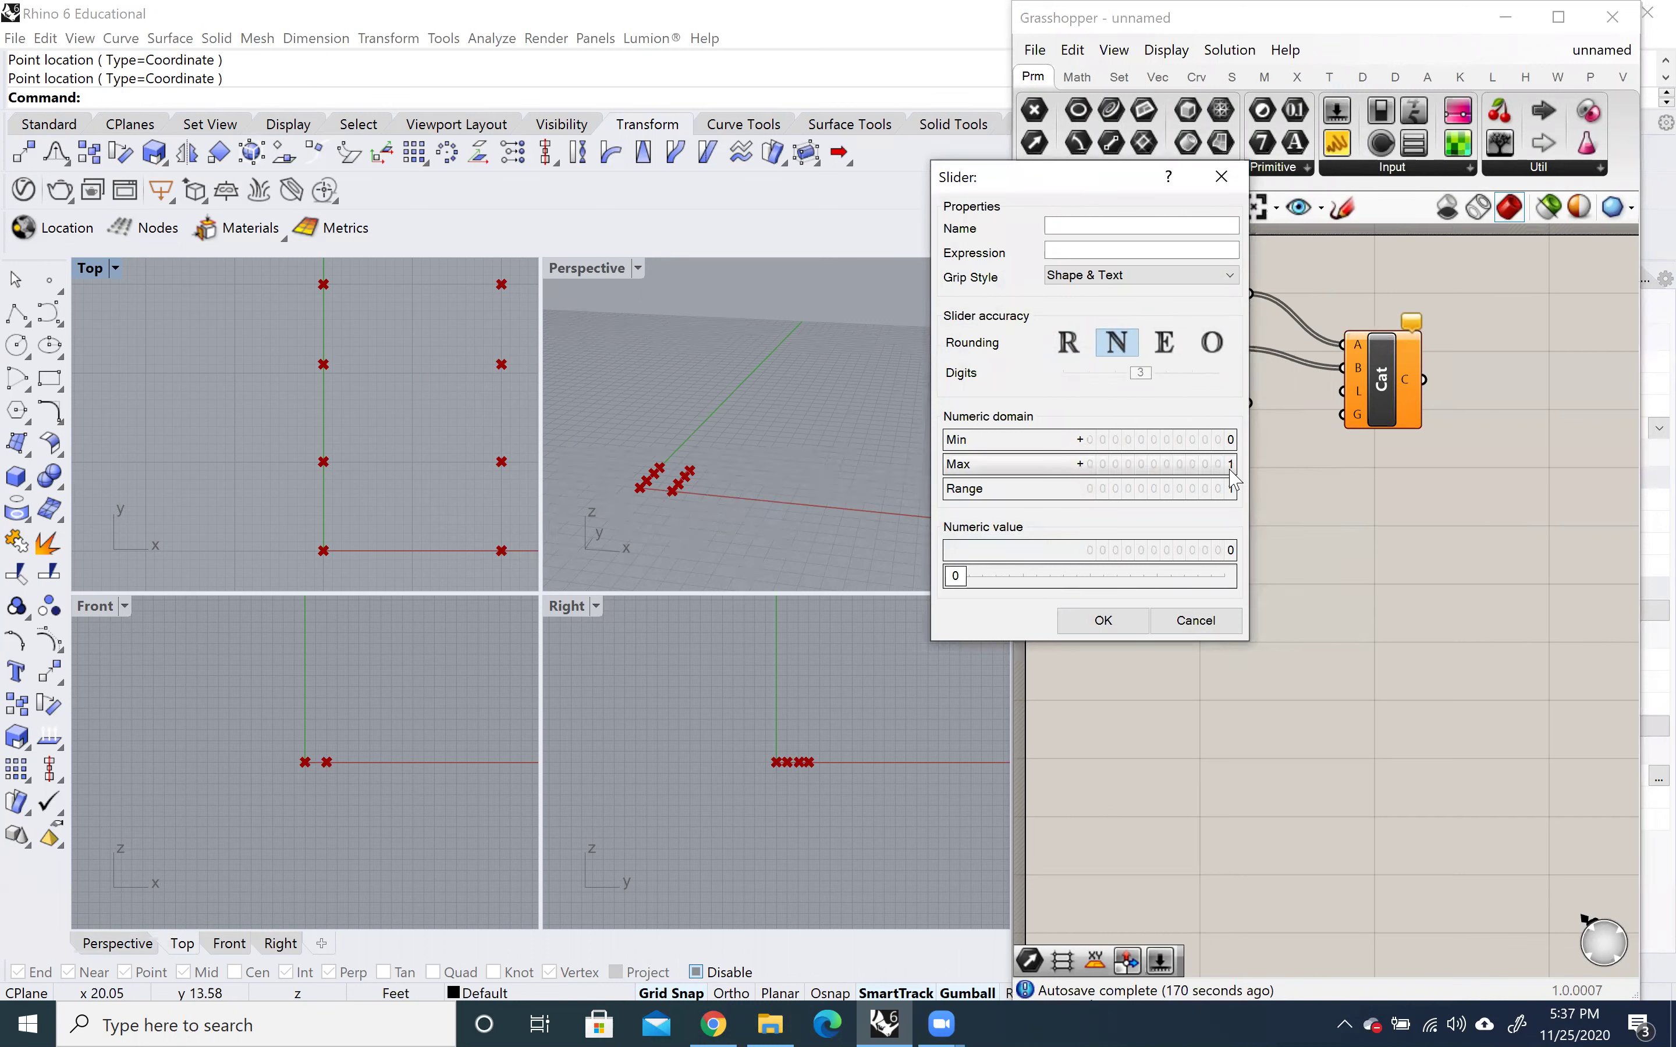
click(1081, 464)
double_click(1208, 468)
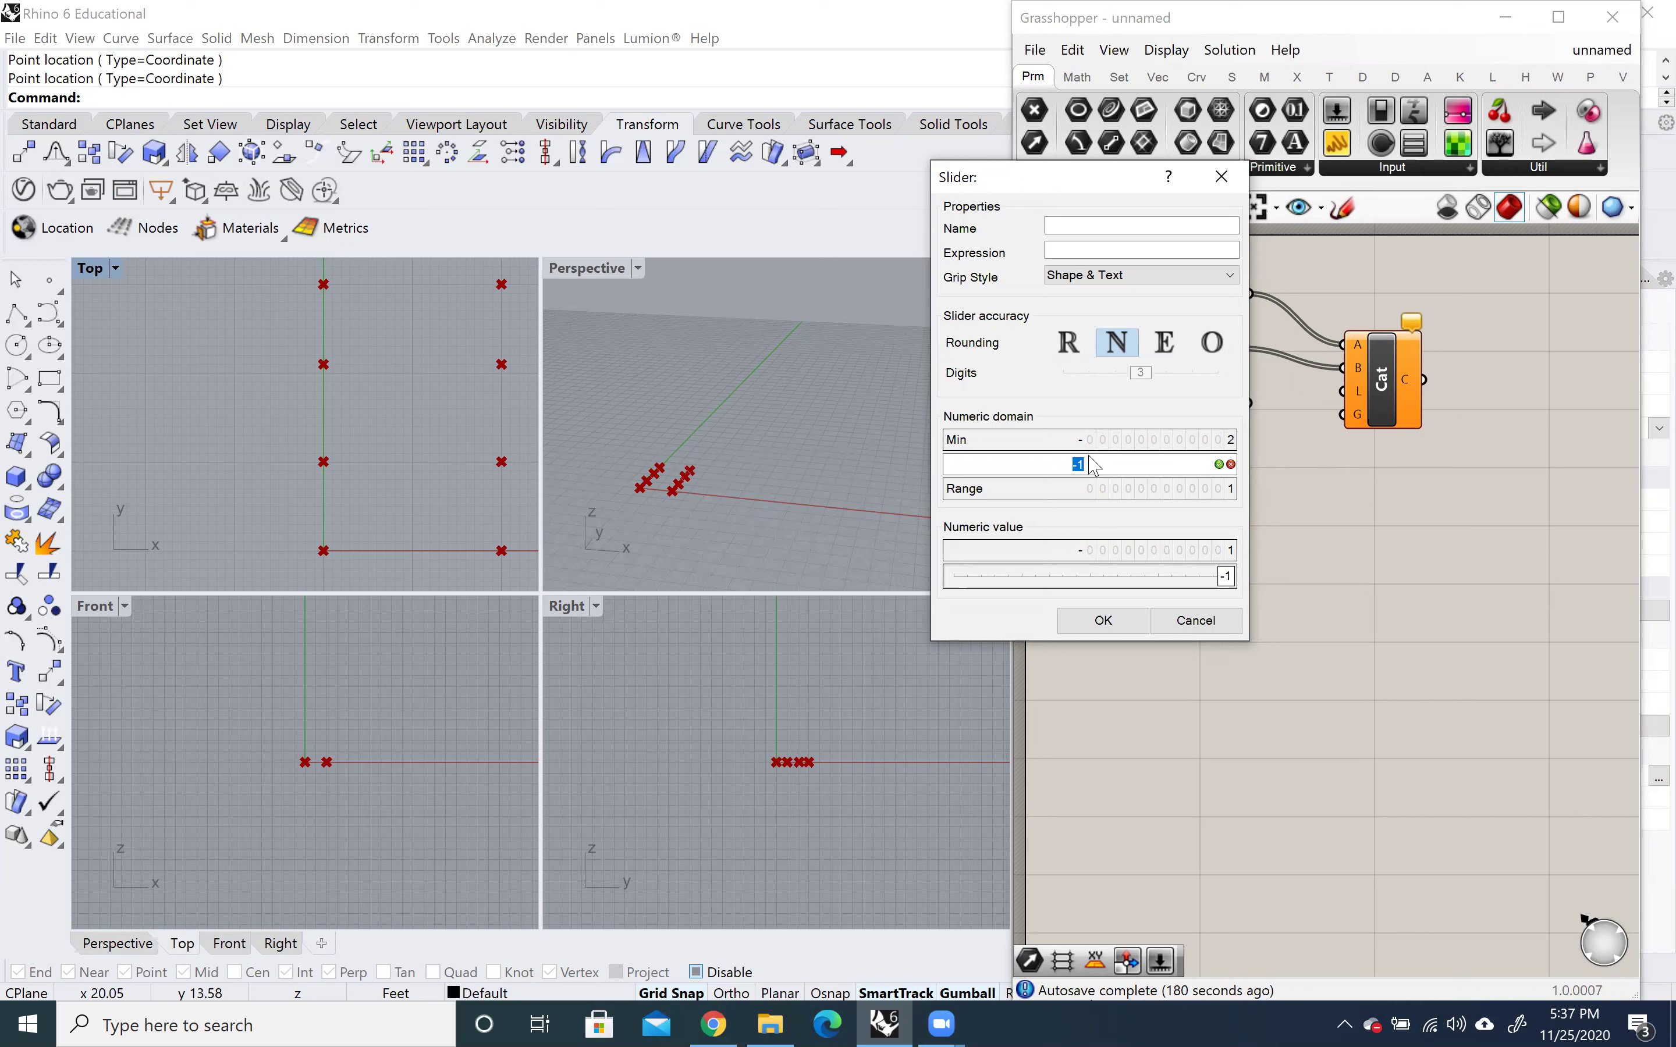
text(10)
click(1104, 619)
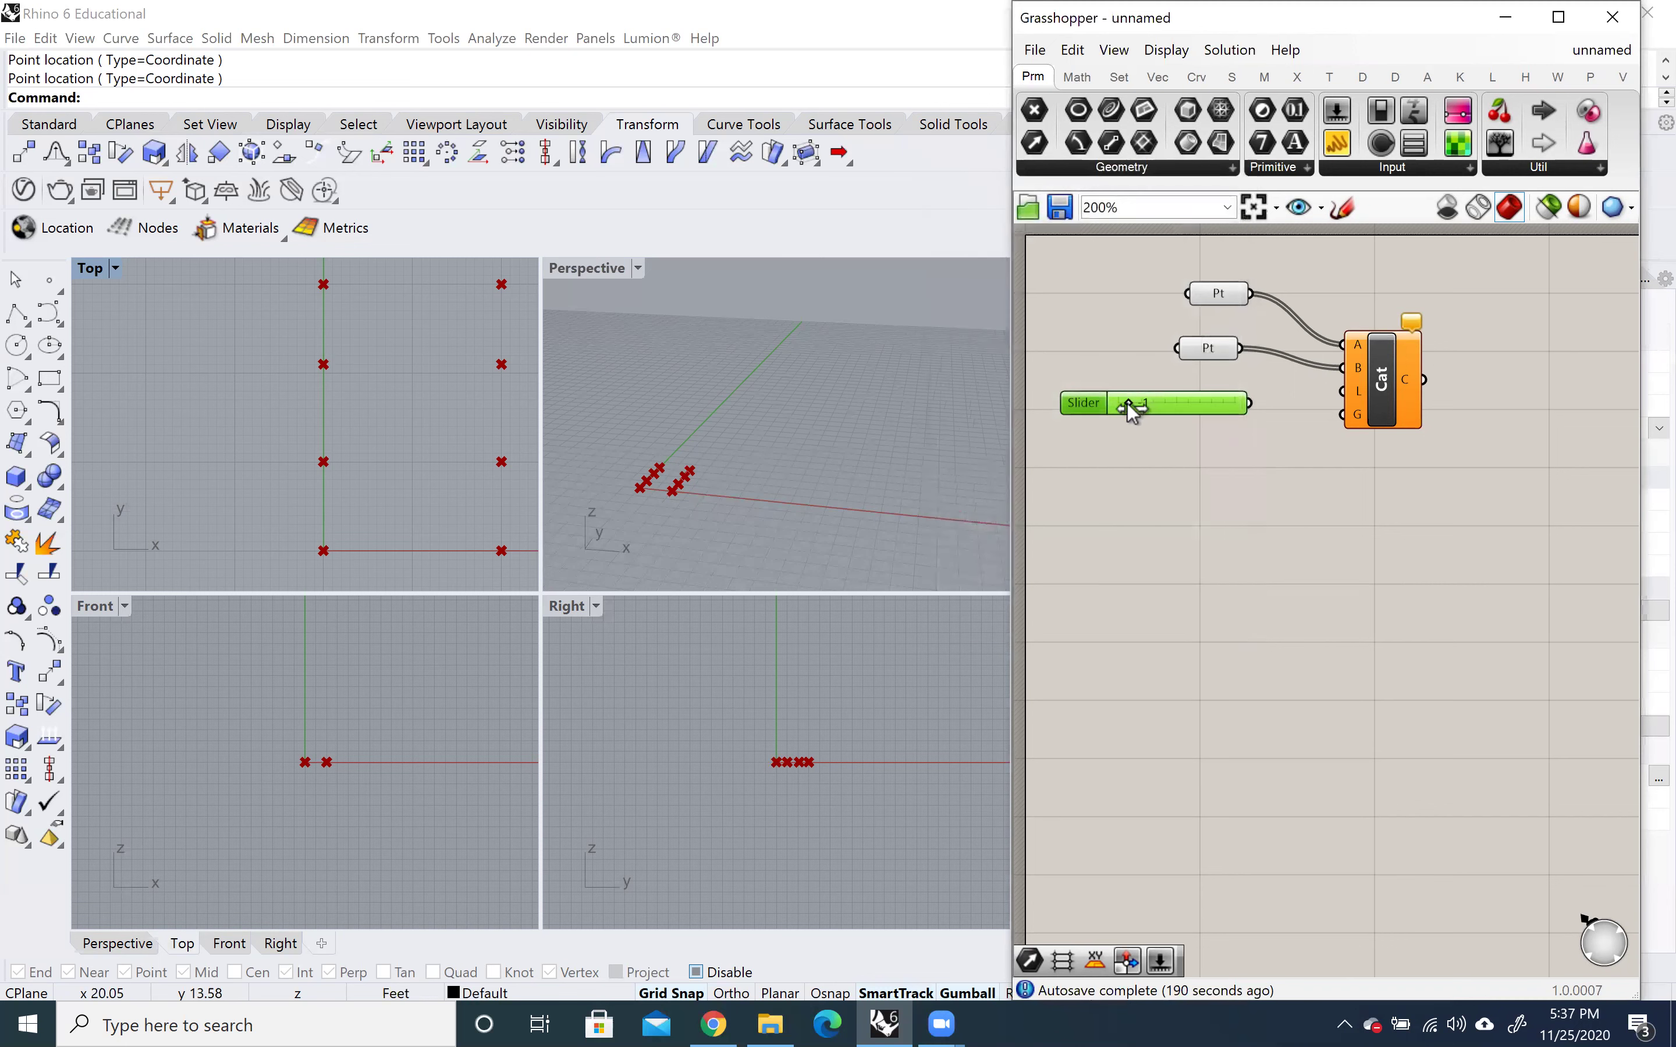
Set the slider to 4, connect it to the Catenary's length input L and align it with that input.
drag(1162, 403, 1342, 392)
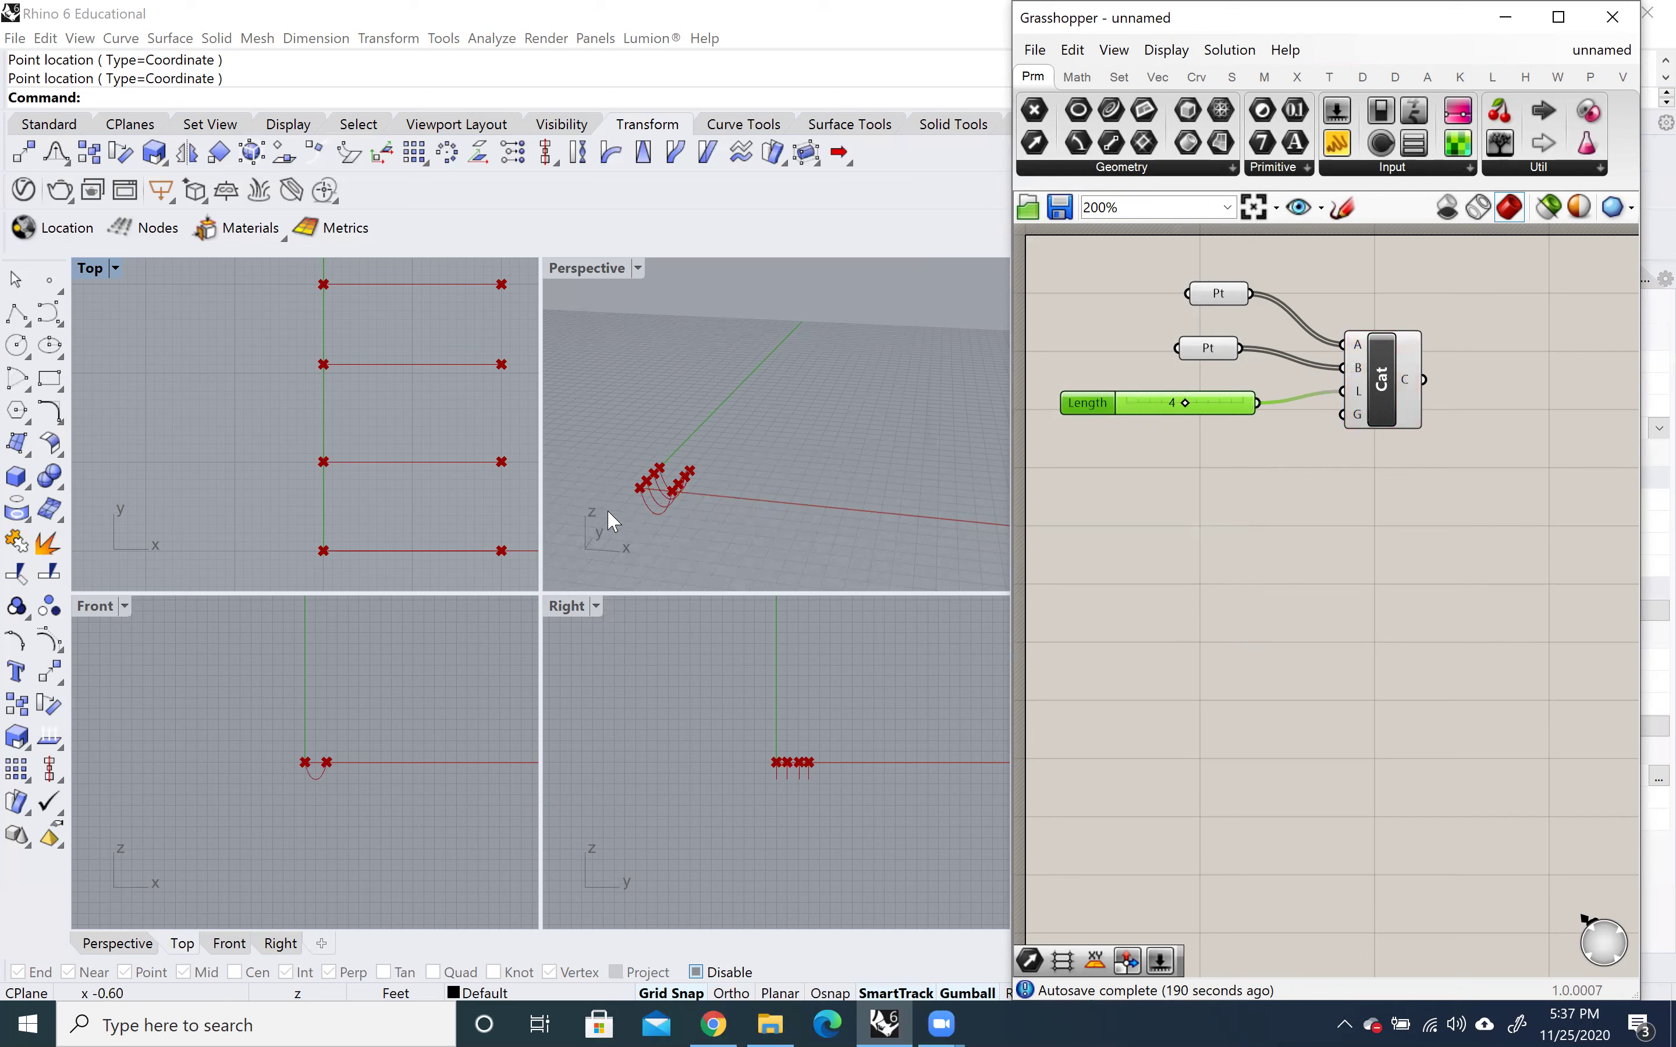
scroll(644, 498, up, 4)
scroll(665, 502, up, 3)
drag(1134, 404, 1147, 390)
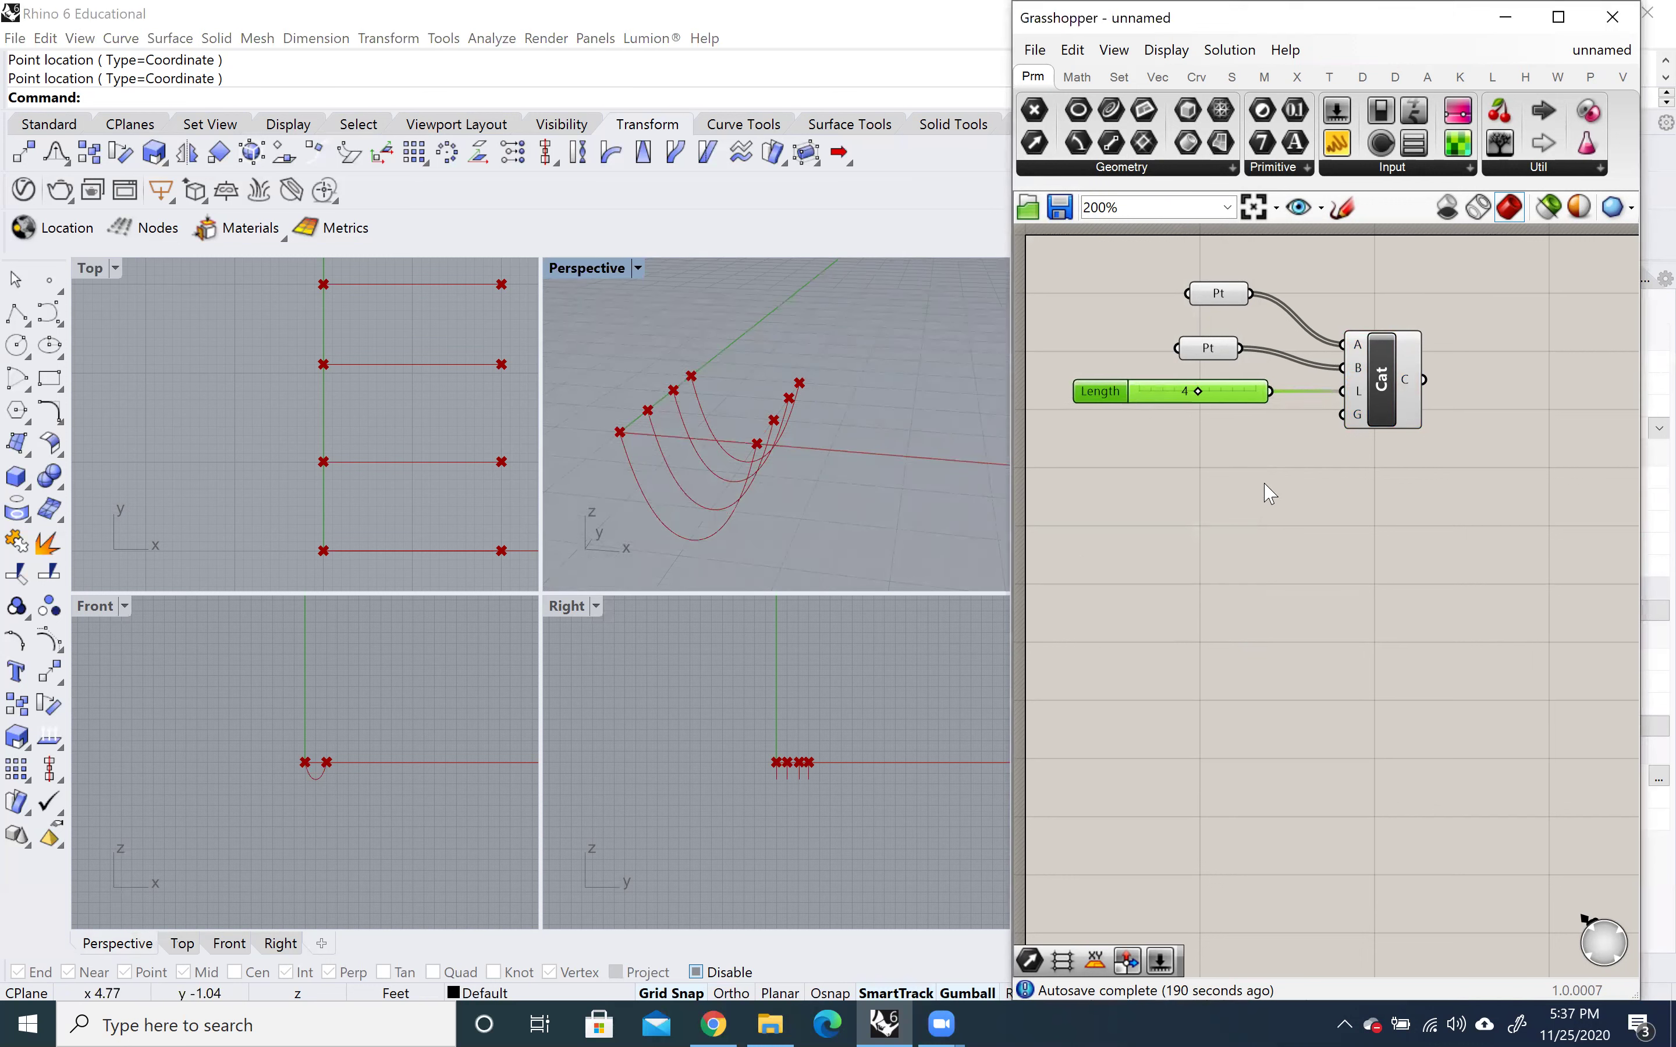
Add a Vector parameter below the Length slider and assign it one vector pointing vertically up from the origin along Z.
double_click(1205, 462)
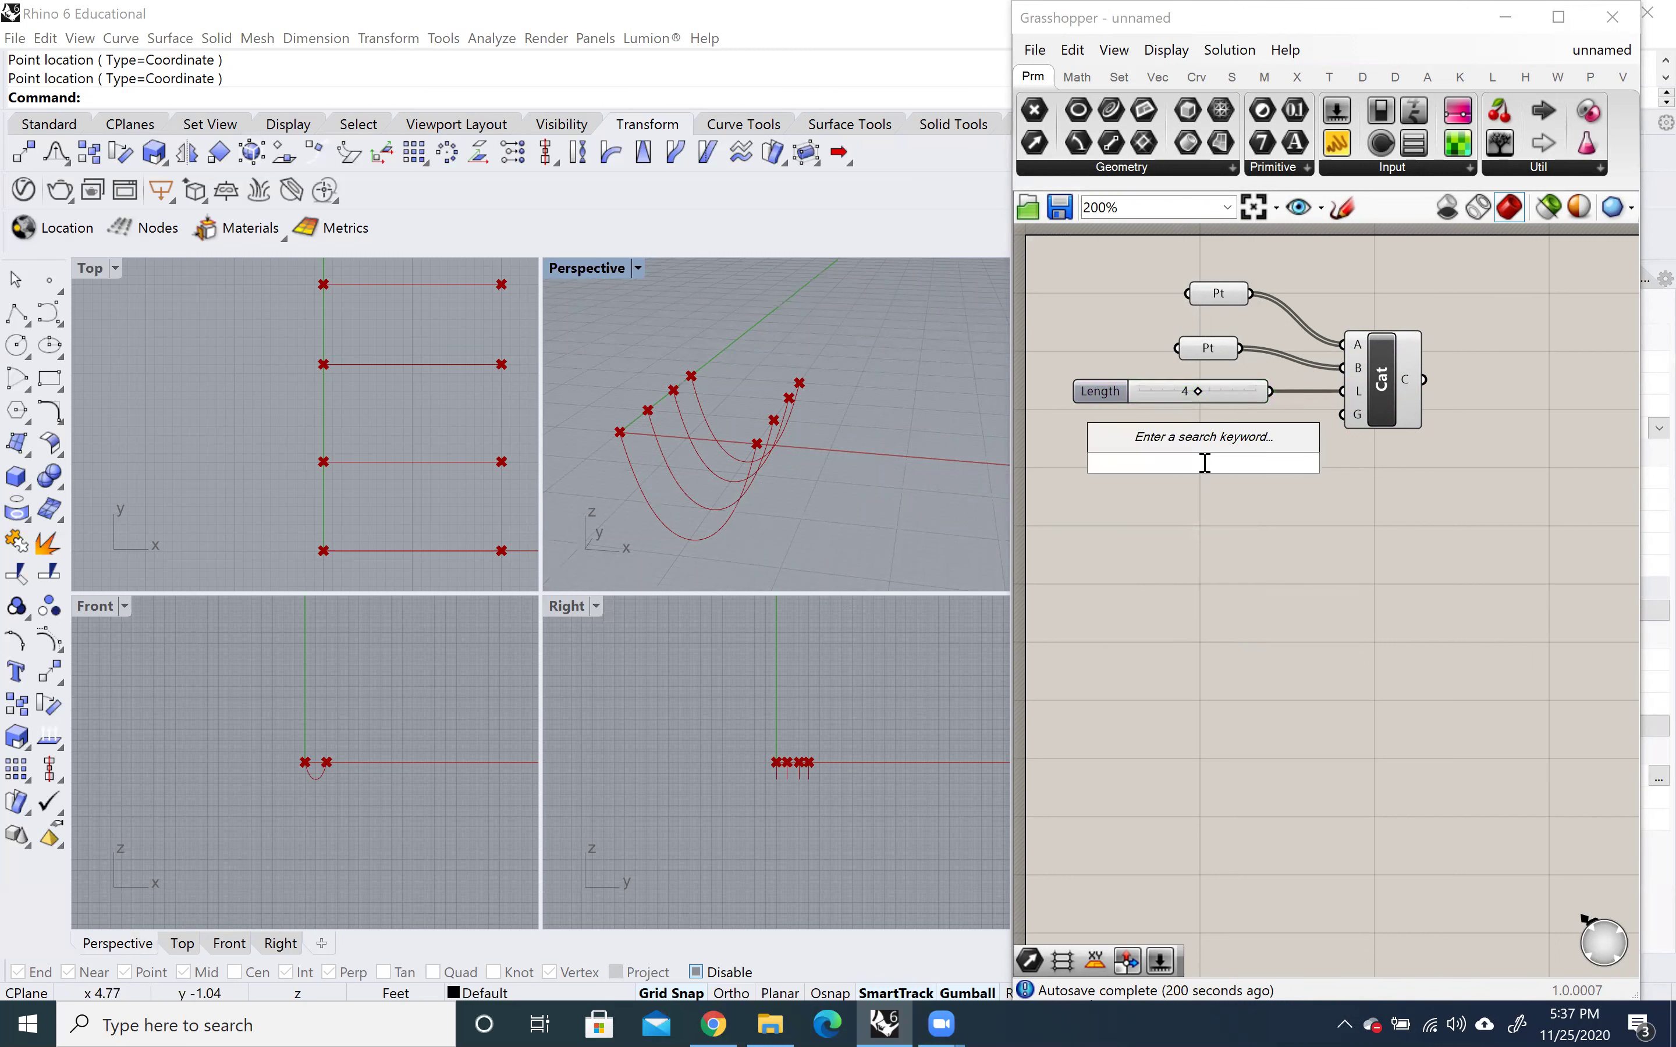
text(vec)
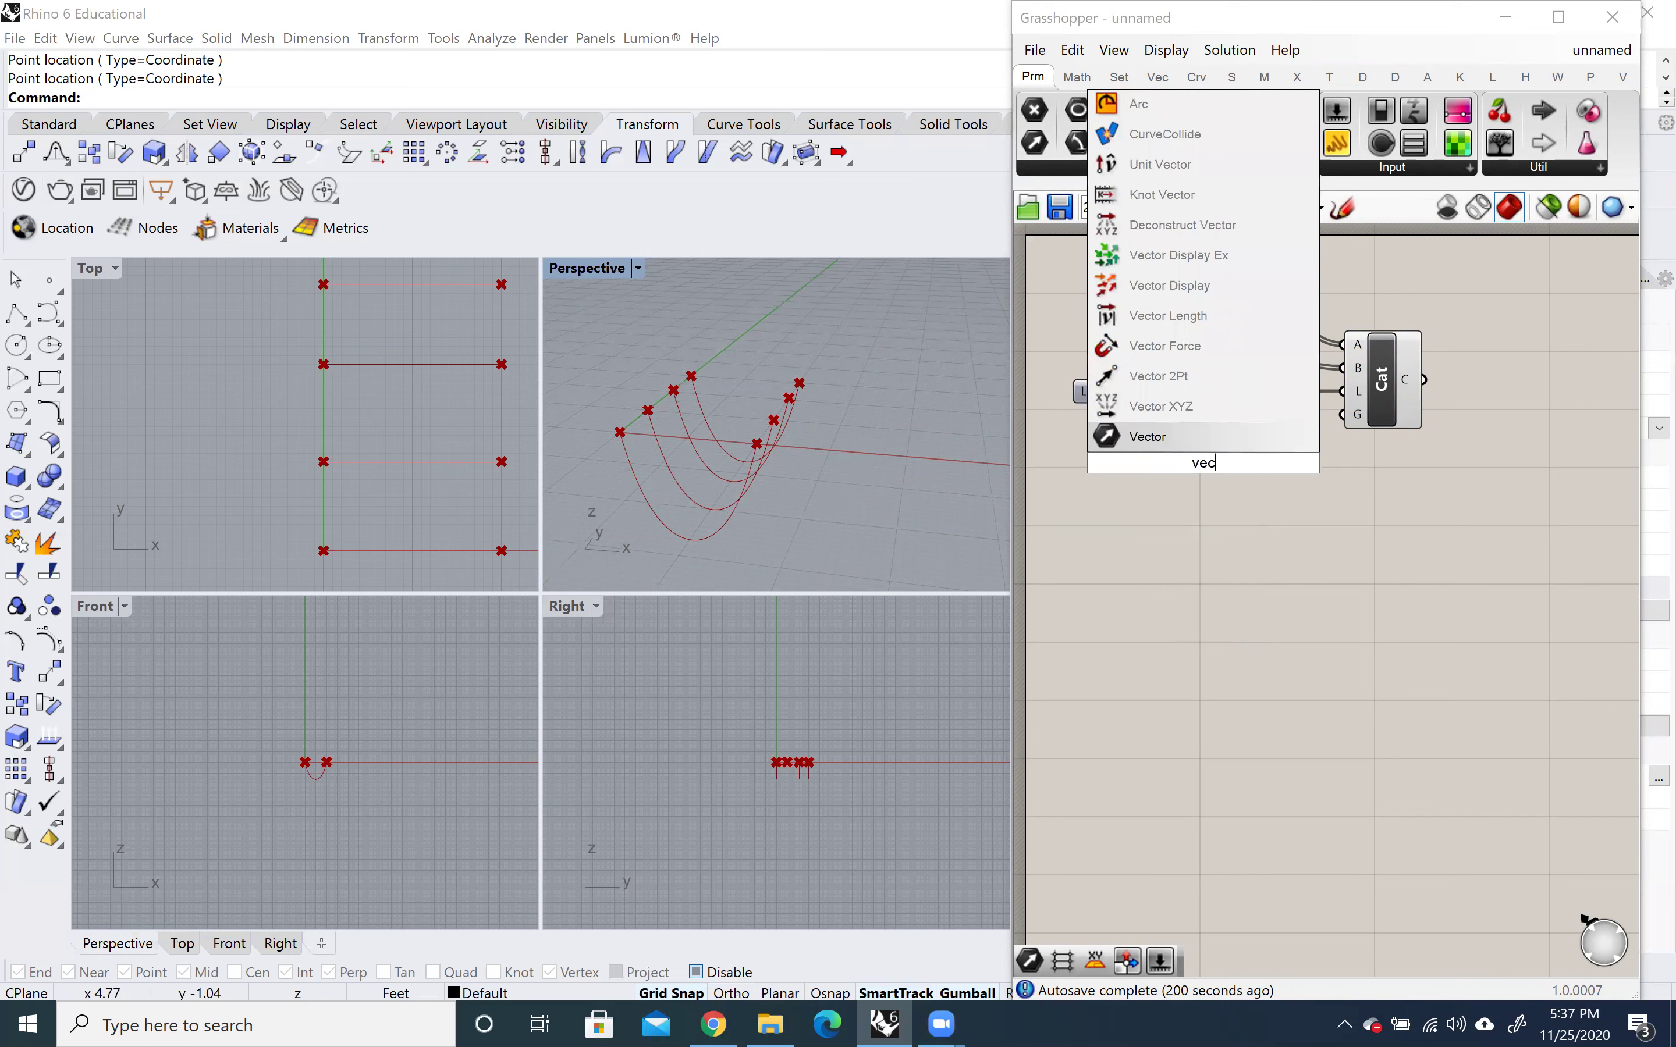
key(Return)
right_click(1209, 441)
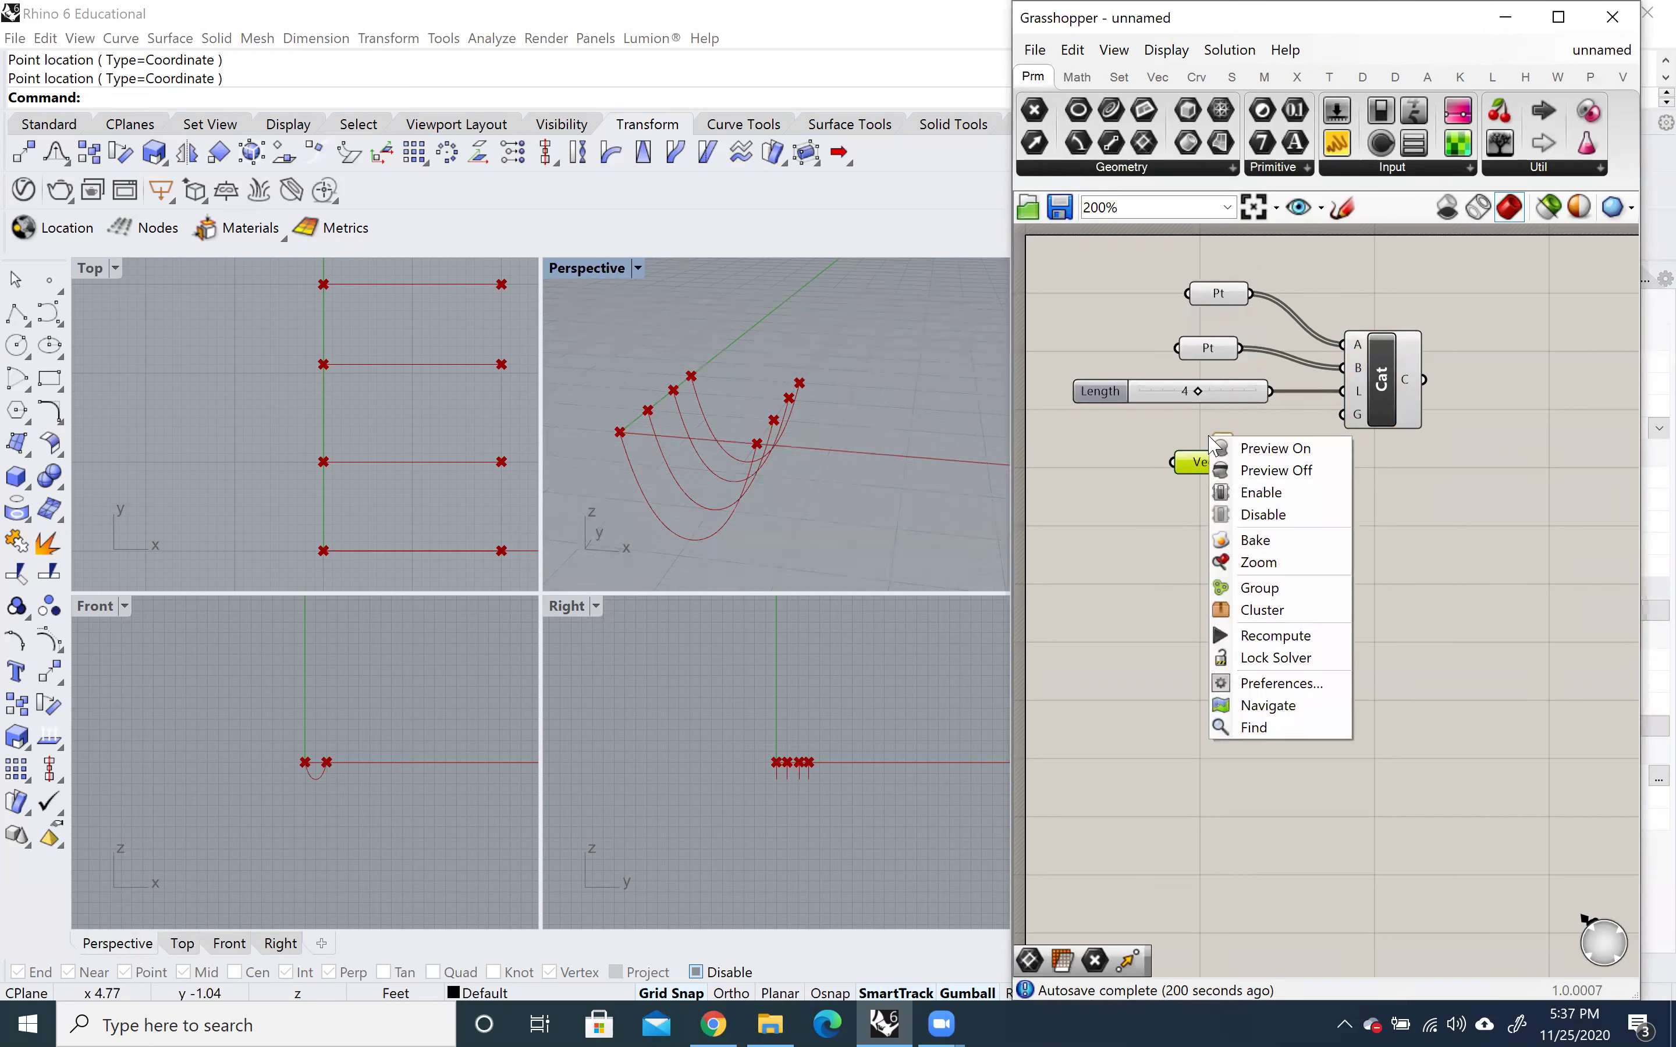
right_click(1201, 460)
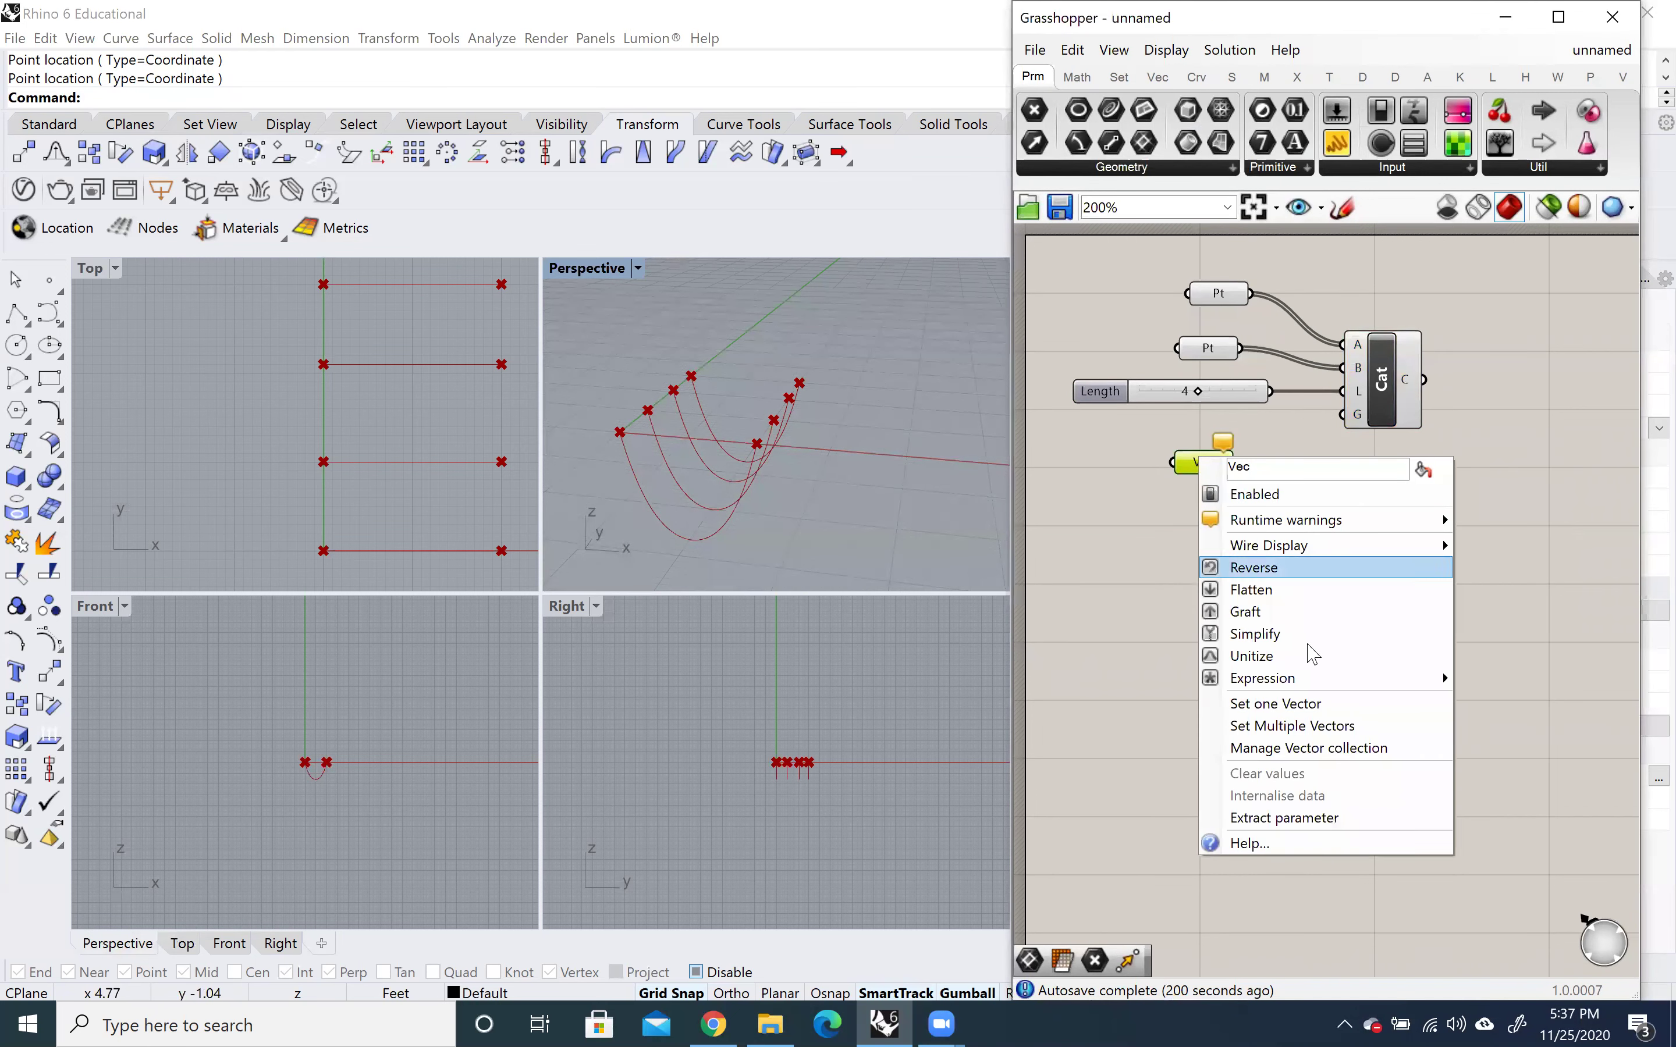
click(1333, 706)
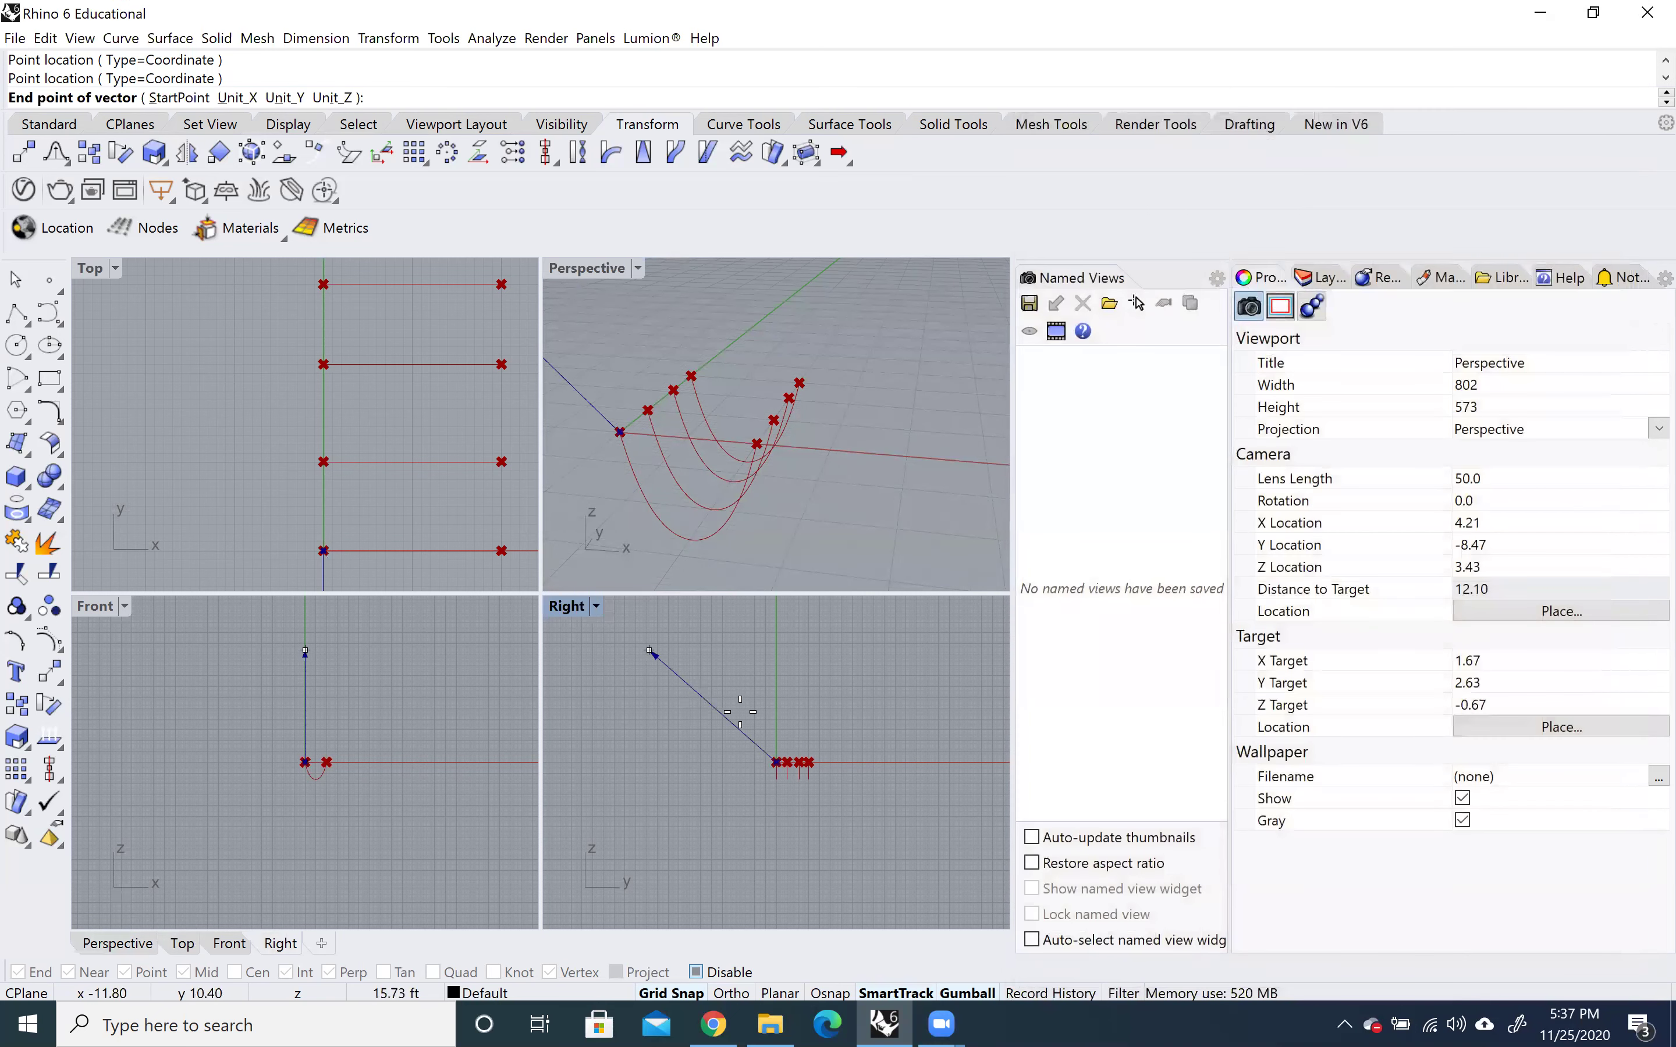
click(776, 675)
Connect the Vector parameter to Catenary gravity input G, align it beside that input and inspect the arches in perspective.
drag(1274, 459, 1342, 414)
drag(1210, 457, 1189, 434)
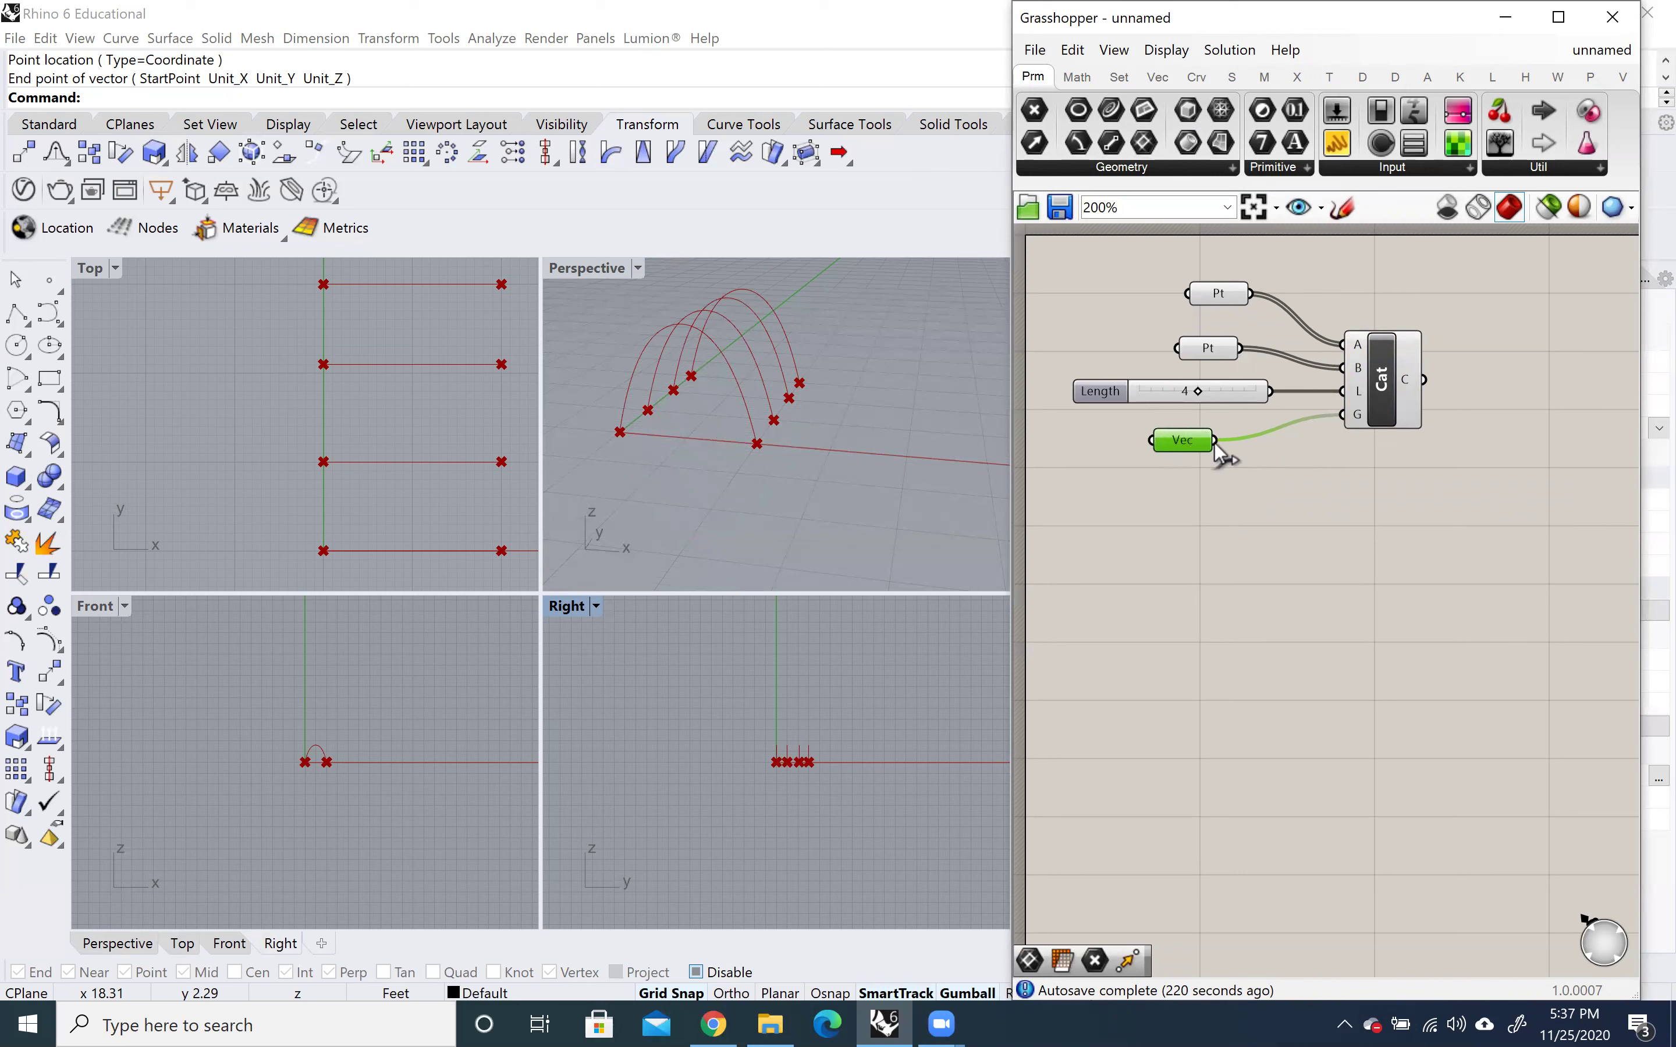
right_drag(691, 443, 831, 513)
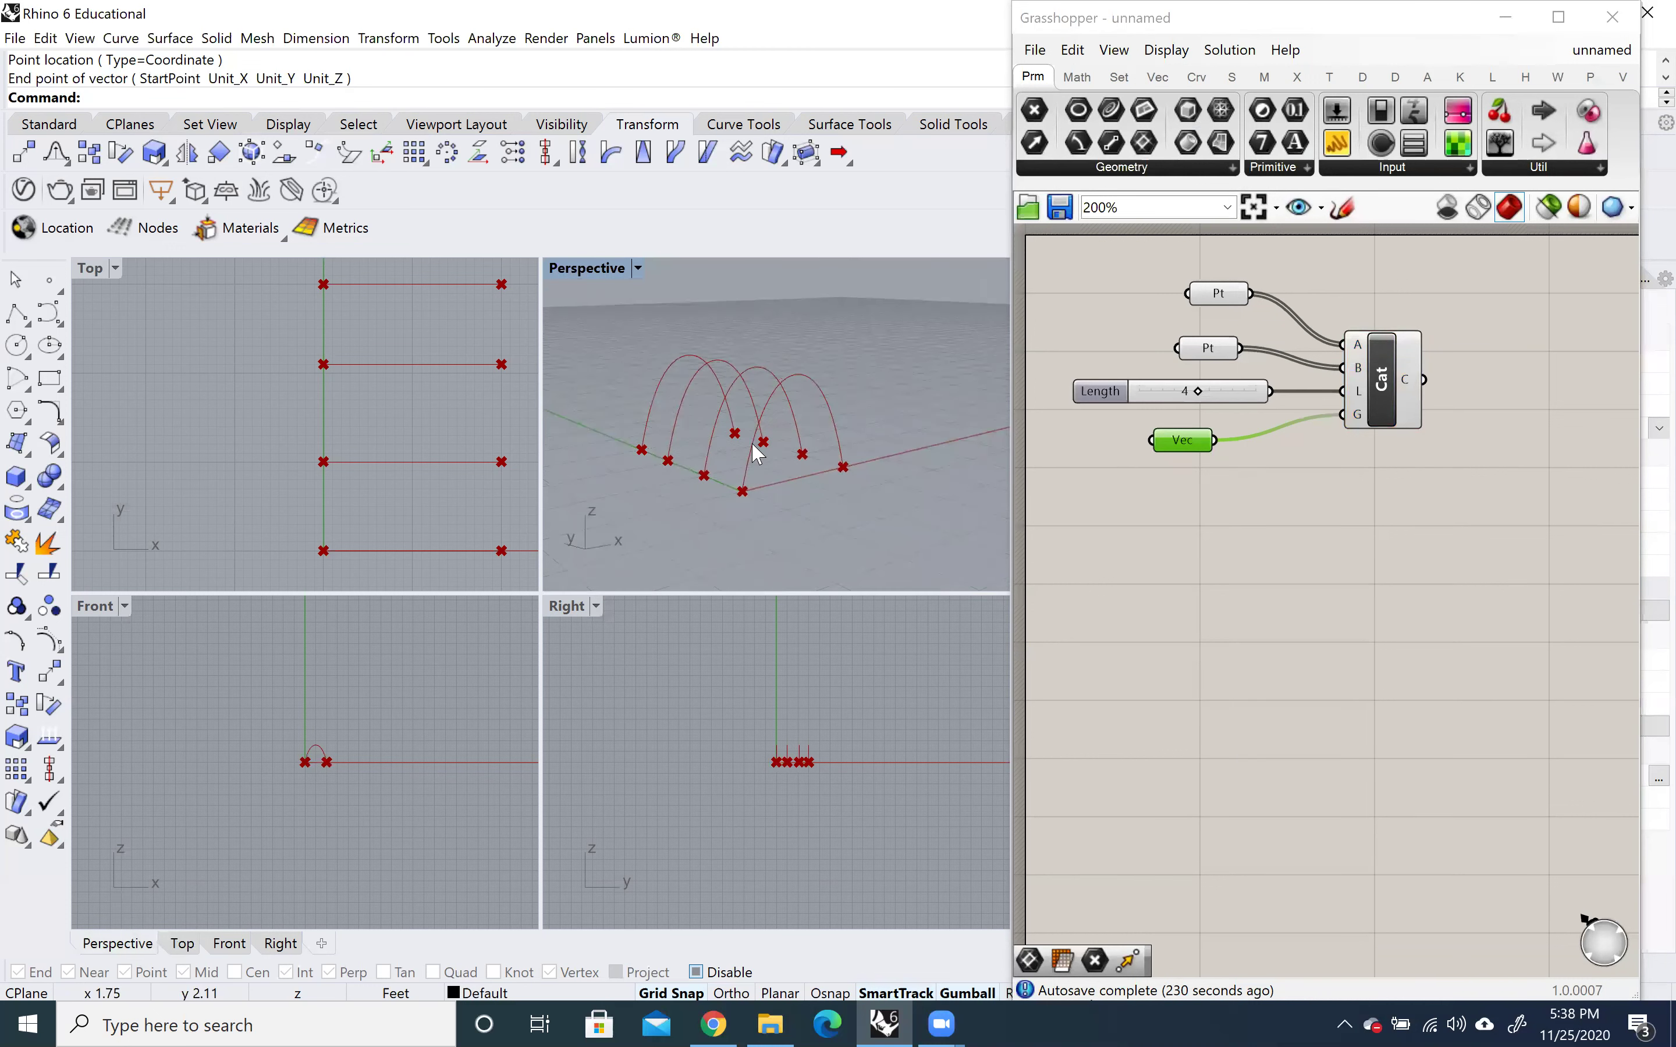
right_drag(751, 441, 777, 486)
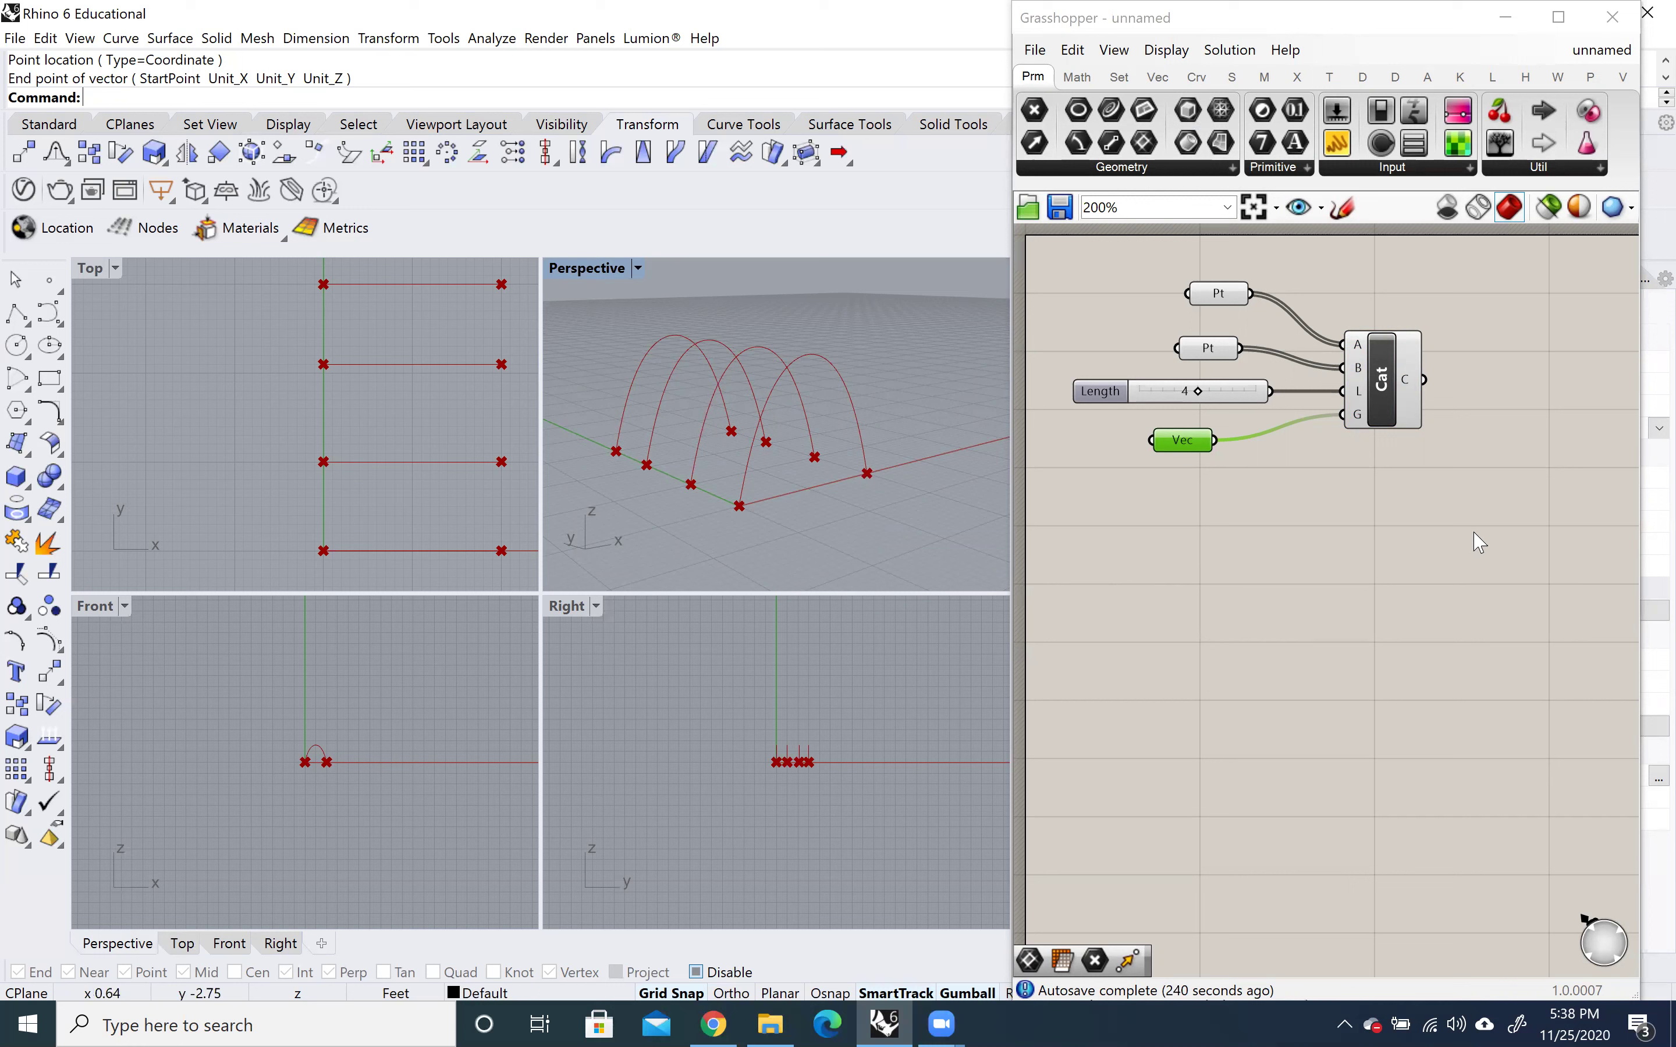
Add a Move component beside the Catenary and connect the catenary curves to its geometry input G.
double_click(1397, 561)
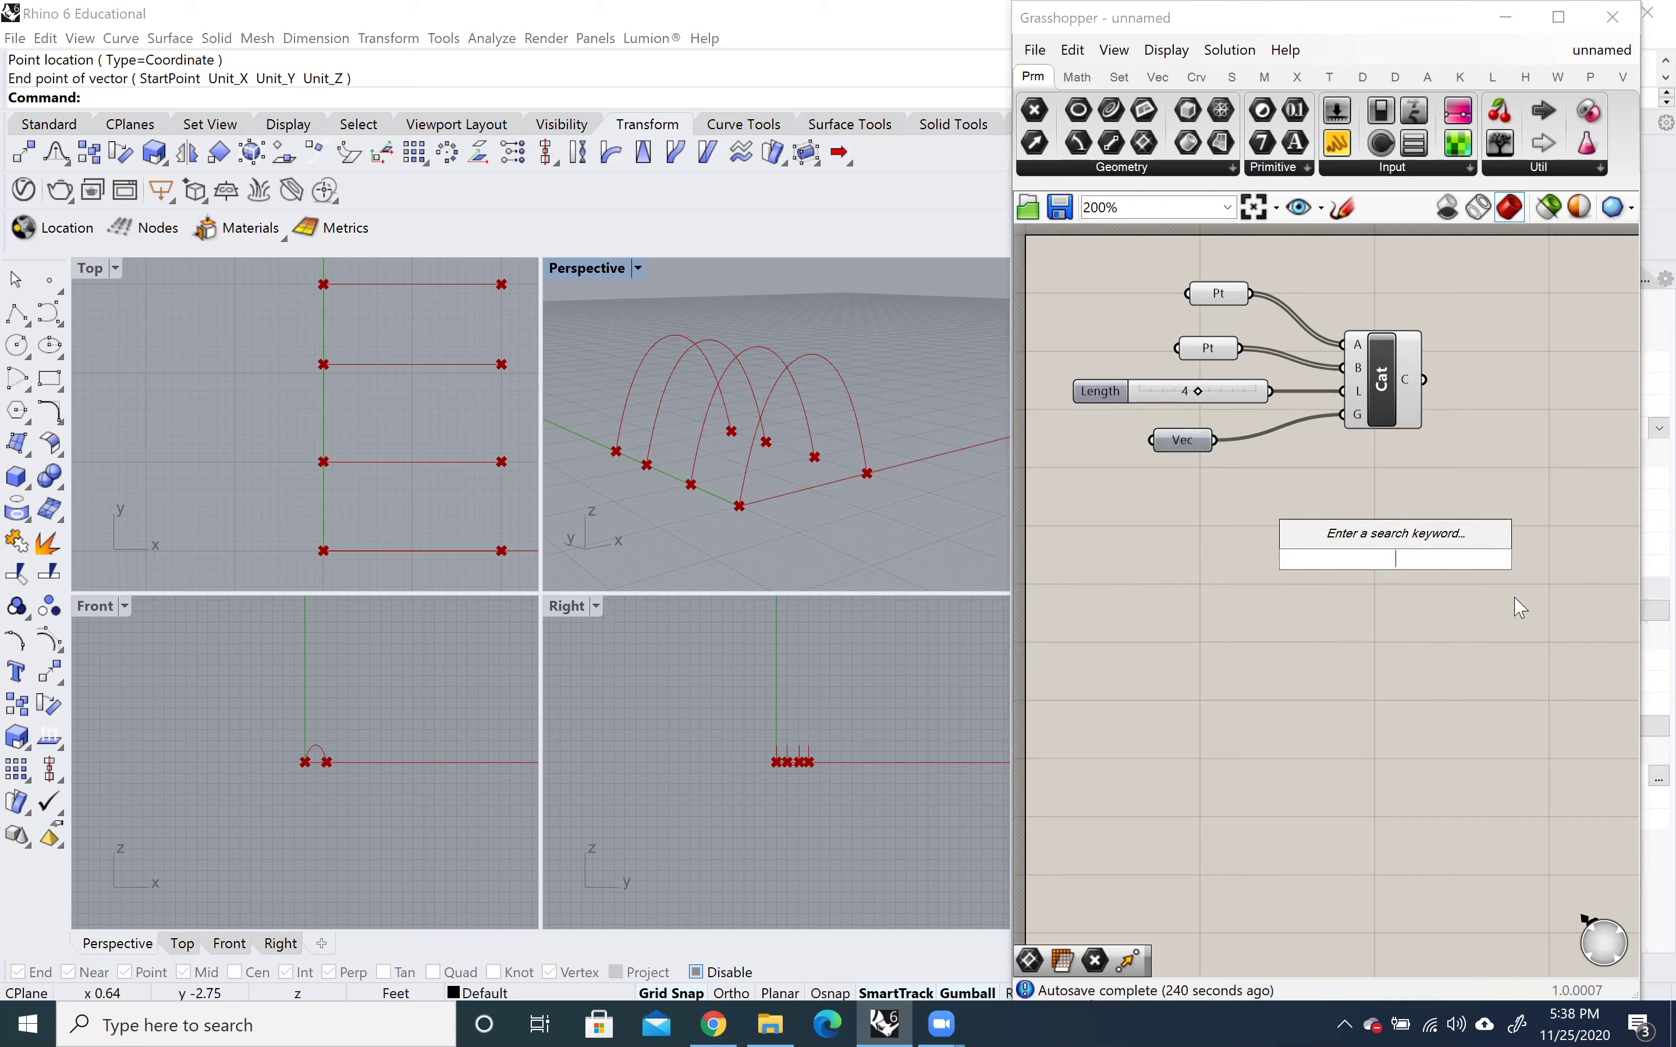
text(MOVE)
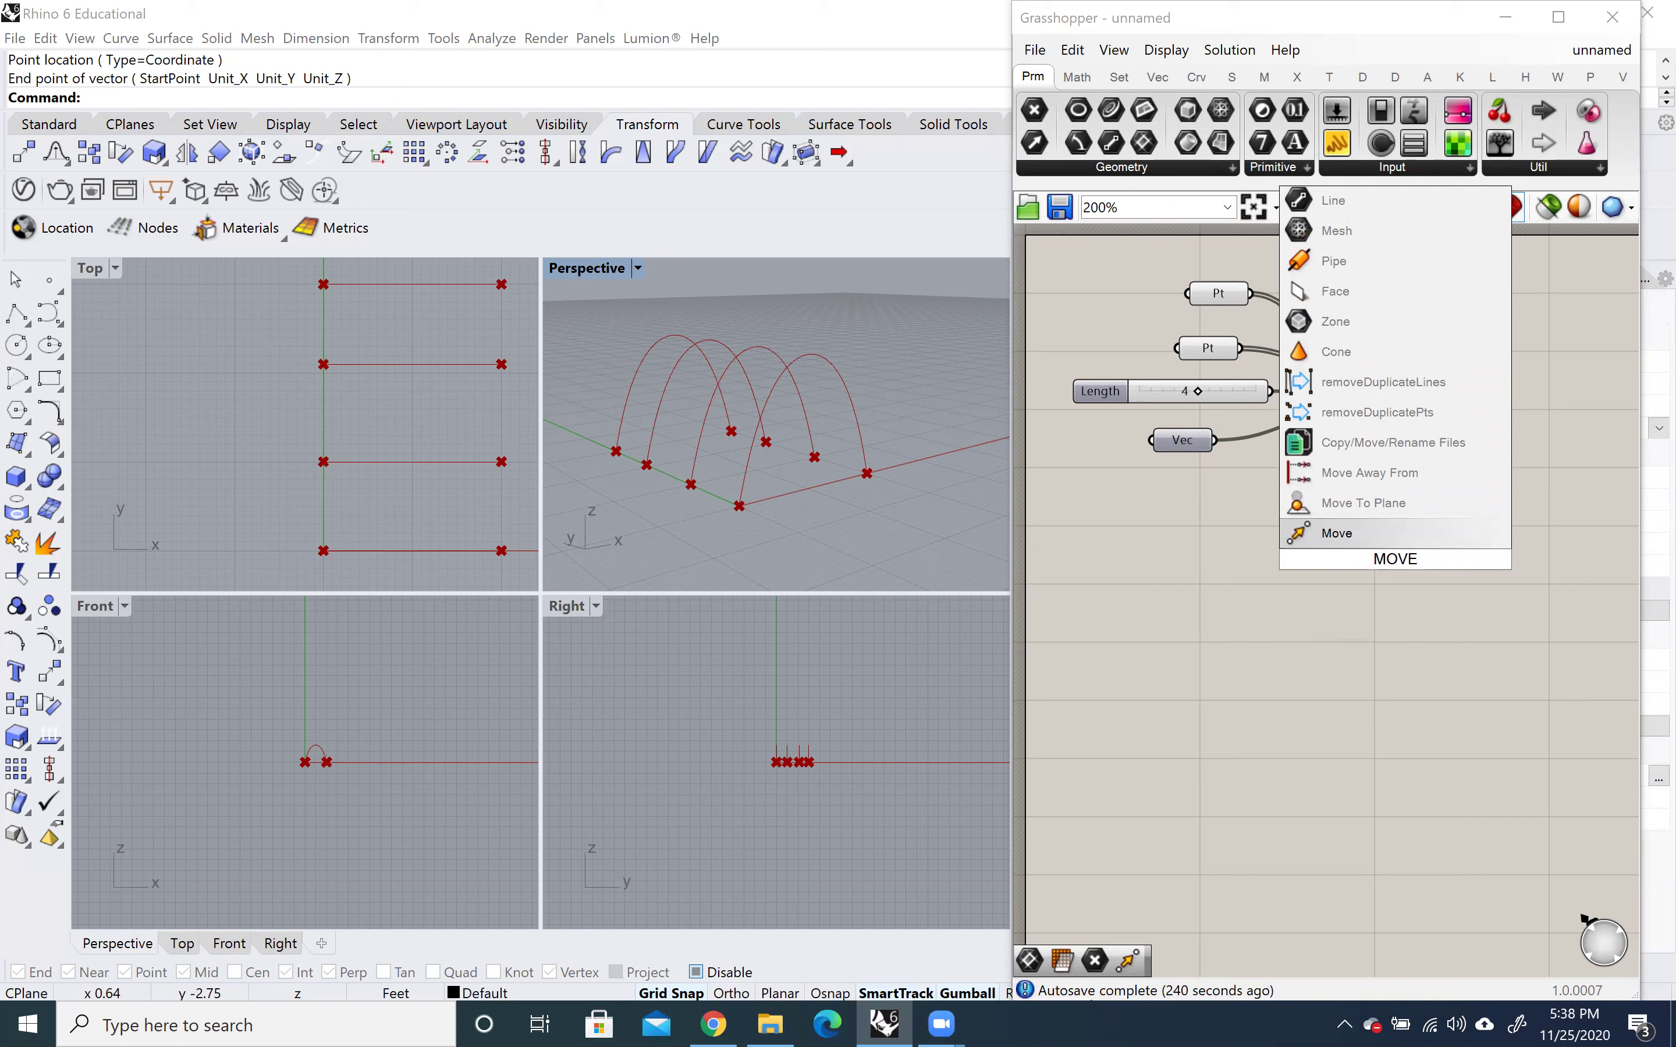
key(Return)
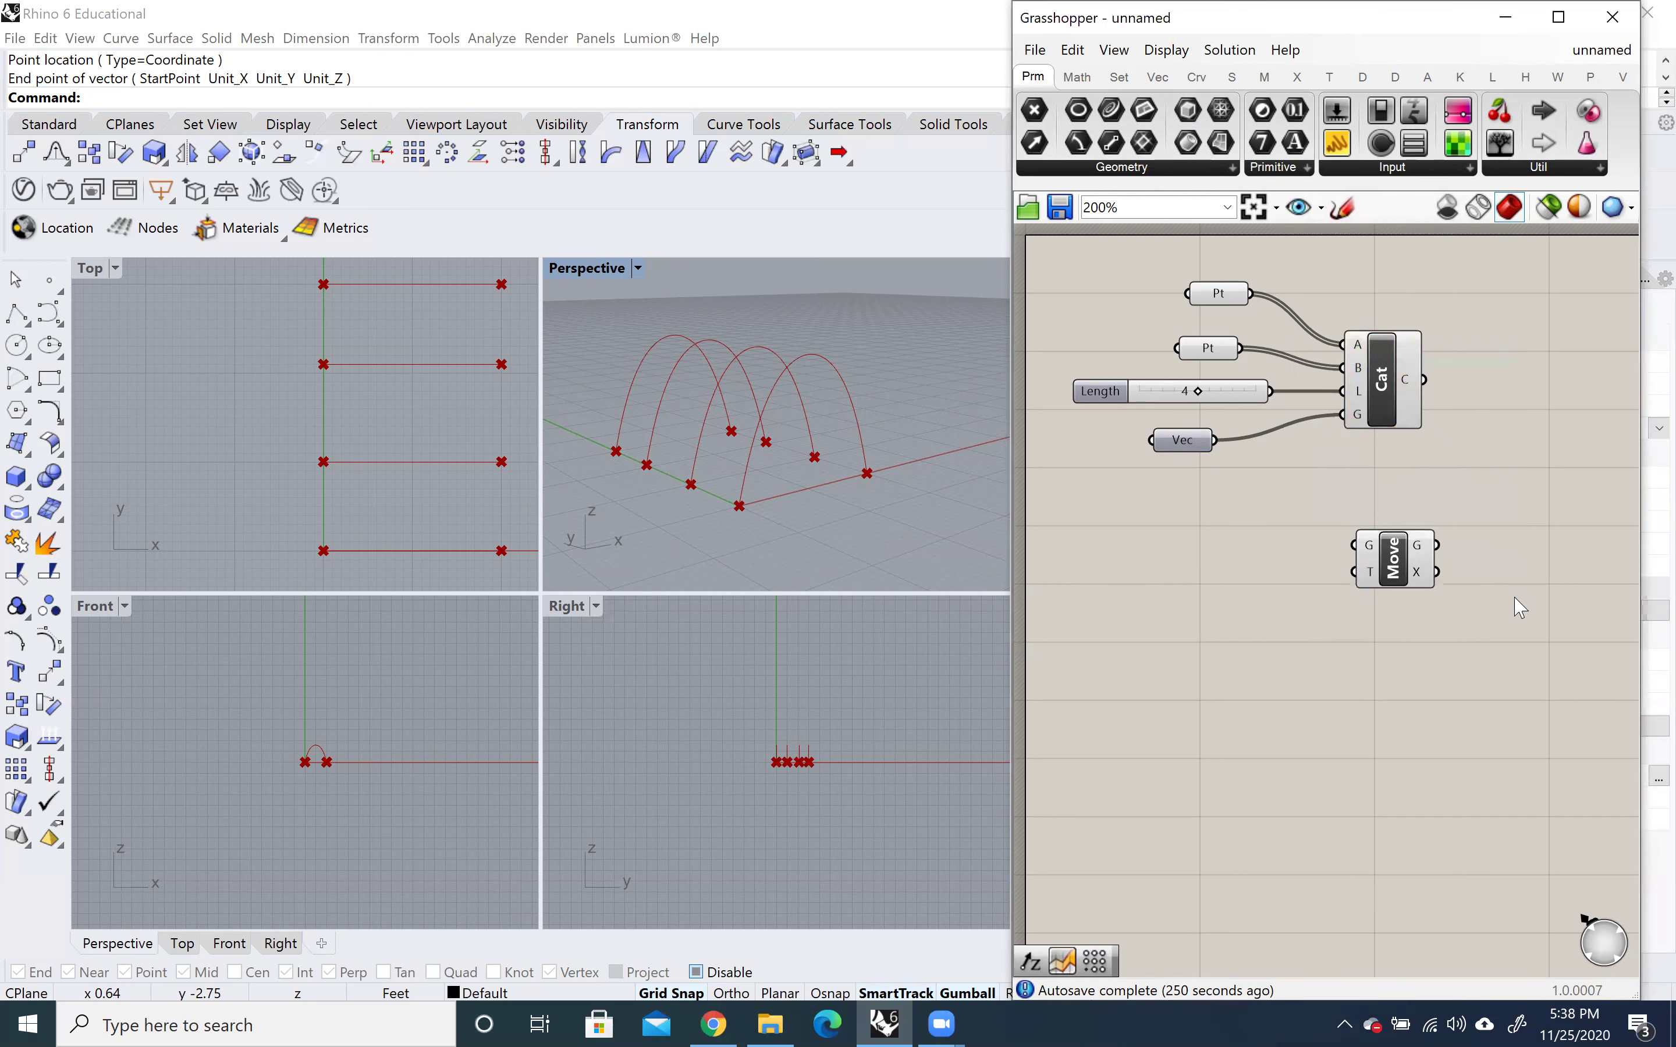
drag(1411, 564, 1544, 404)
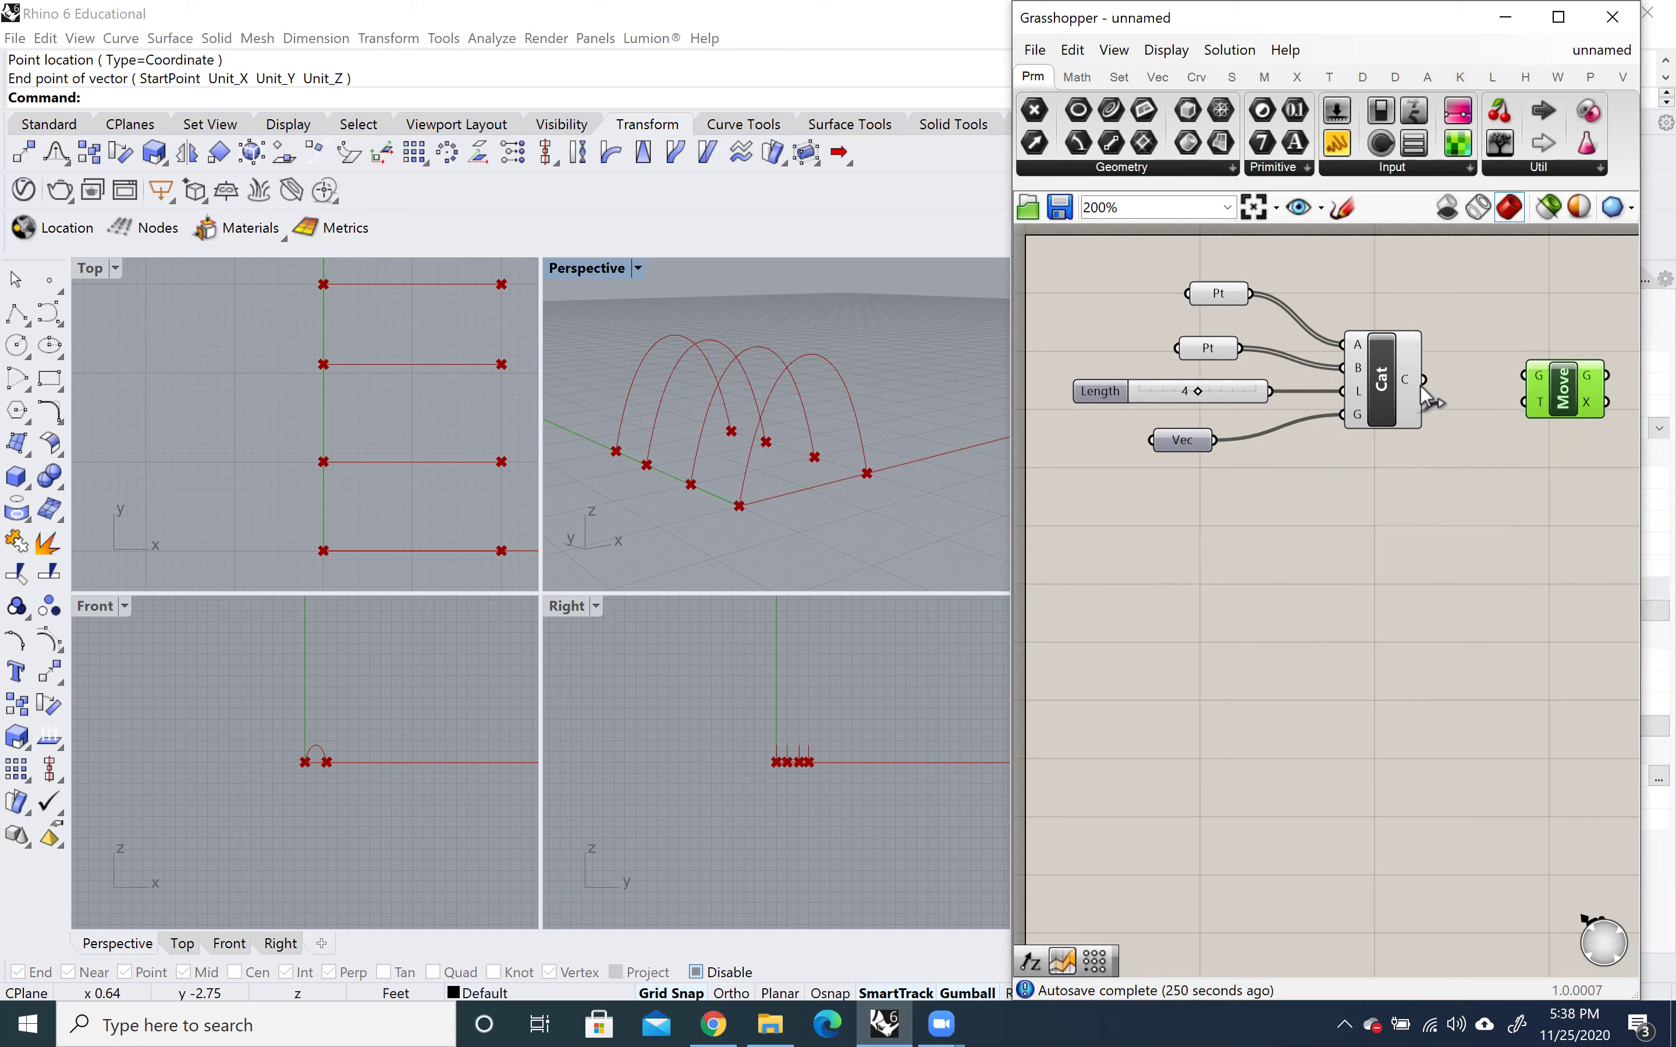
drag(1426, 382, 1566, 448)
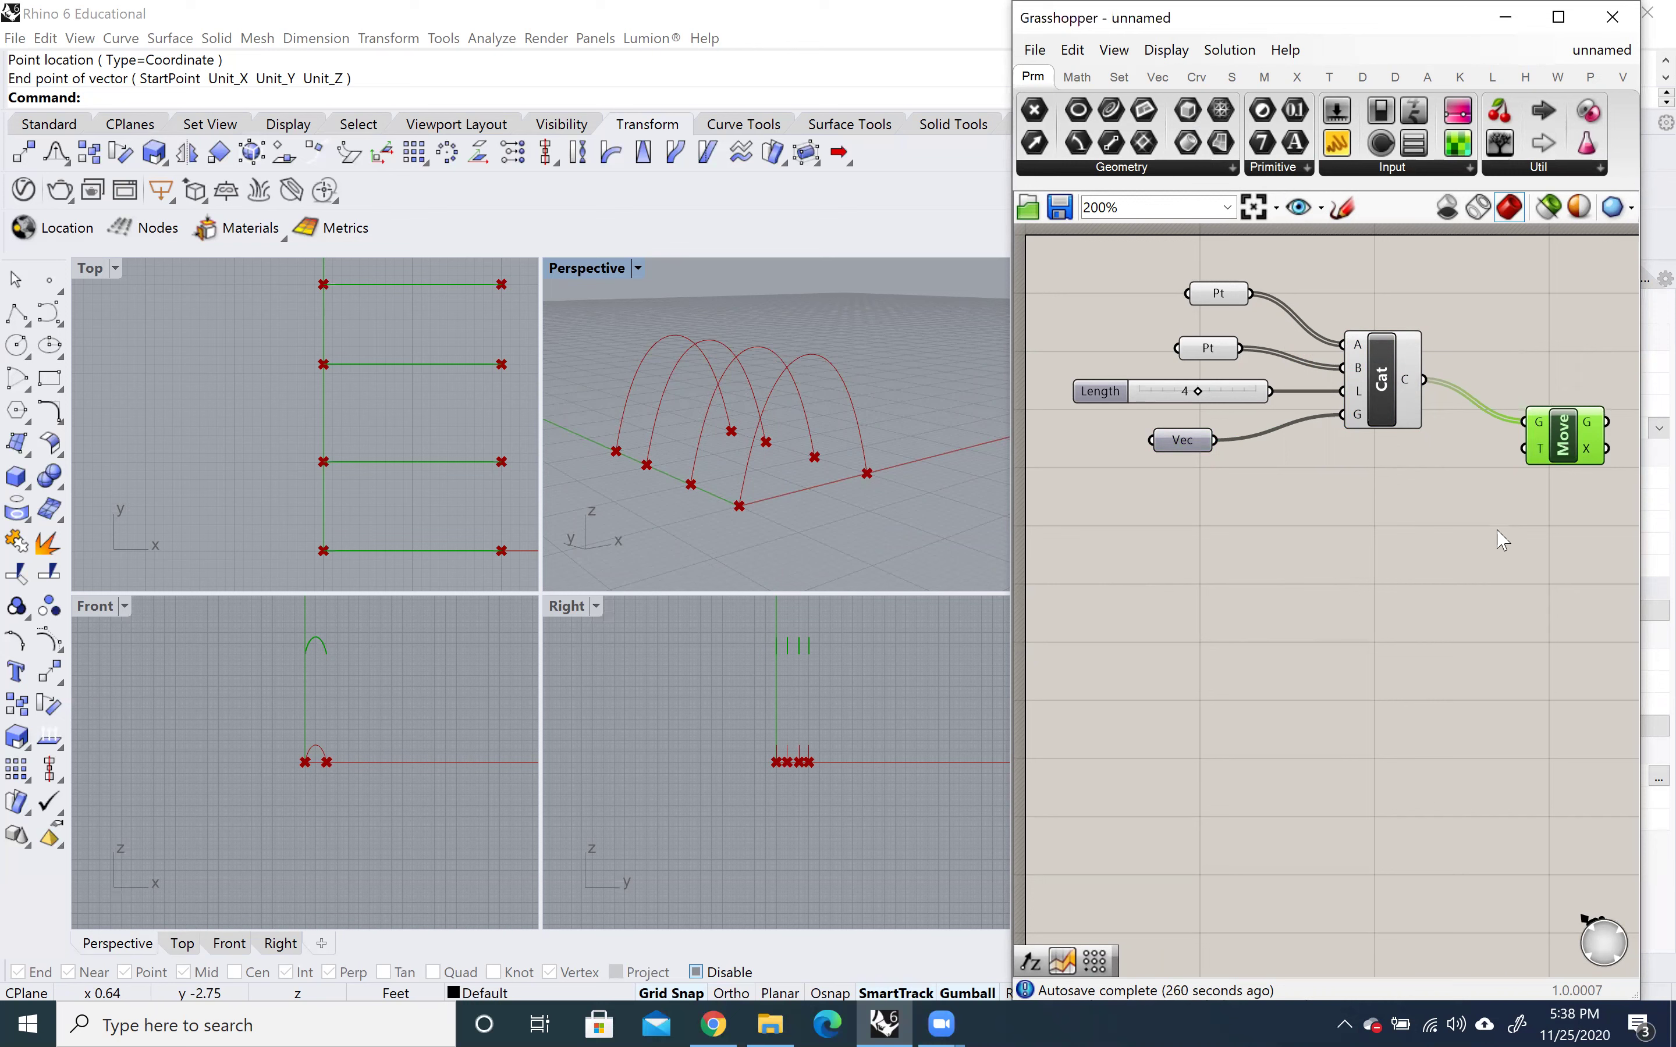
Add a Unit Z vector below the Catenary and connect it to Move's translation input T.
double_click(1435, 530)
text(z)
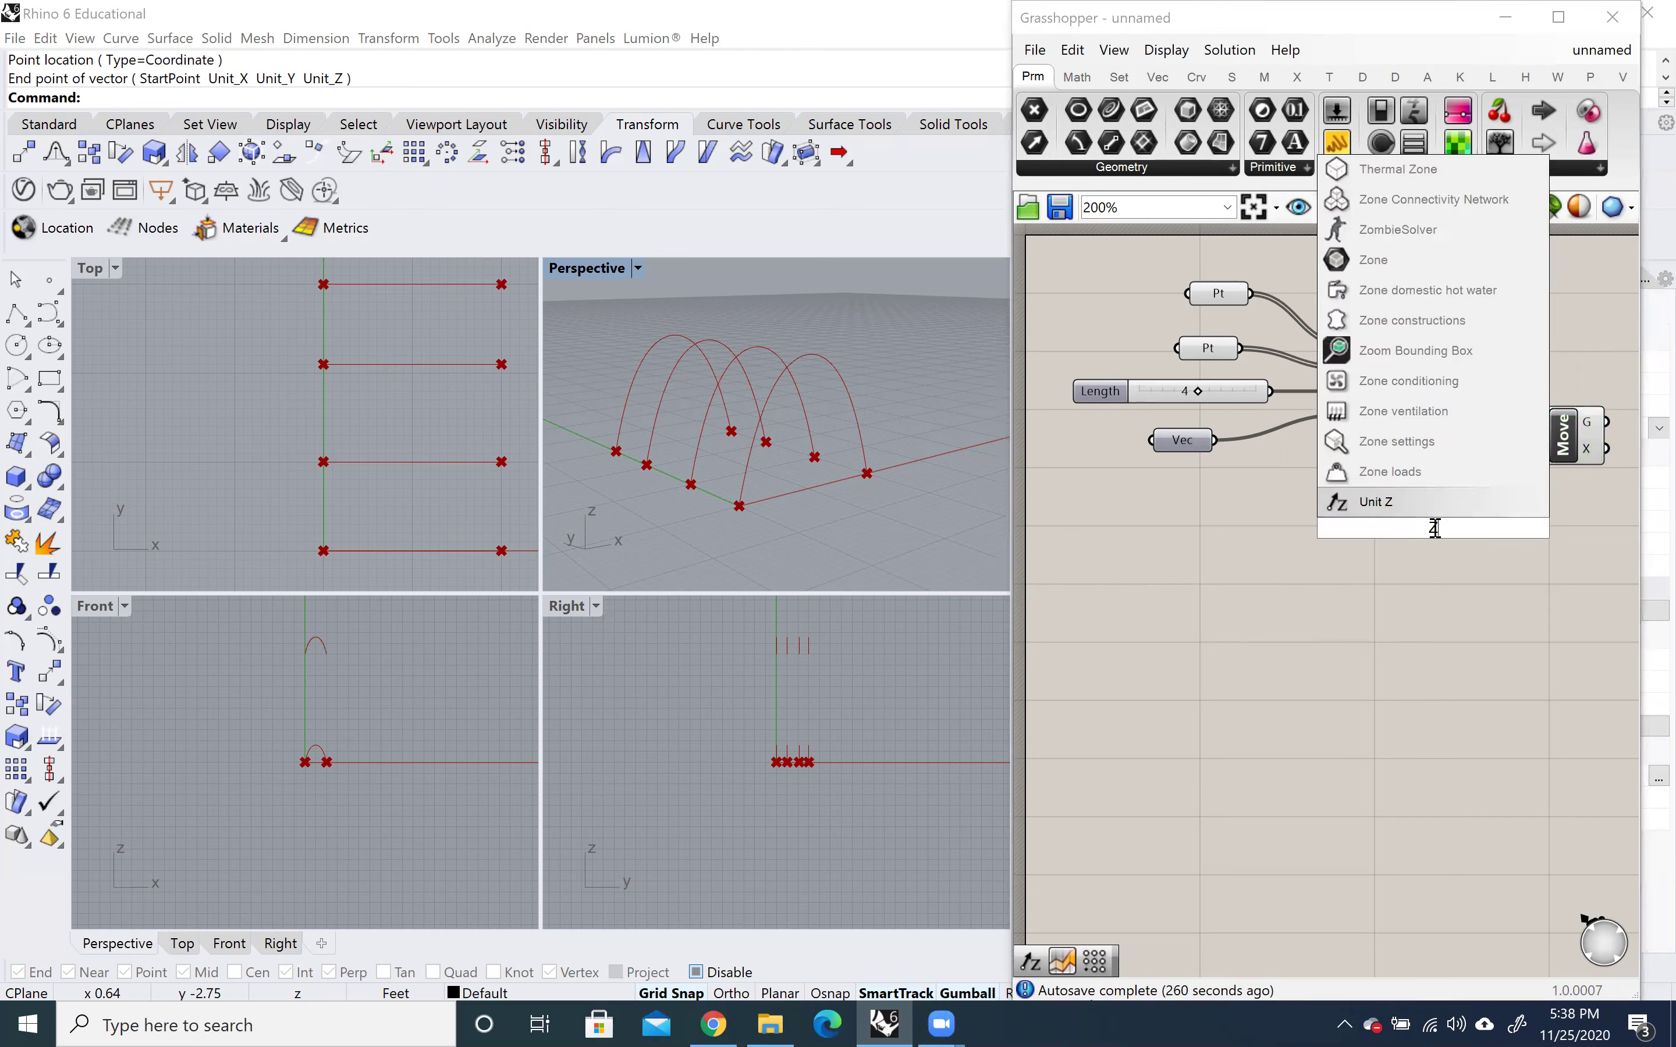
key(Return)
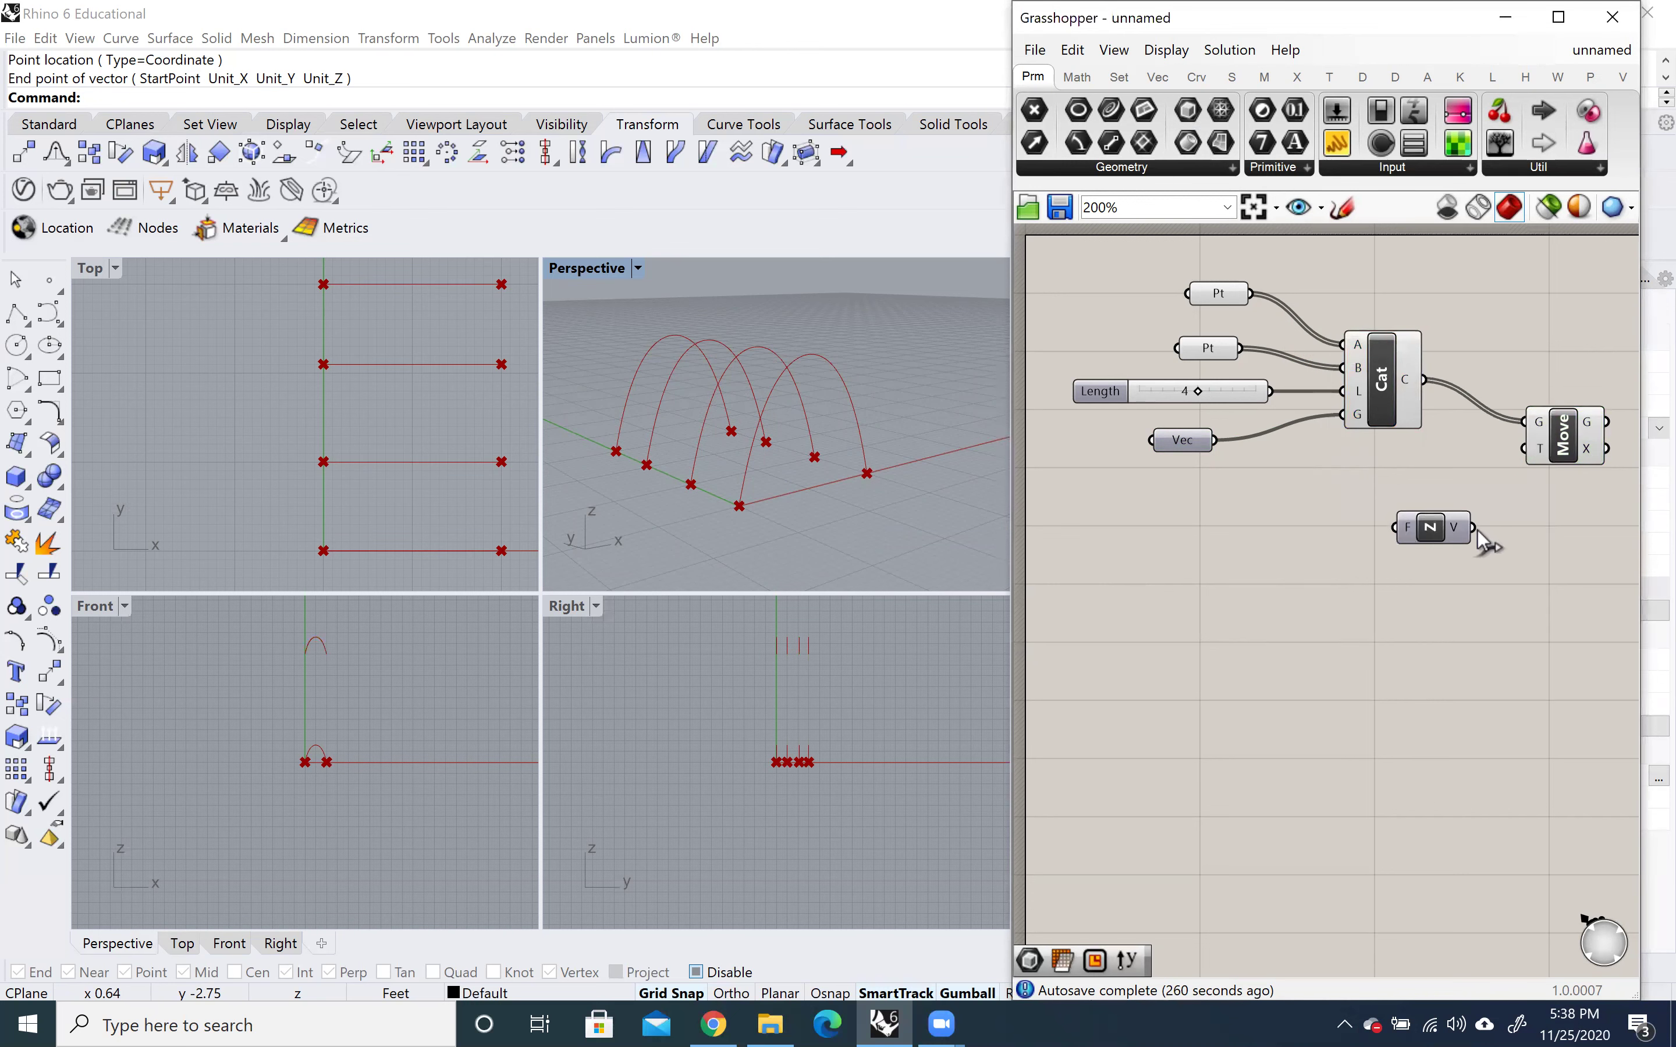
drag(1494, 463, 1520, 451)
drag(1445, 538, 1426, 526)
Add a second Number Slider and place it beside the Unit Z component, below the Vector parameter.
double_click(1228, 537)
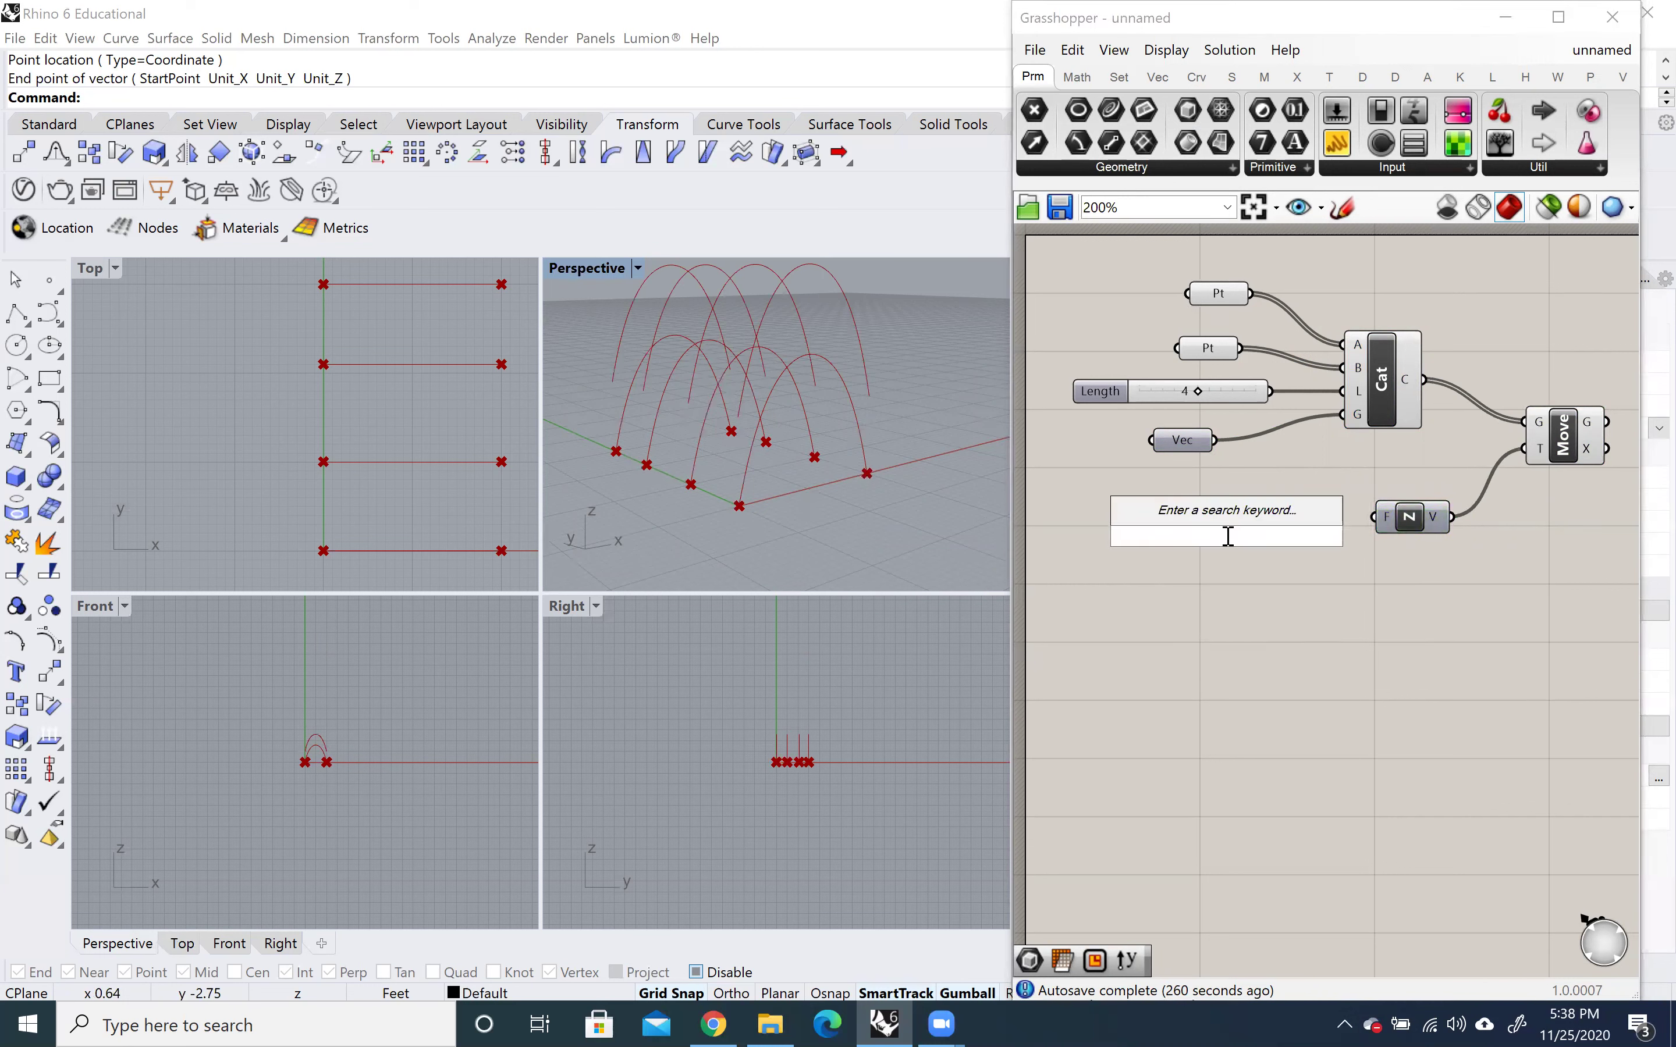
text(SLID)
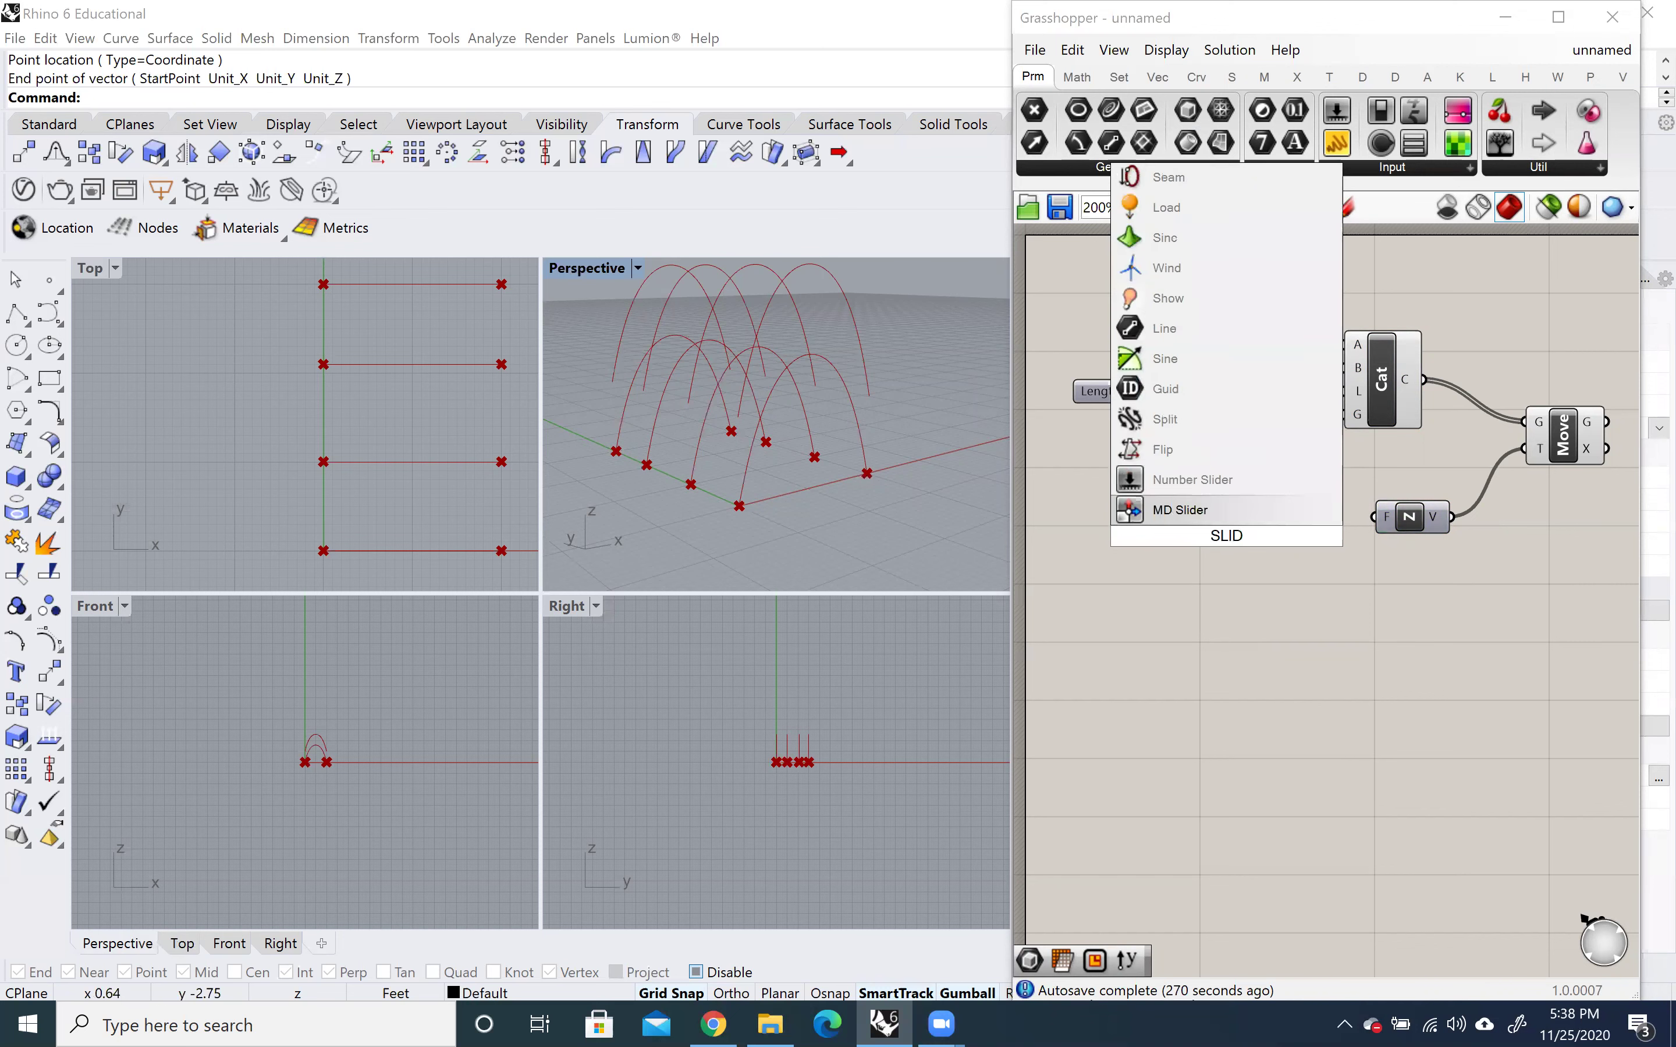
key(Up)
key(Return)
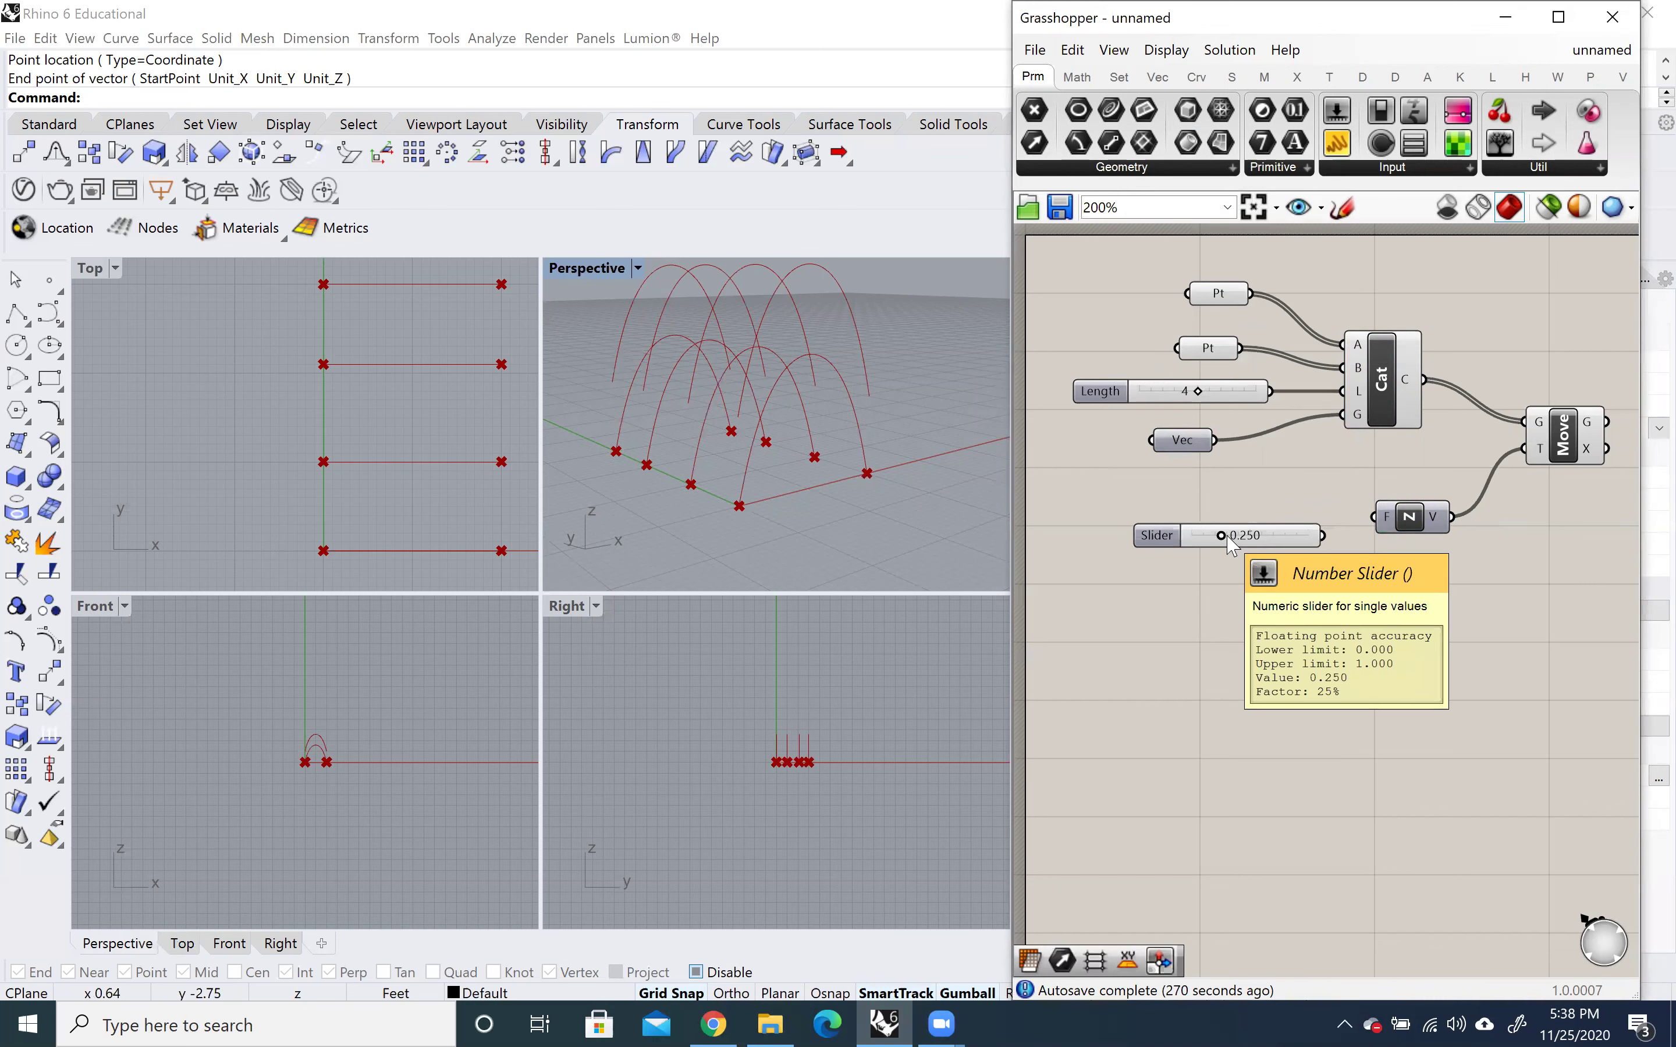
drag(1146, 535, 1104, 518)
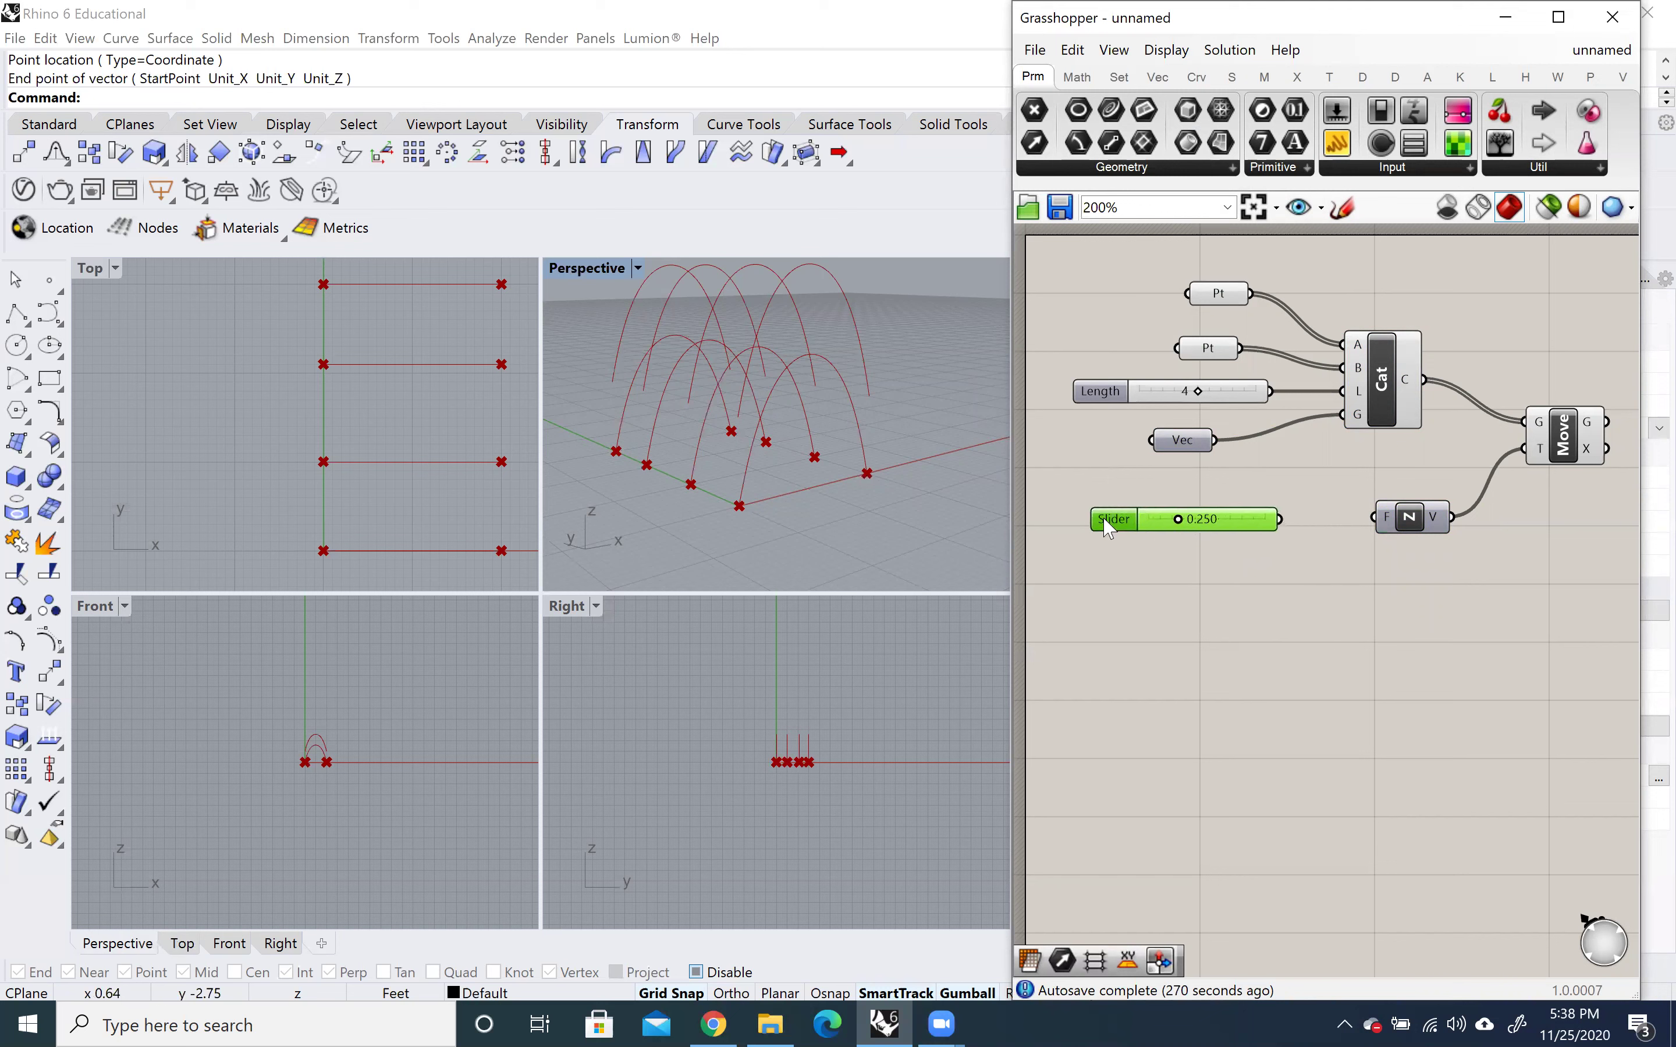
Configure the new slider for whole numbers and connect it to Unit Z's factor input F.
double_click(1107, 521)
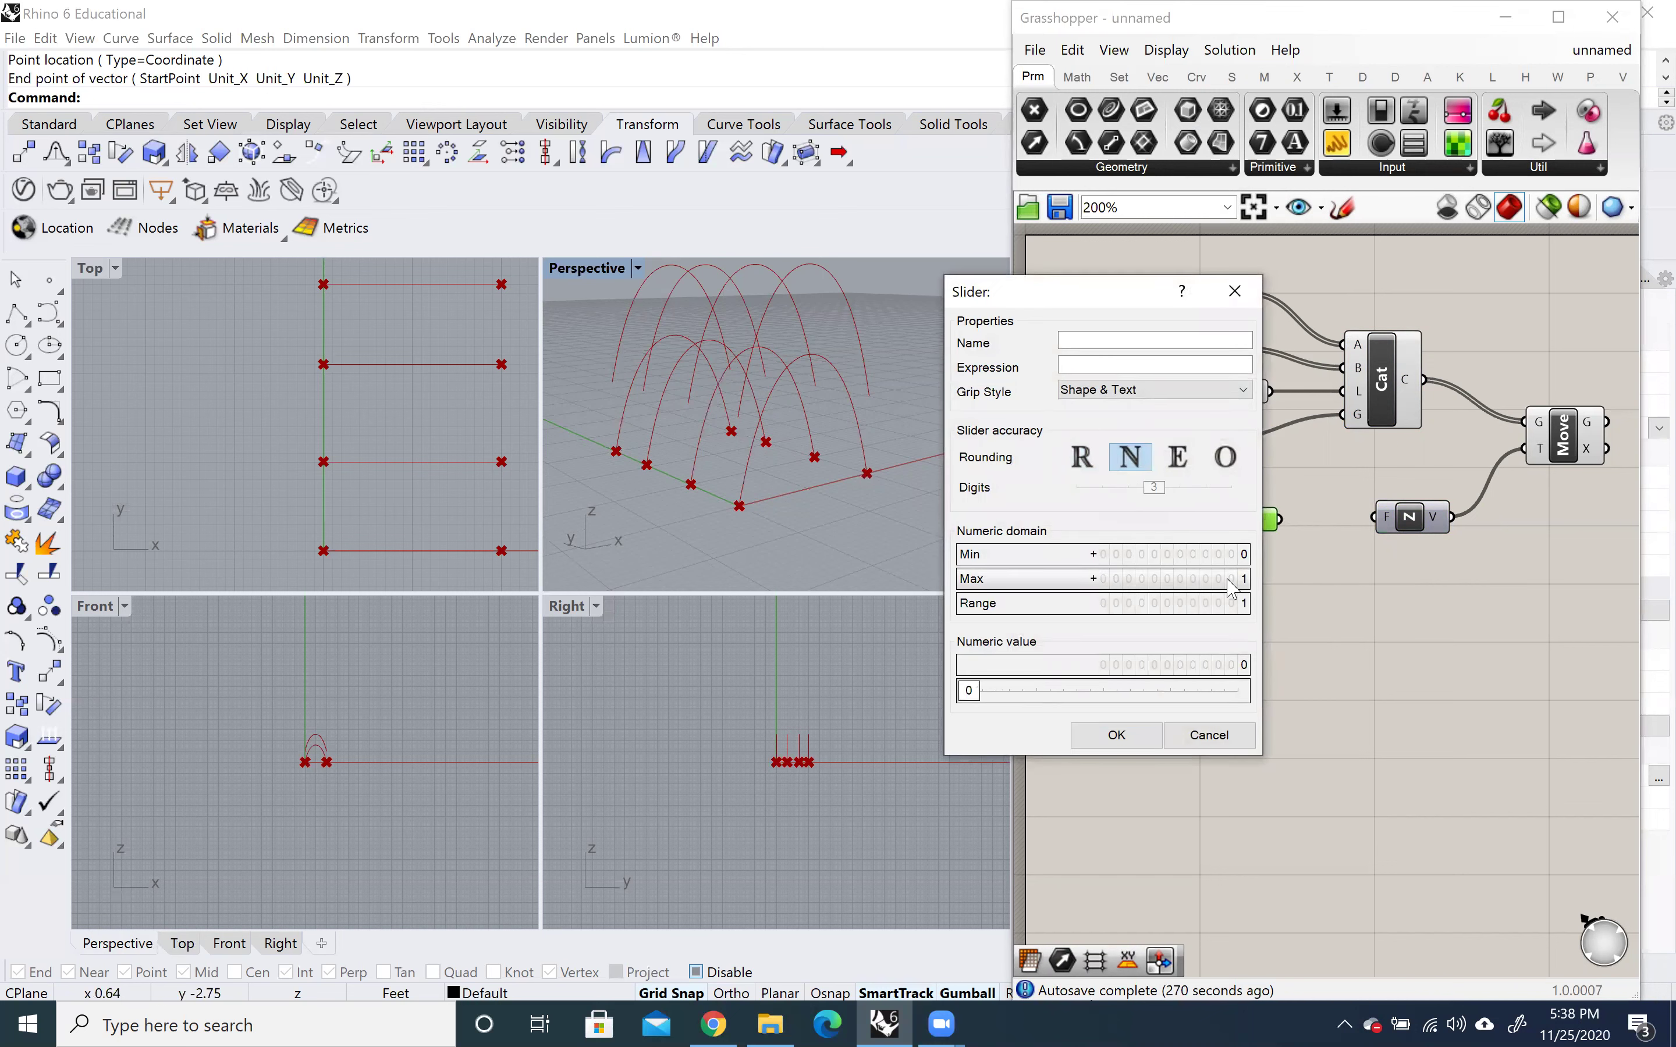
click(1116, 734)
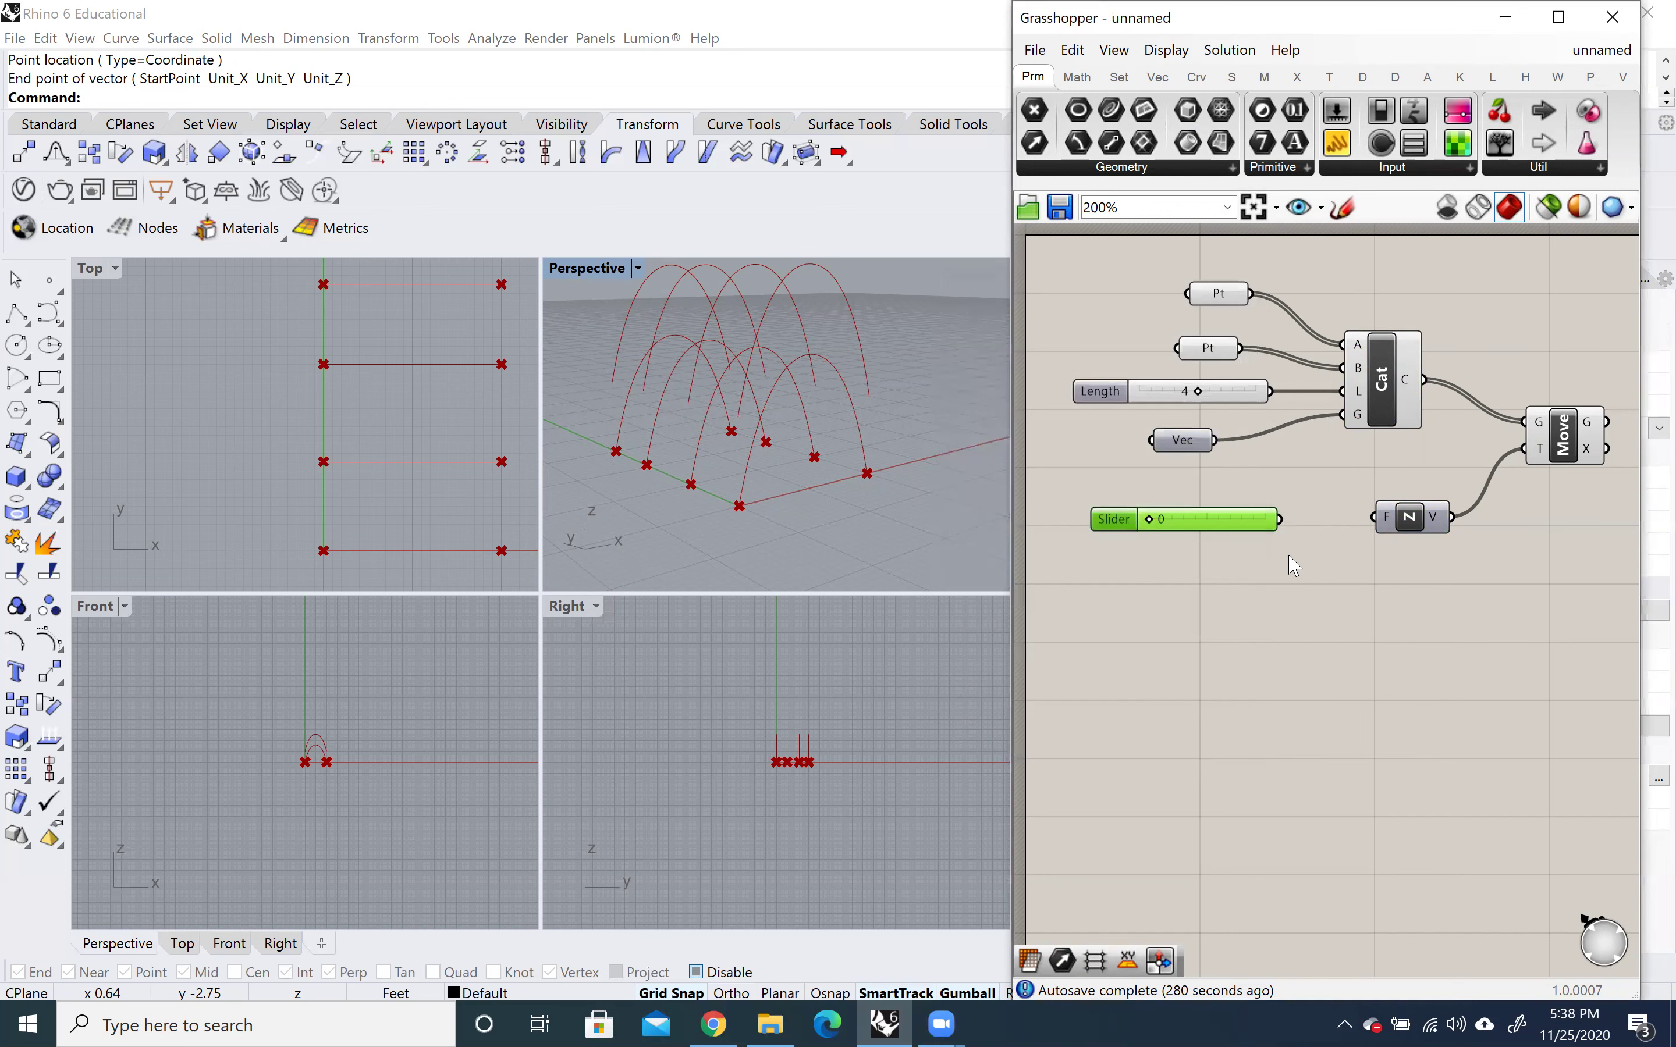
drag(1281, 521, 1374, 518)
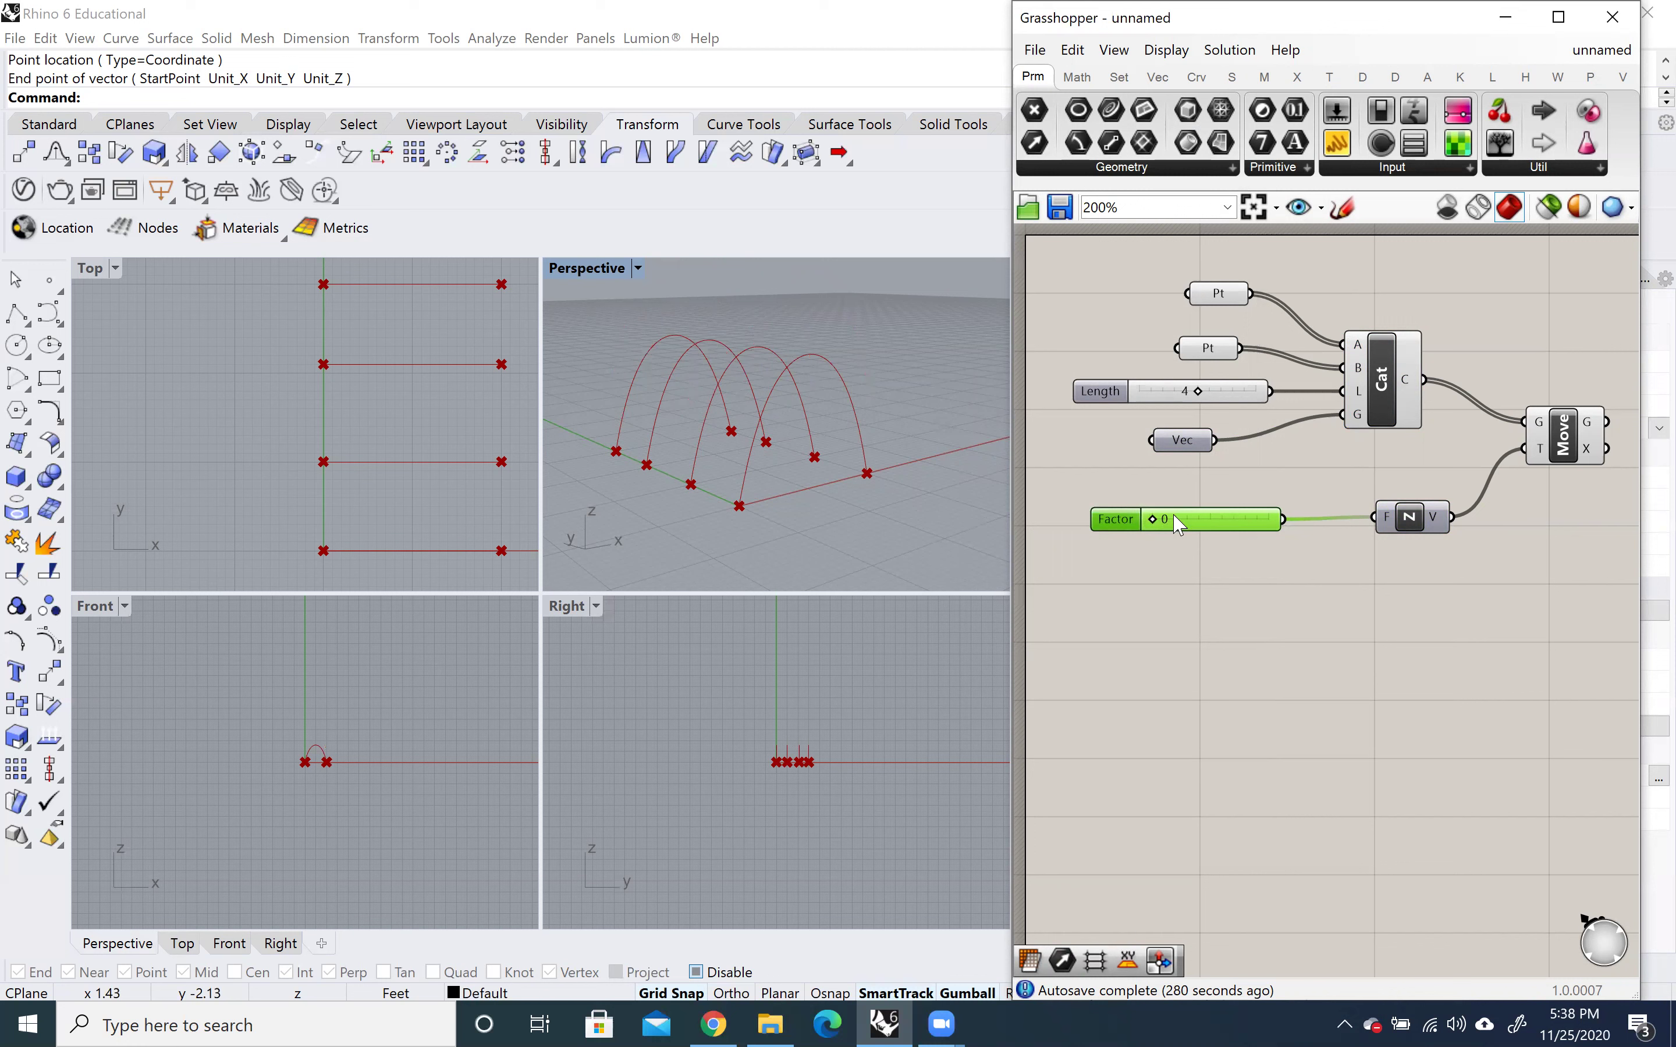
Shift the Unit Z component slightly upward and set the Length slider to 7.
scroll(813, 464, down, 6)
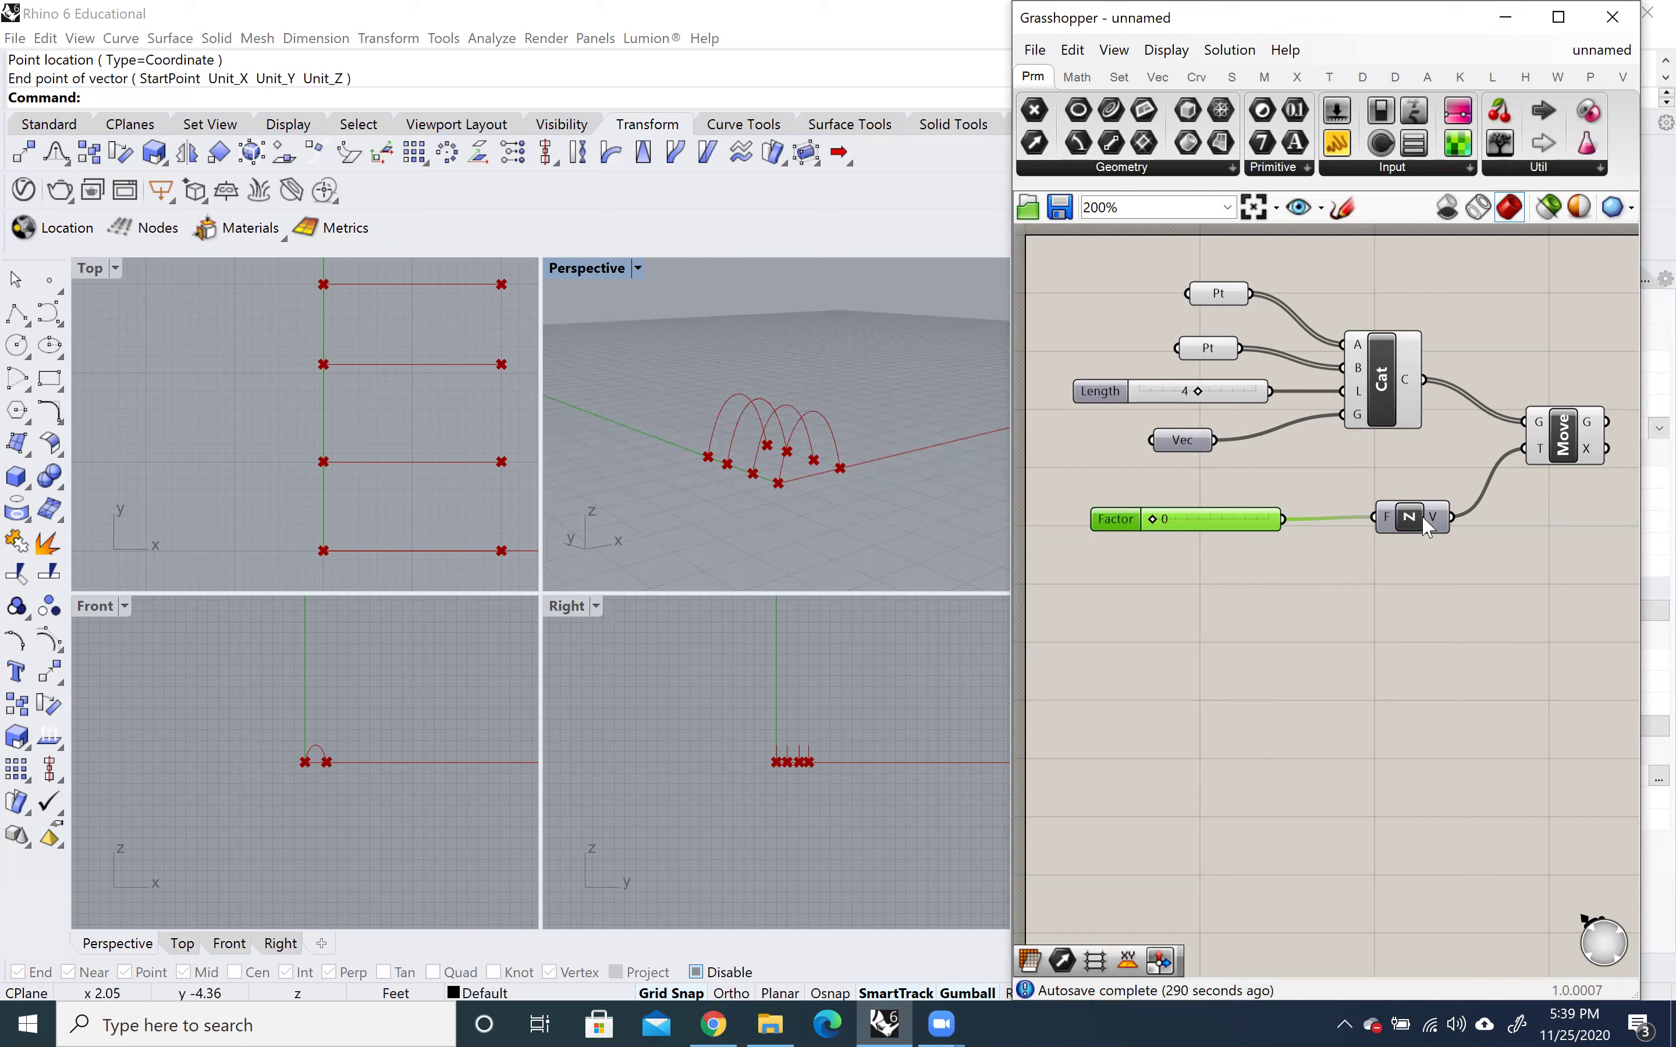
drag(1417, 530, 1414, 505)
right_drag(841, 512, 757, 518)
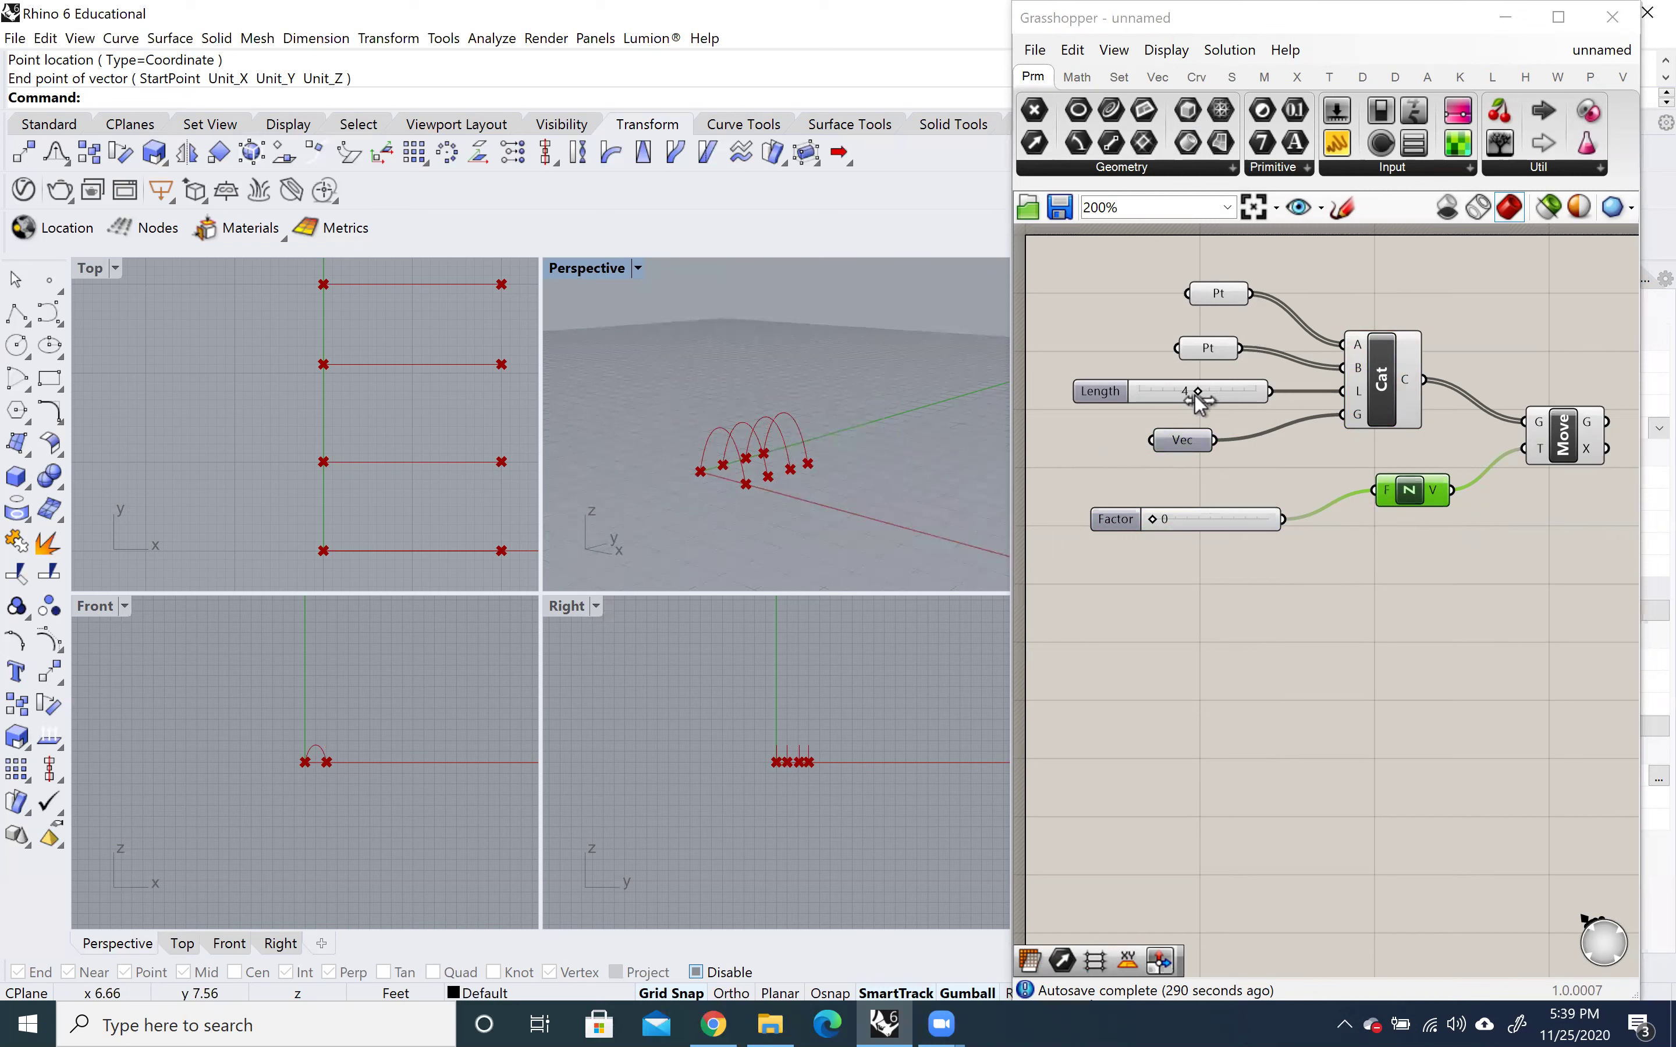
drag(1198, 399, 1232, 400)
Set the Factor slider's numeric domain to a minimum of -2 and a maximum of 10.
scroll(1177, 541, up, 4)
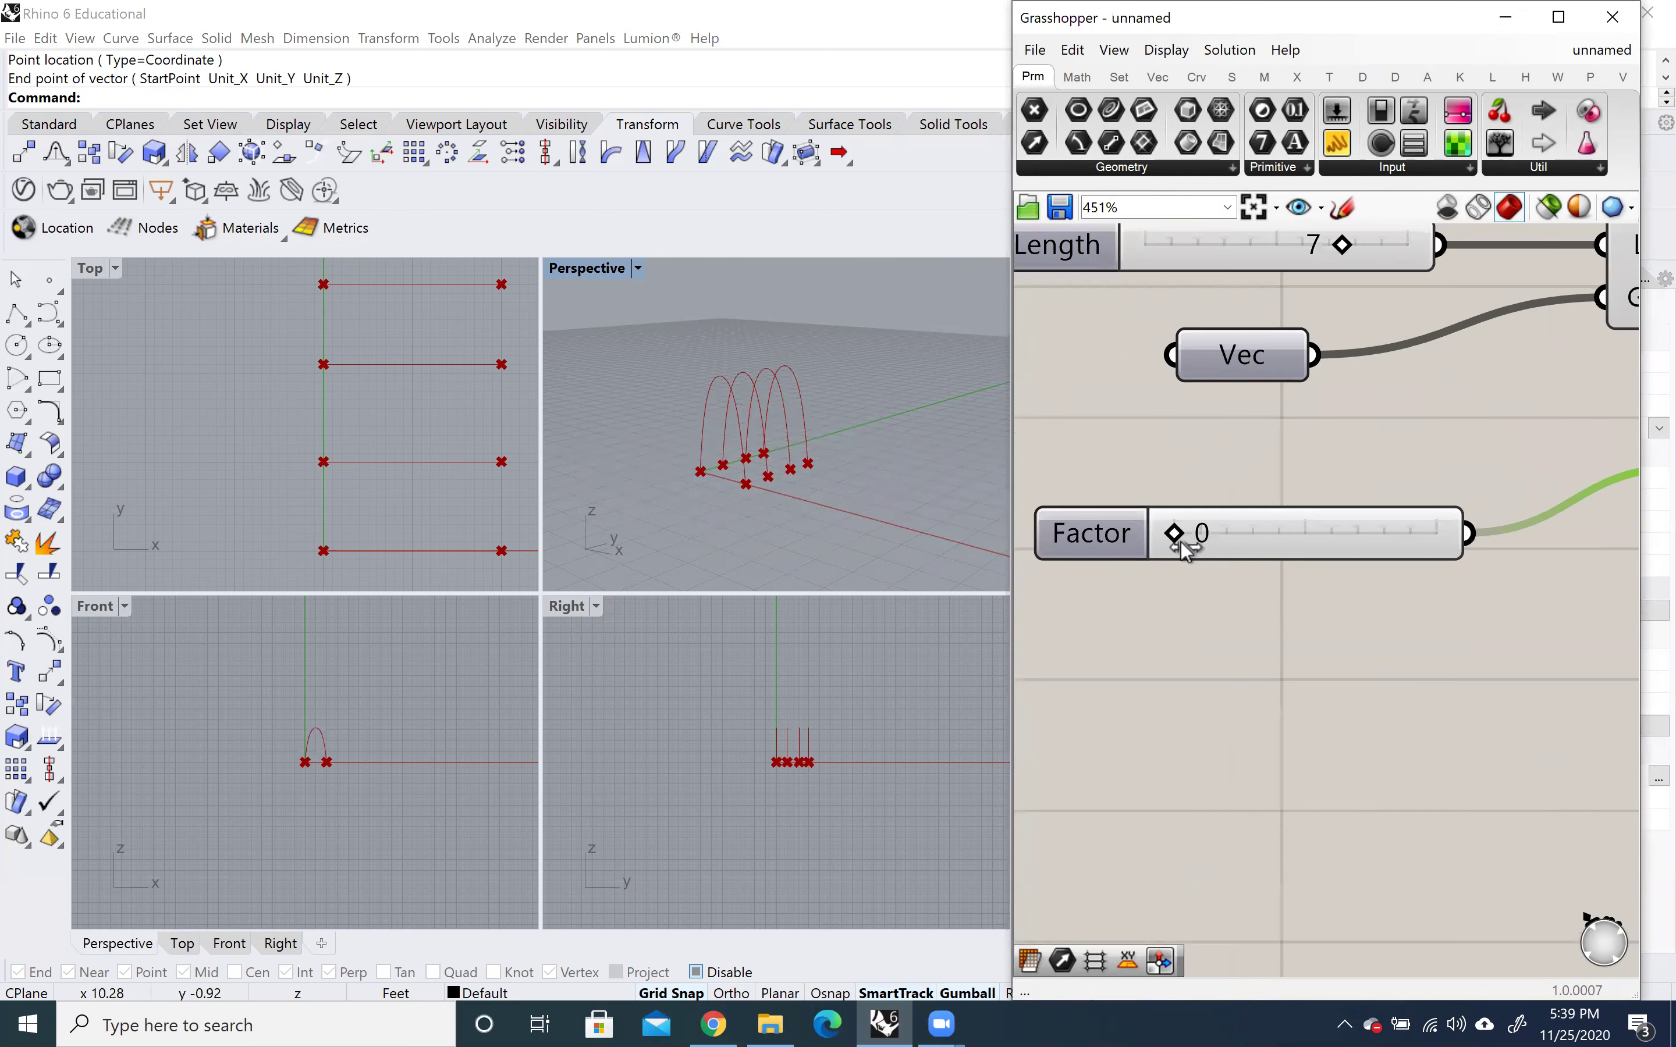
click(1223, 531)
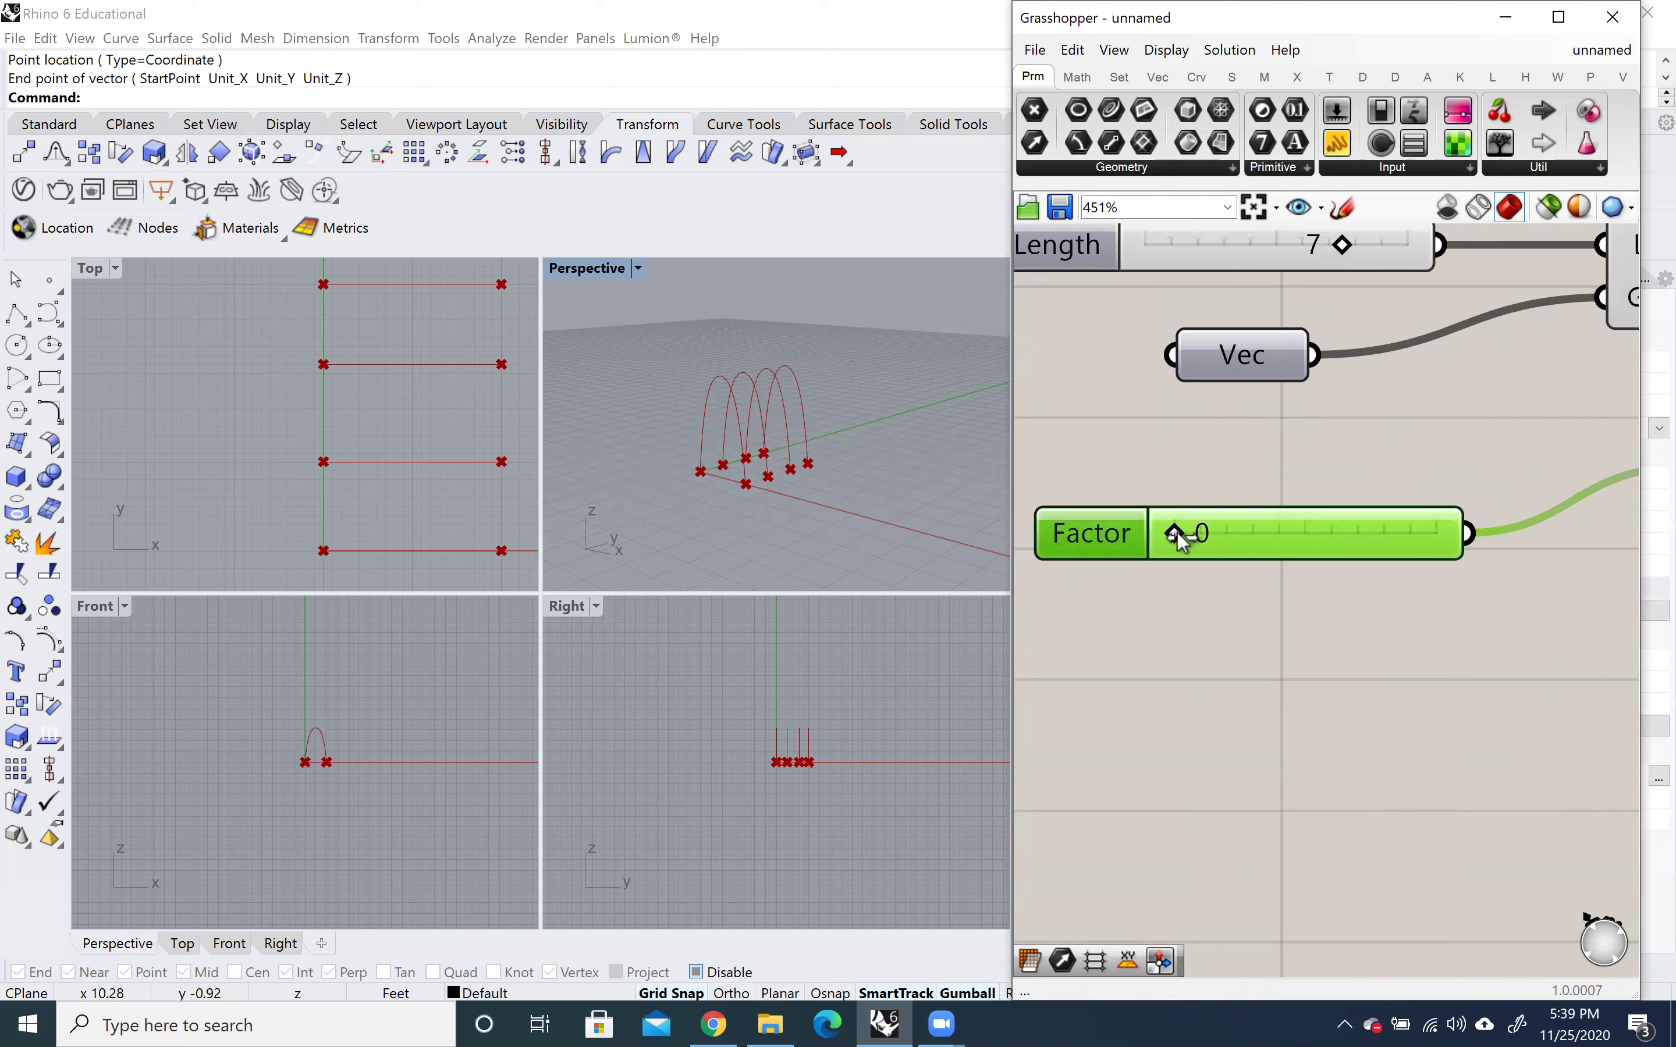
double_click(1130, 532)
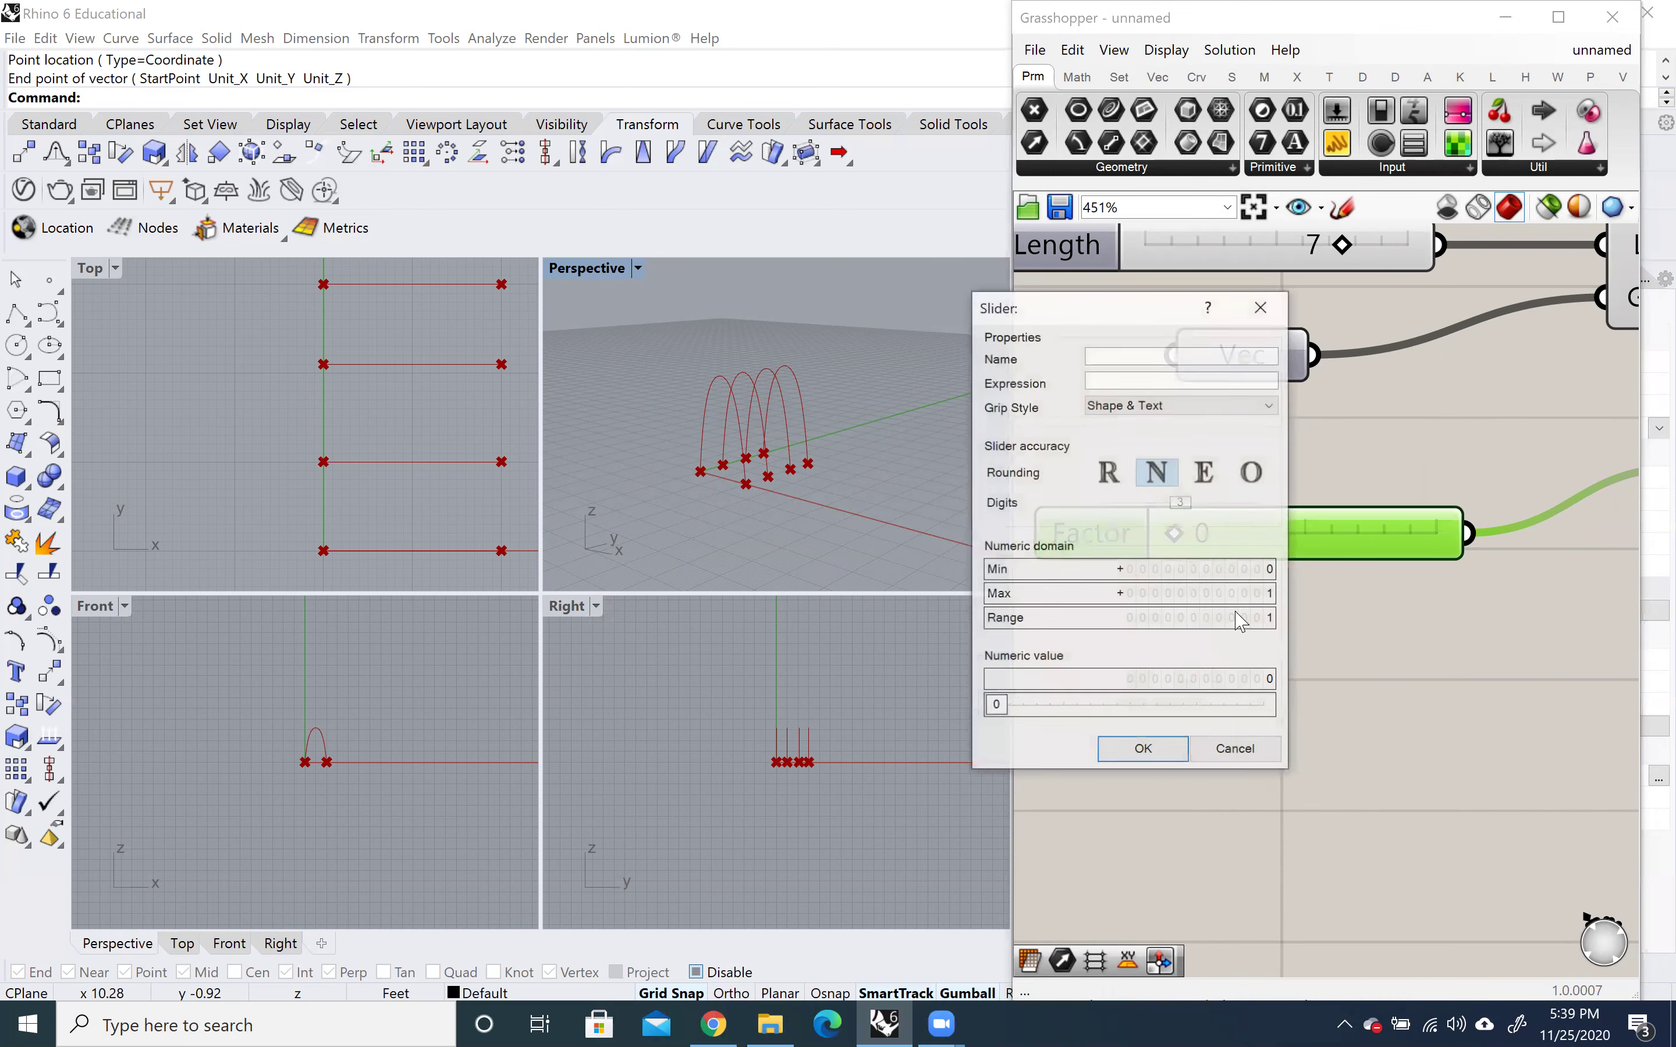
click(1121, 594)
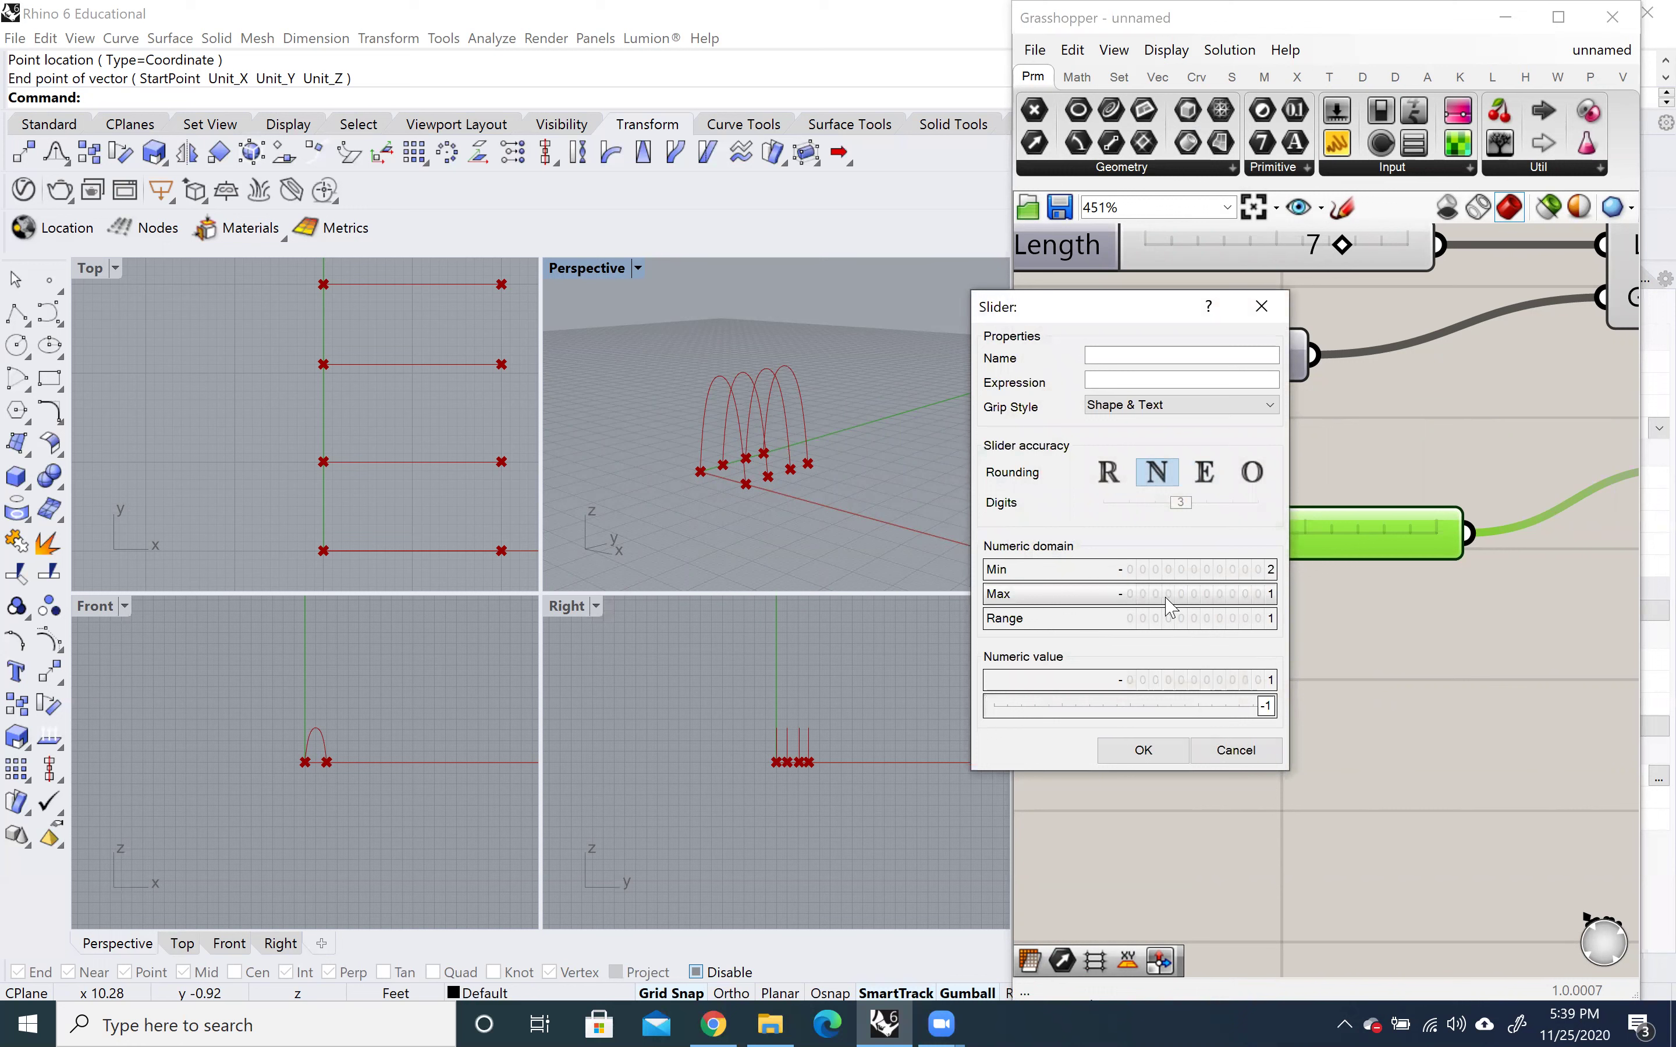
double_click(1267, 594)
text(10)
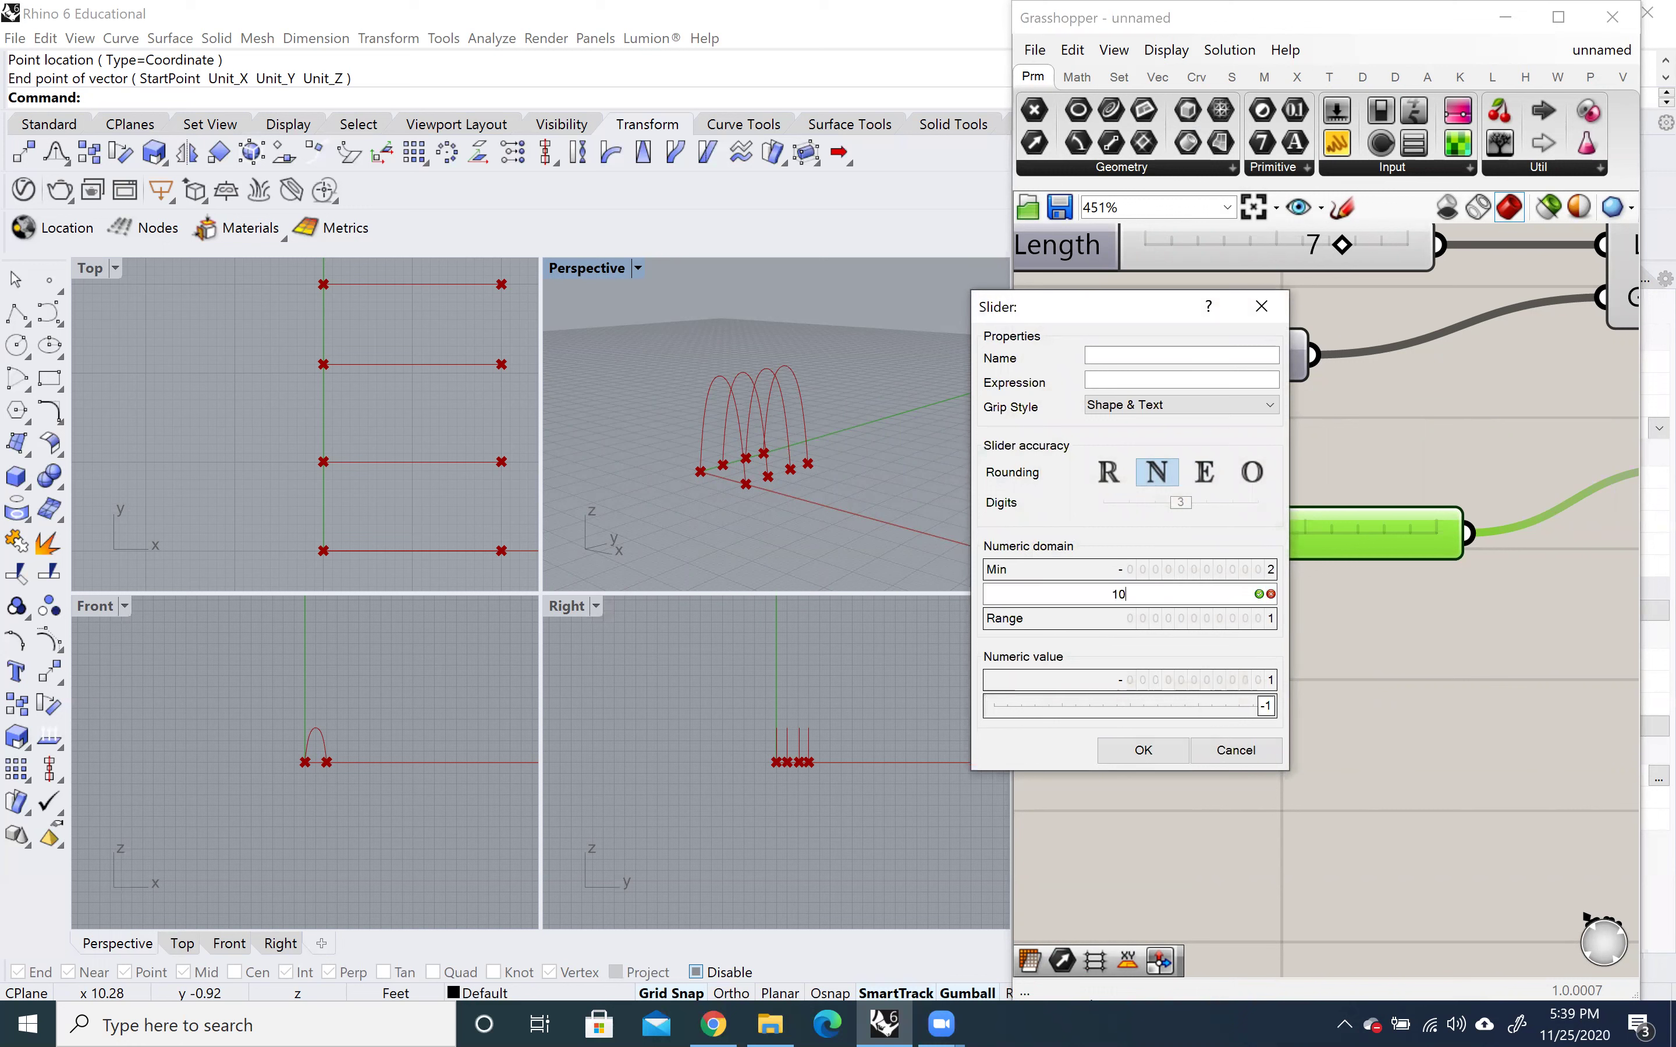
click(1143, 750)
Set the Factor slider to 3 and align the Unit Z component with it.
scroll(1257, 648, down, 3)
drag(1217, 575, 1254, 582)
scroll(1463, 686, down, 2)
scroll(1511, 699, down, 1)
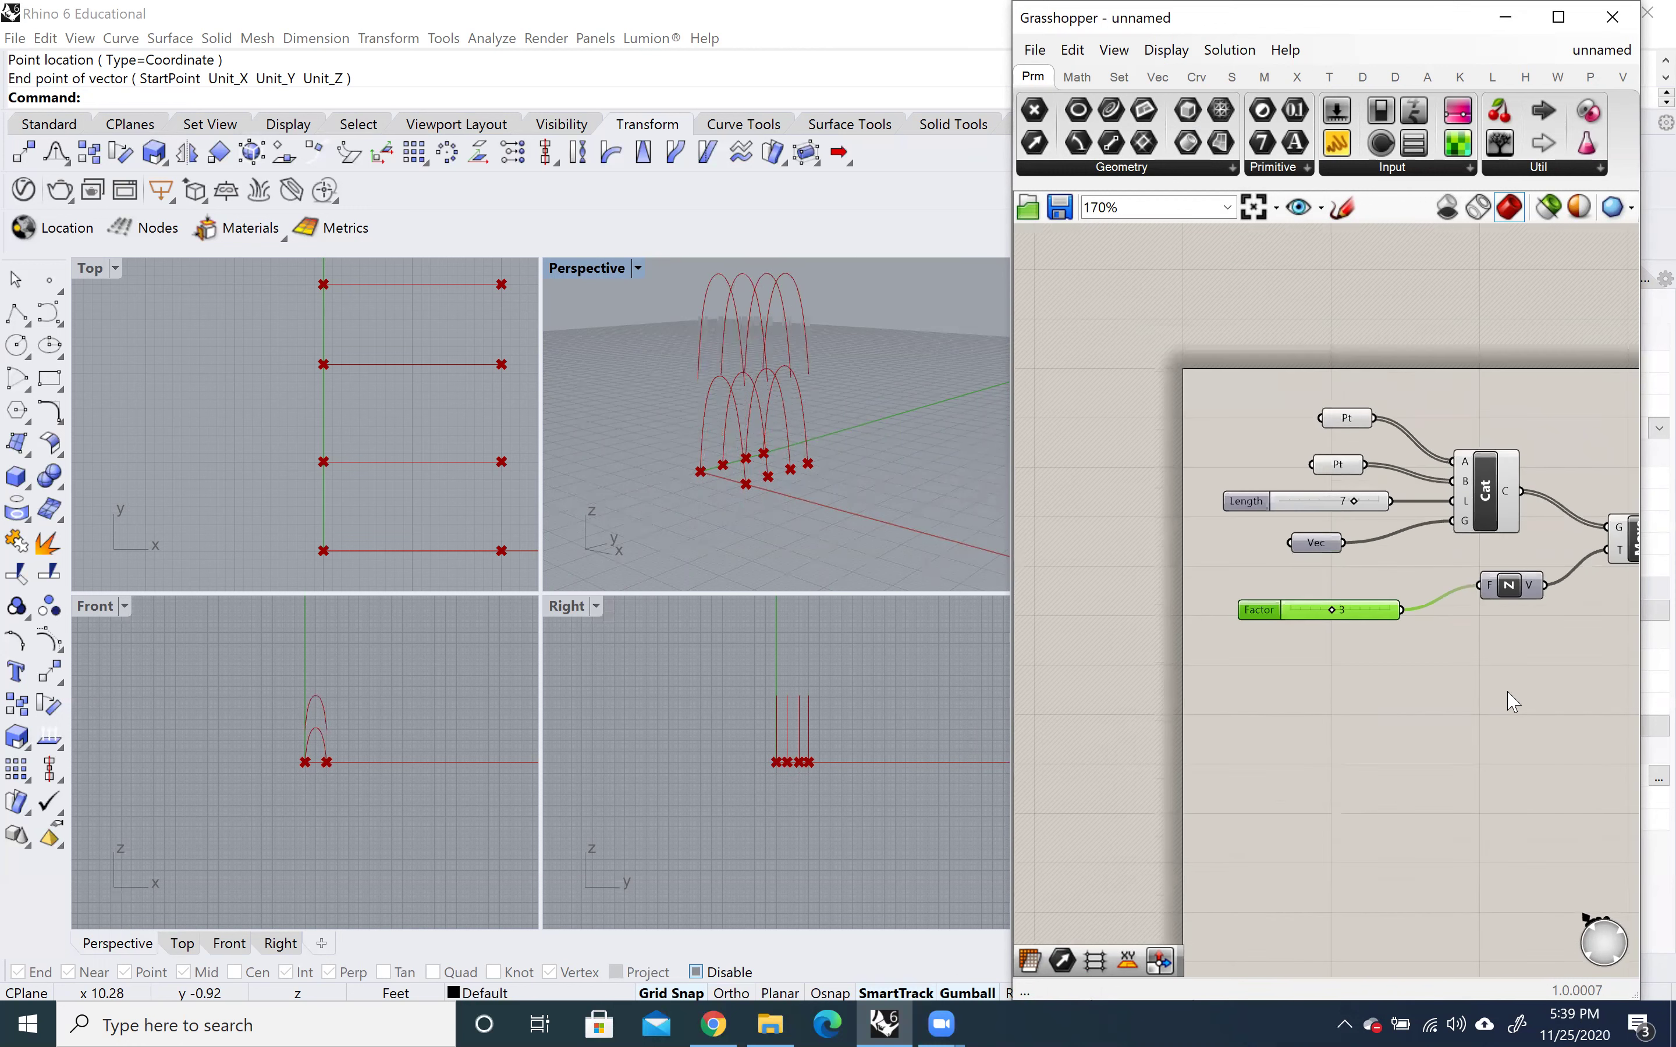
right_drag(1516, 676, 1347, 652)
drag(1338, 557, 1343, 571)
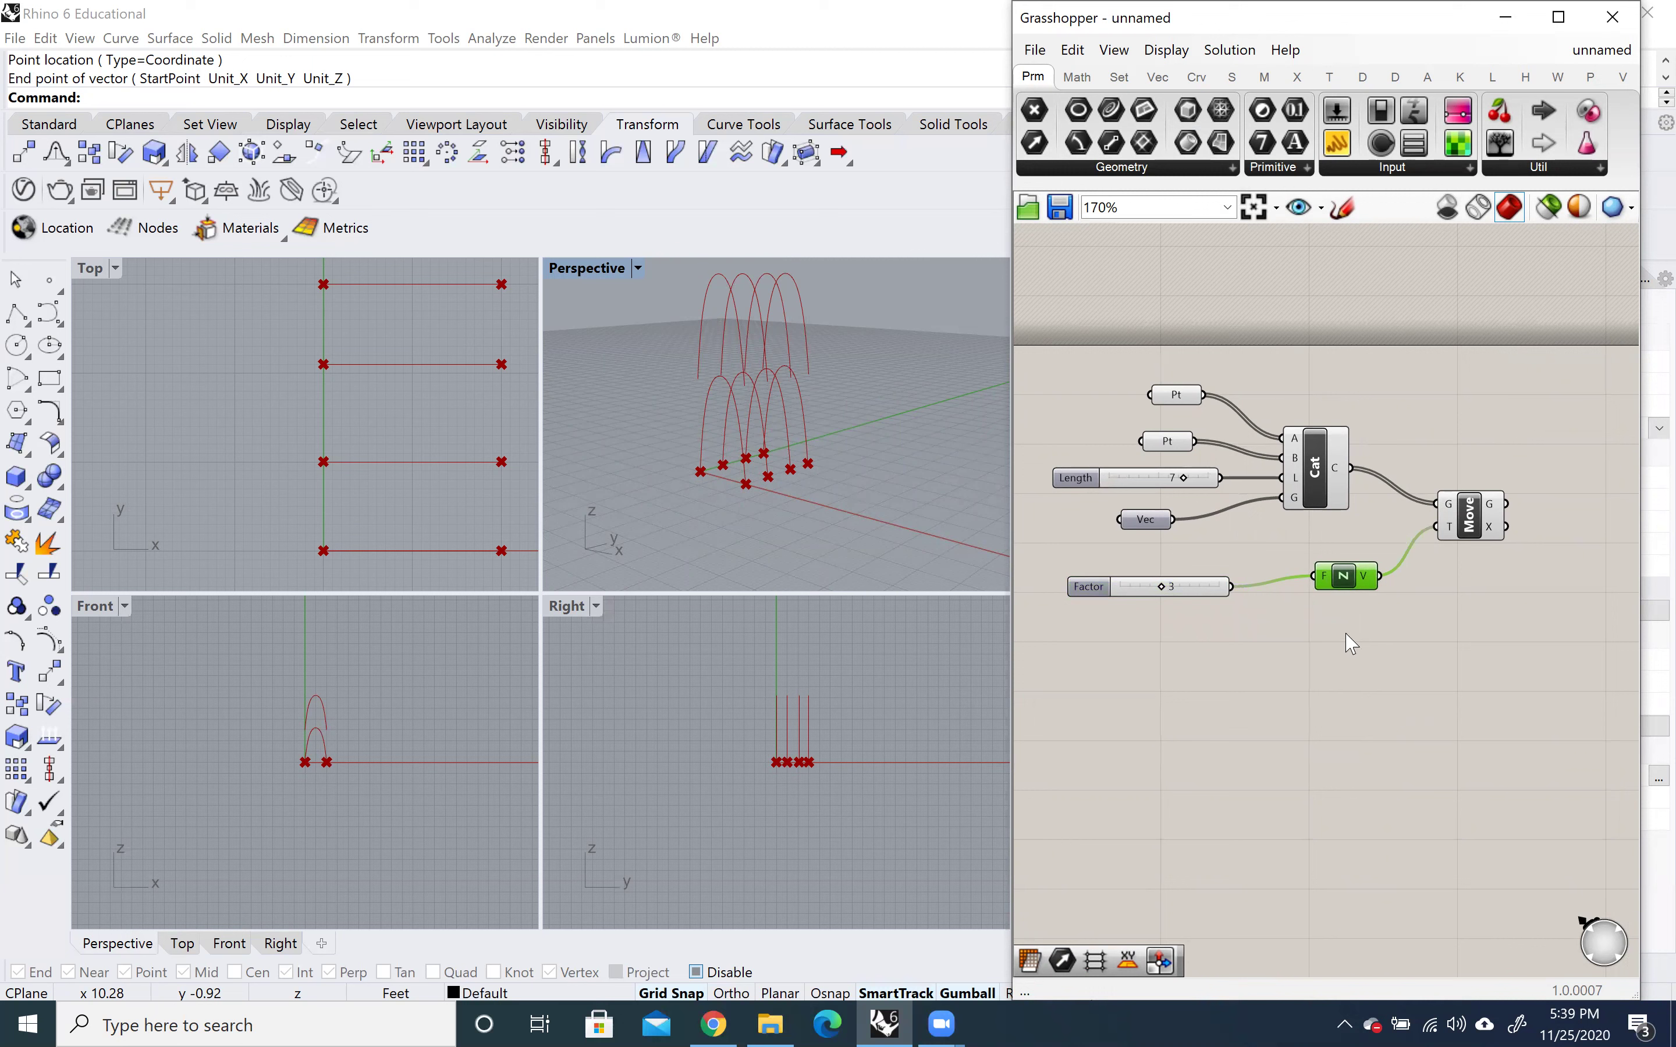
Add a Unit Y vector driven by the Factor slider at 6 and use it as Move's translation T in place of Unit Z.
double_click(1331, 634)
text(y)
key(Return)
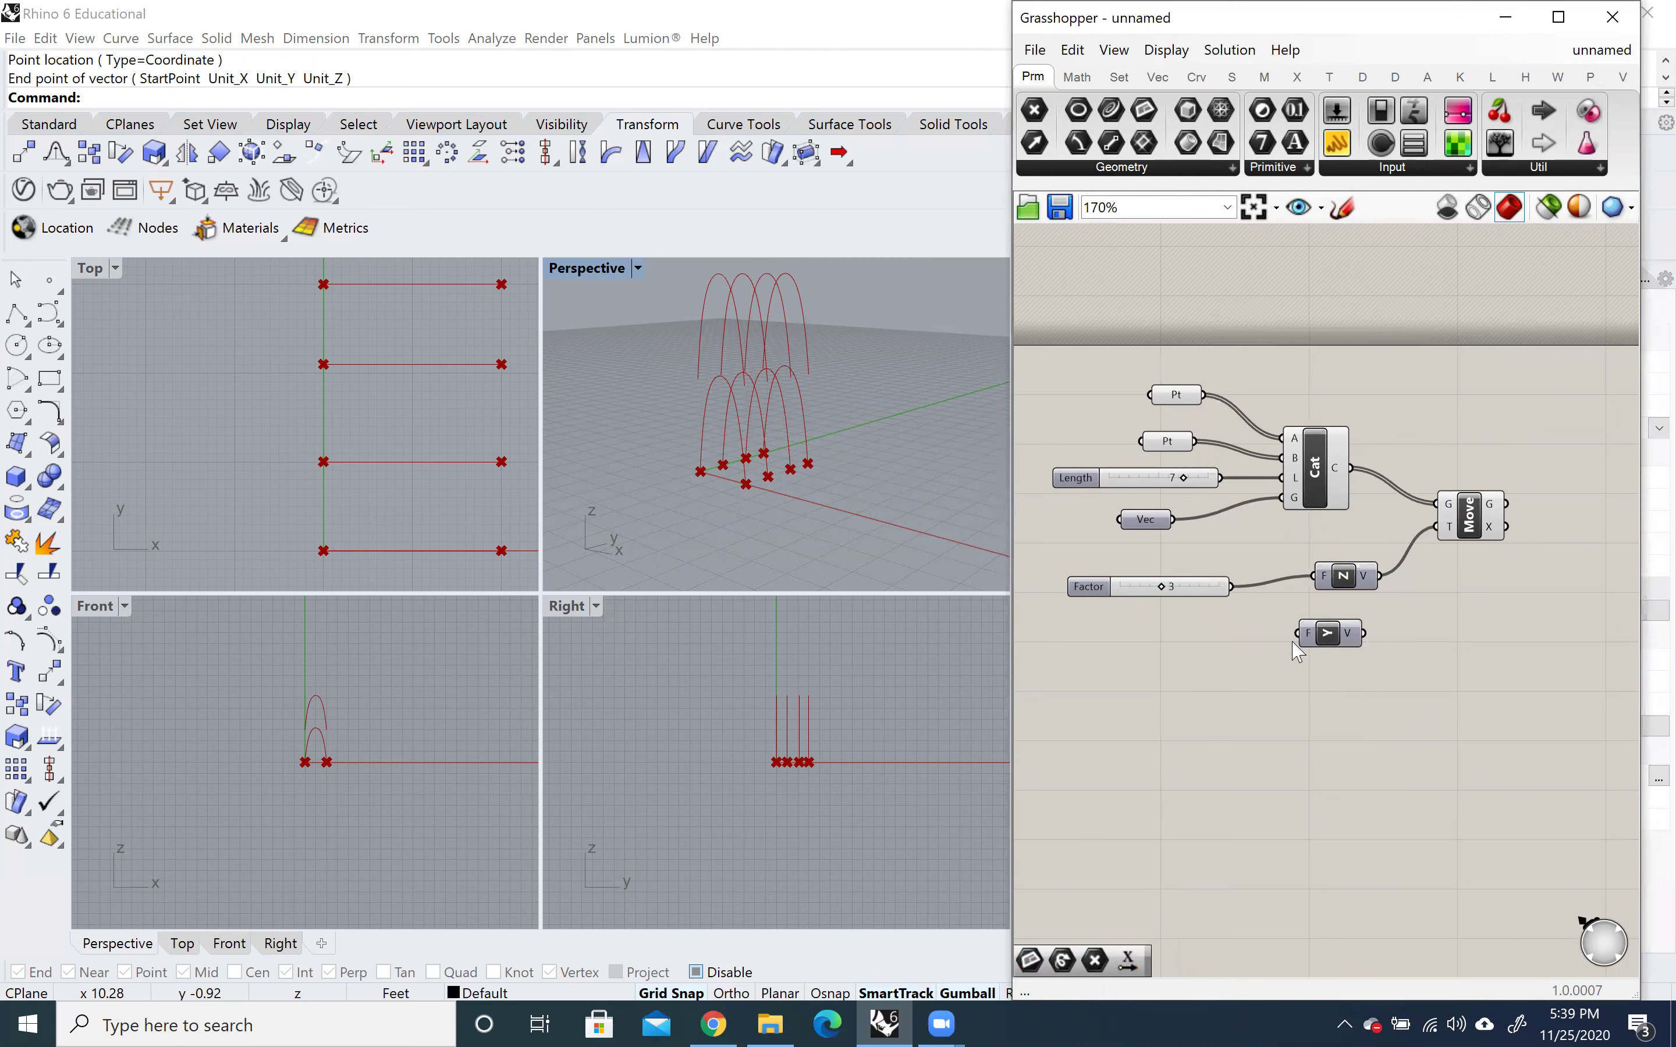
drag(1366, 633, 1437, 527)
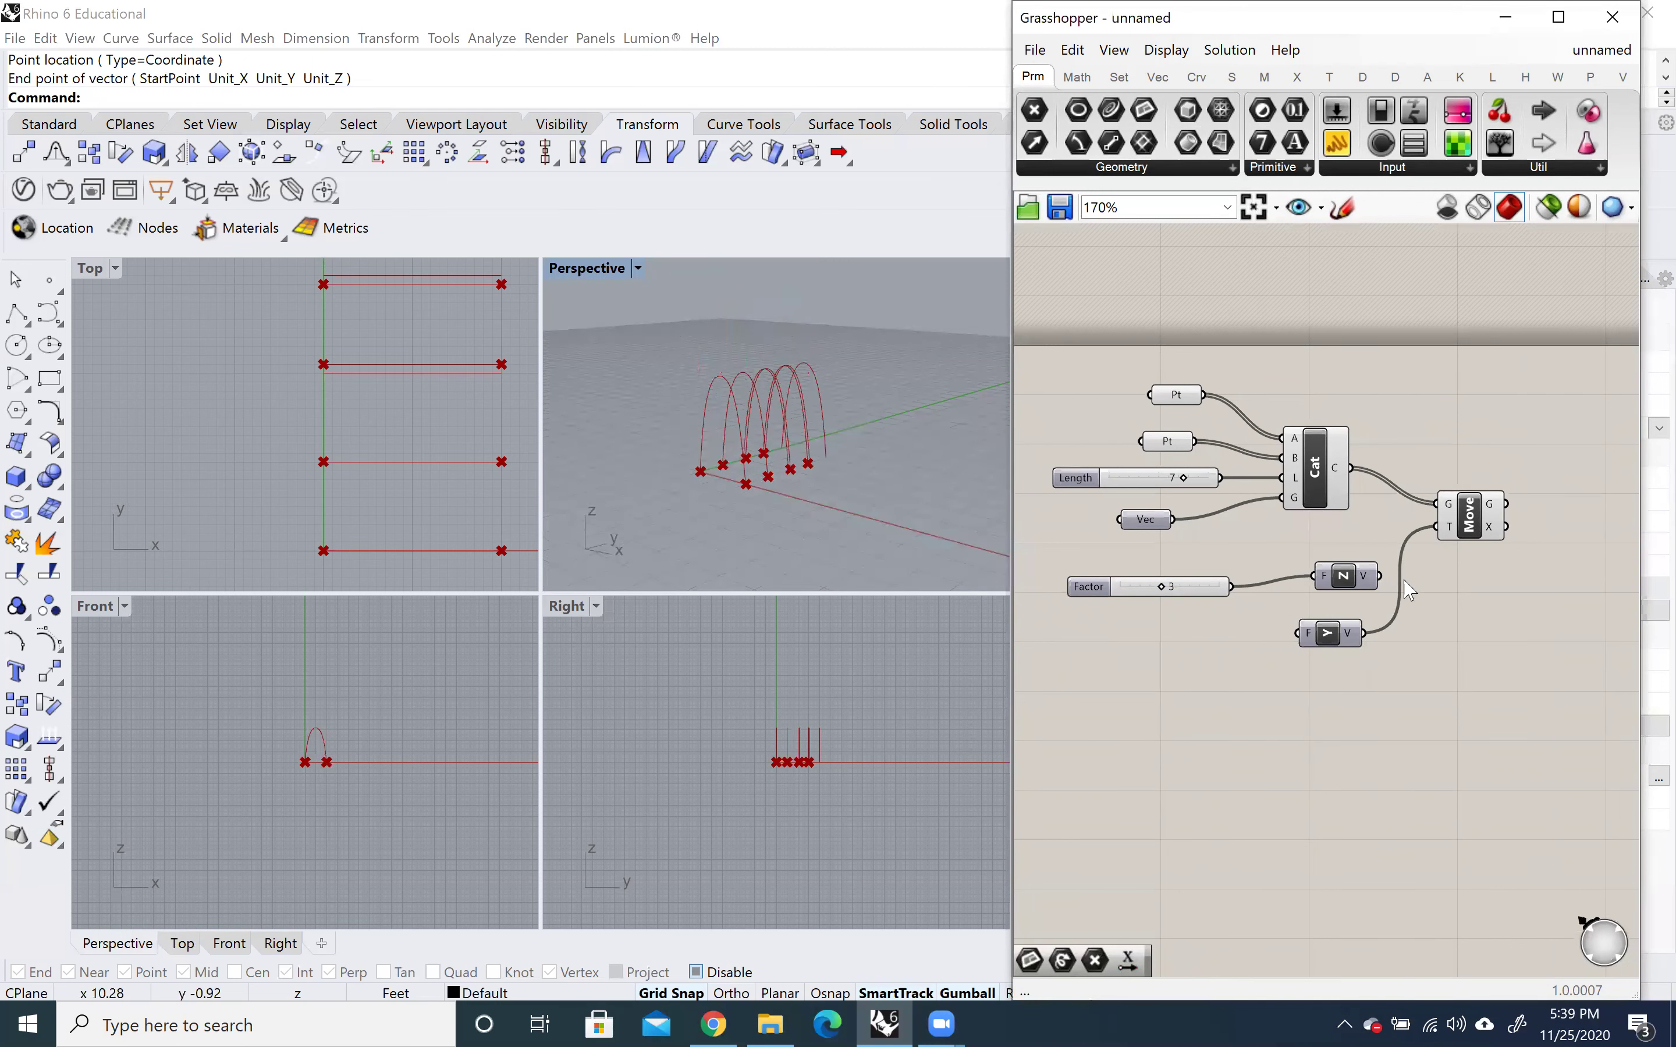
drag(1297, 634, 1182, 585)
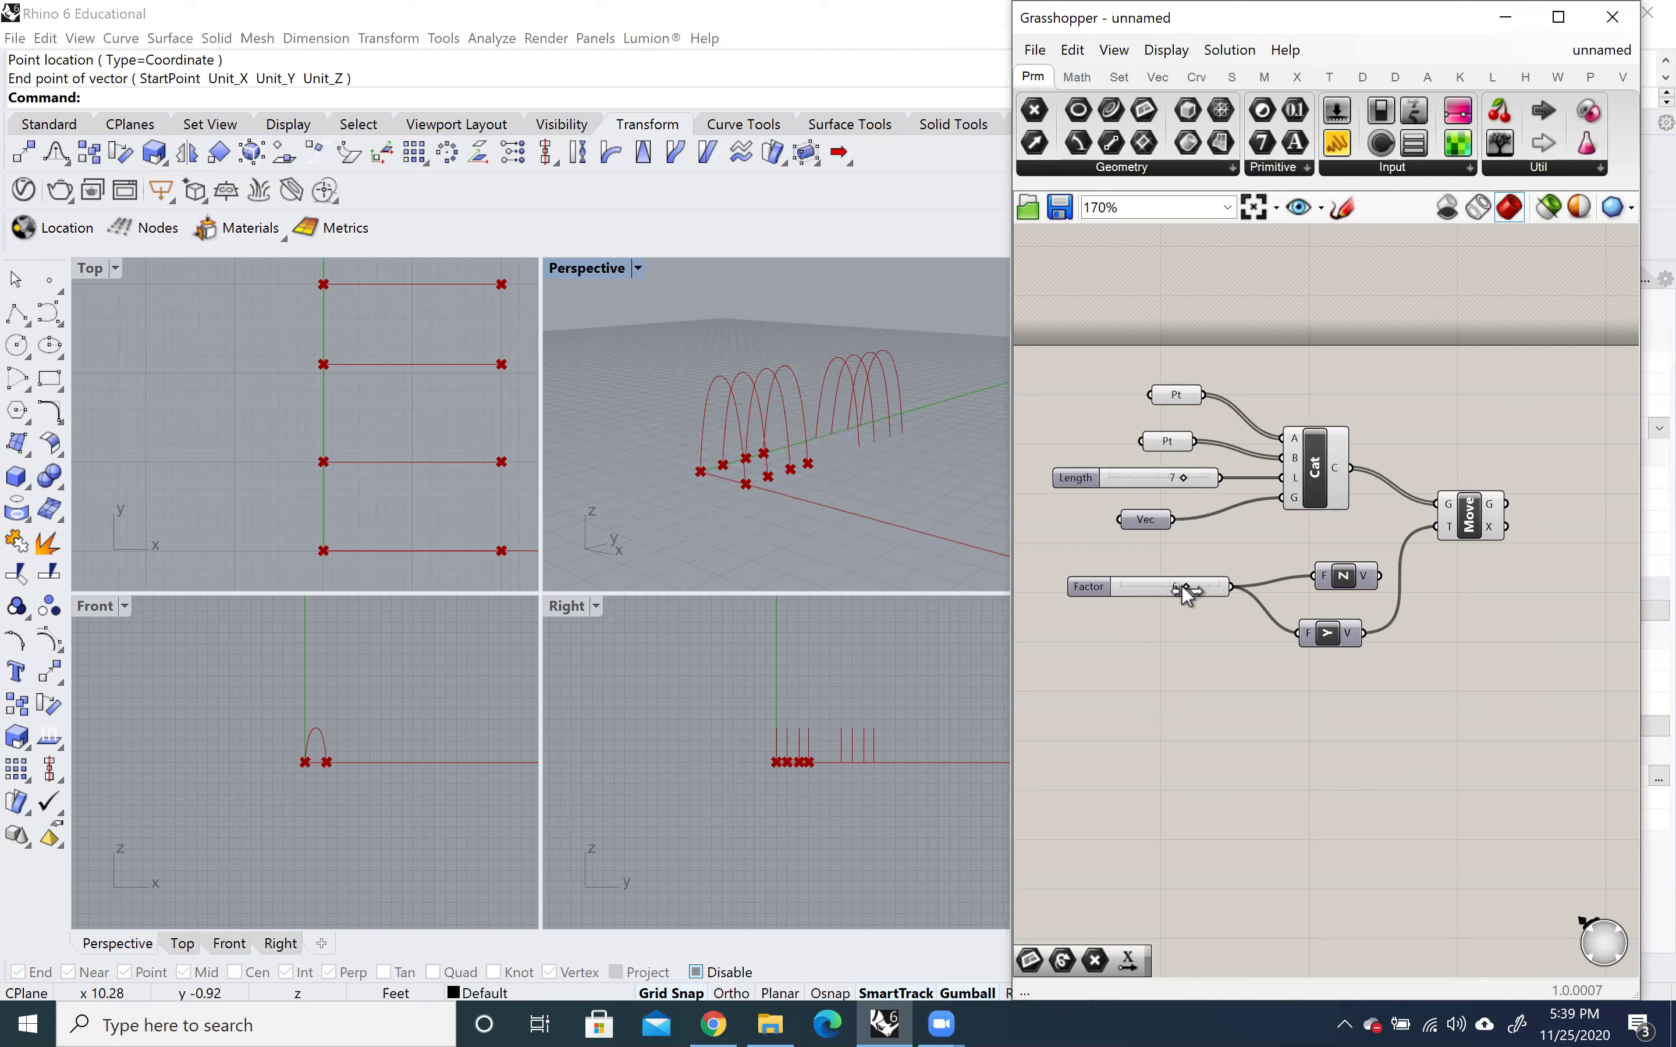
Add a Unit X vector component below the Unit Y component.
double_click(1324, 735)
text(unit x)
key(Return)
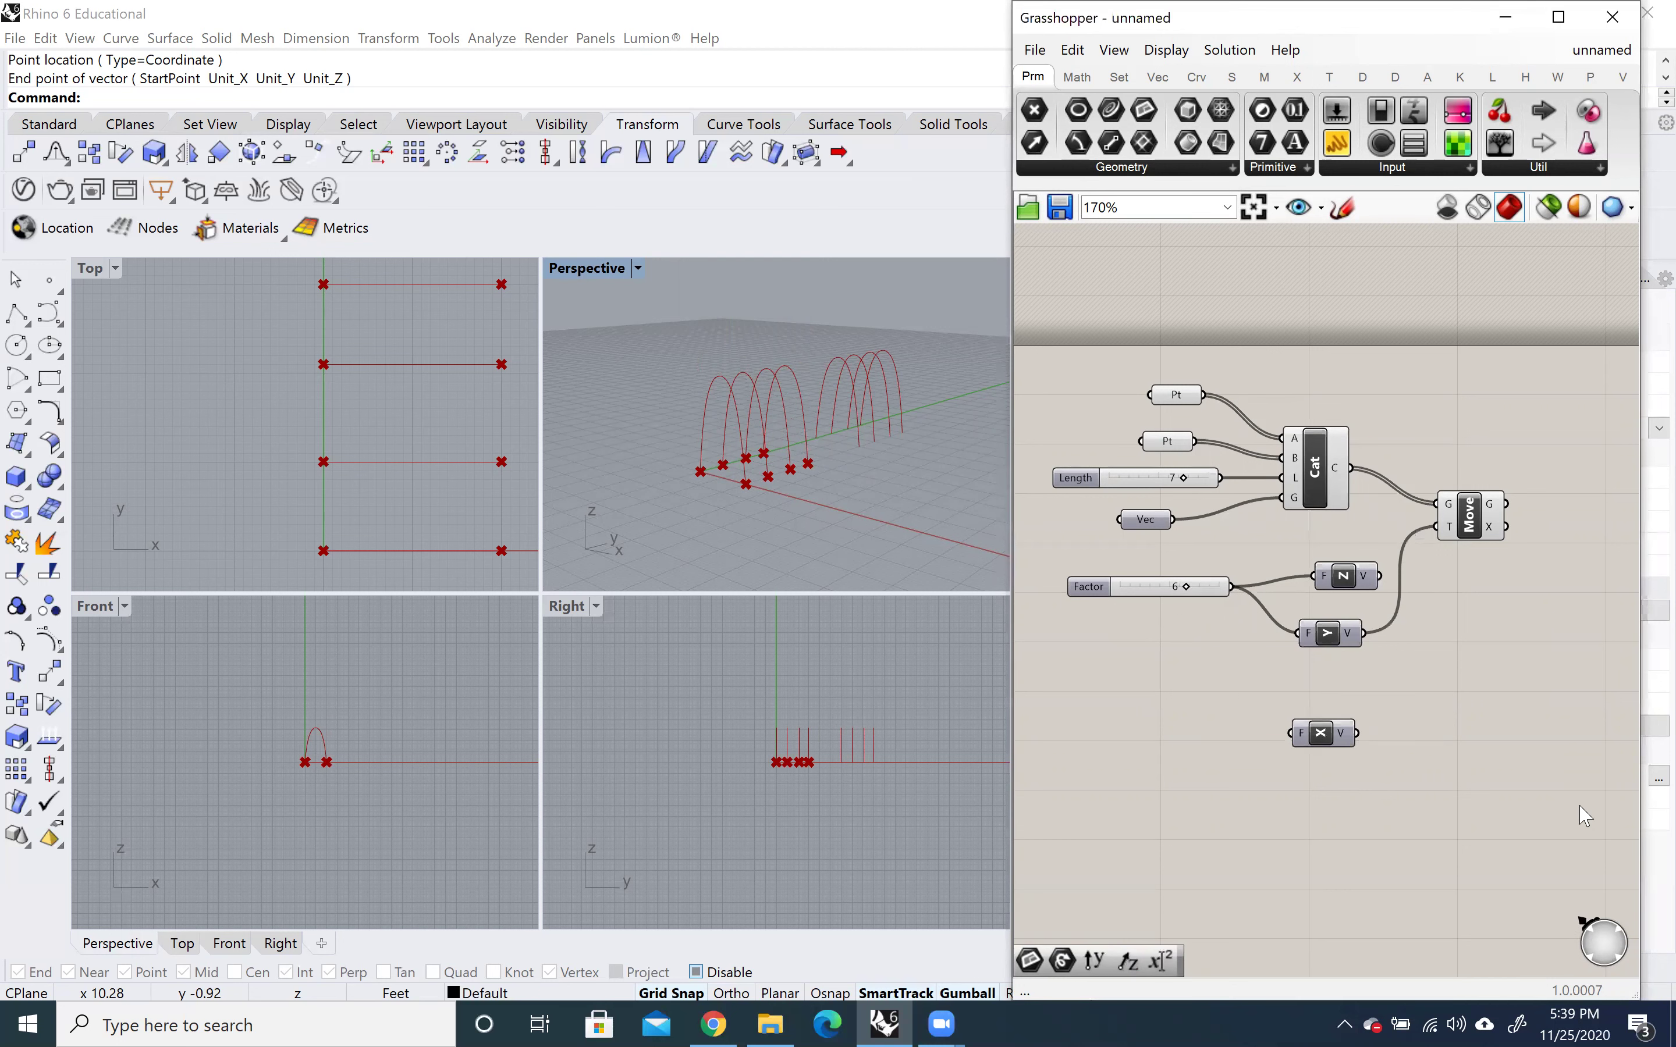
Place the Unit X component beneath Unit Y, drive it with the Factor slider, and use it as Move's translation T.
drag(1334, 749, 1346, 691)
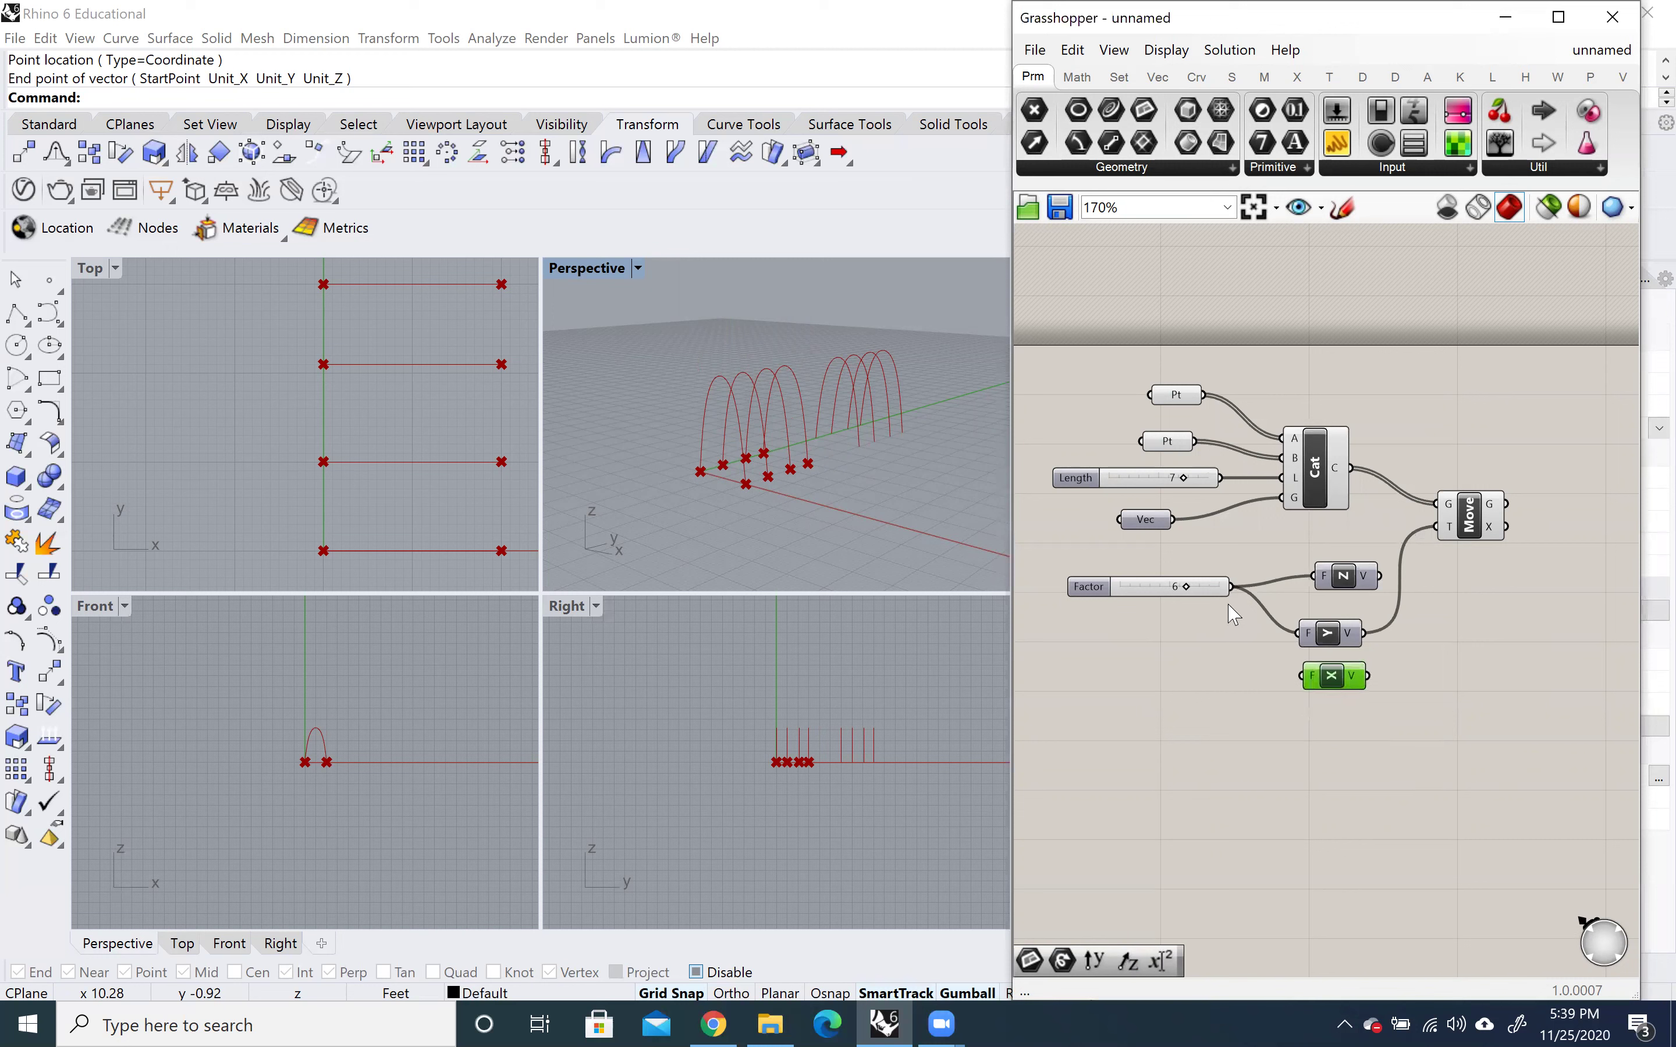
drag(1231, 586, 1437, 527)
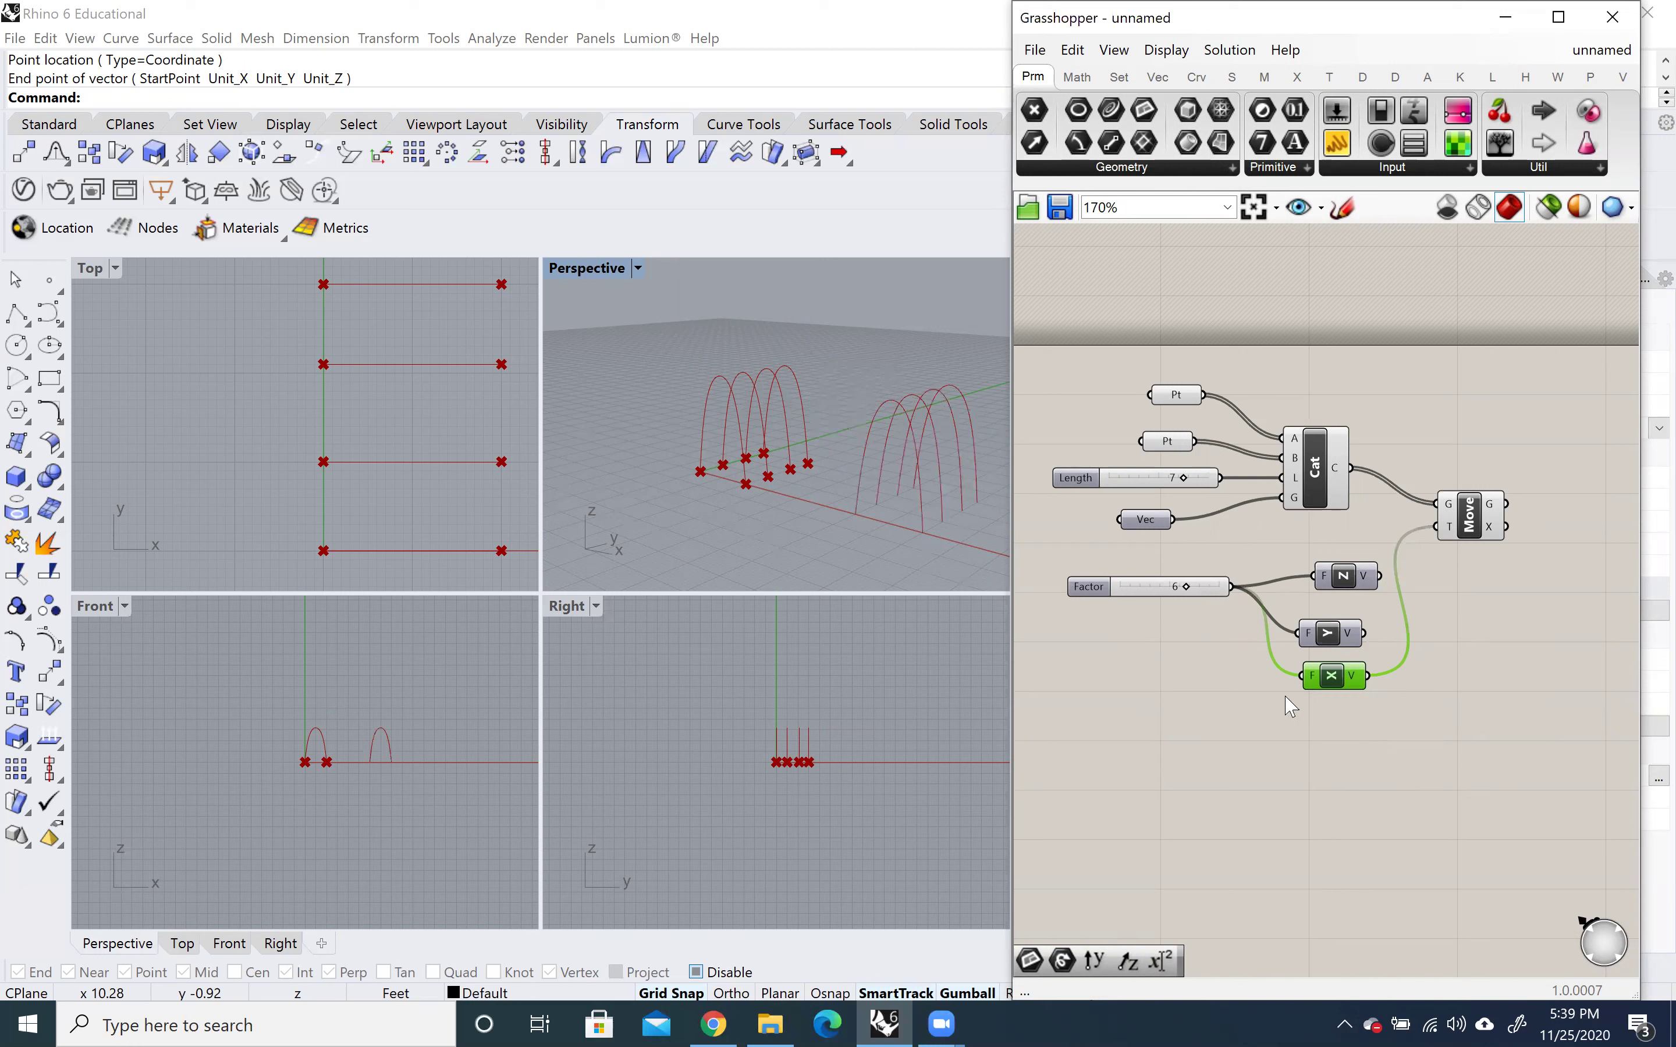
Set the Factor slider to 2 and the catenary's Length slider to 5.
drag(1186, 587, 1155, 587)
mouse_move(1183, 477)
mouse_down()
mouse_move(1152, 487)
mouse_move(1204, 487)
mouse_move(1169, 485)
mouse_up()
right_drag(916, 550, 827, 557)
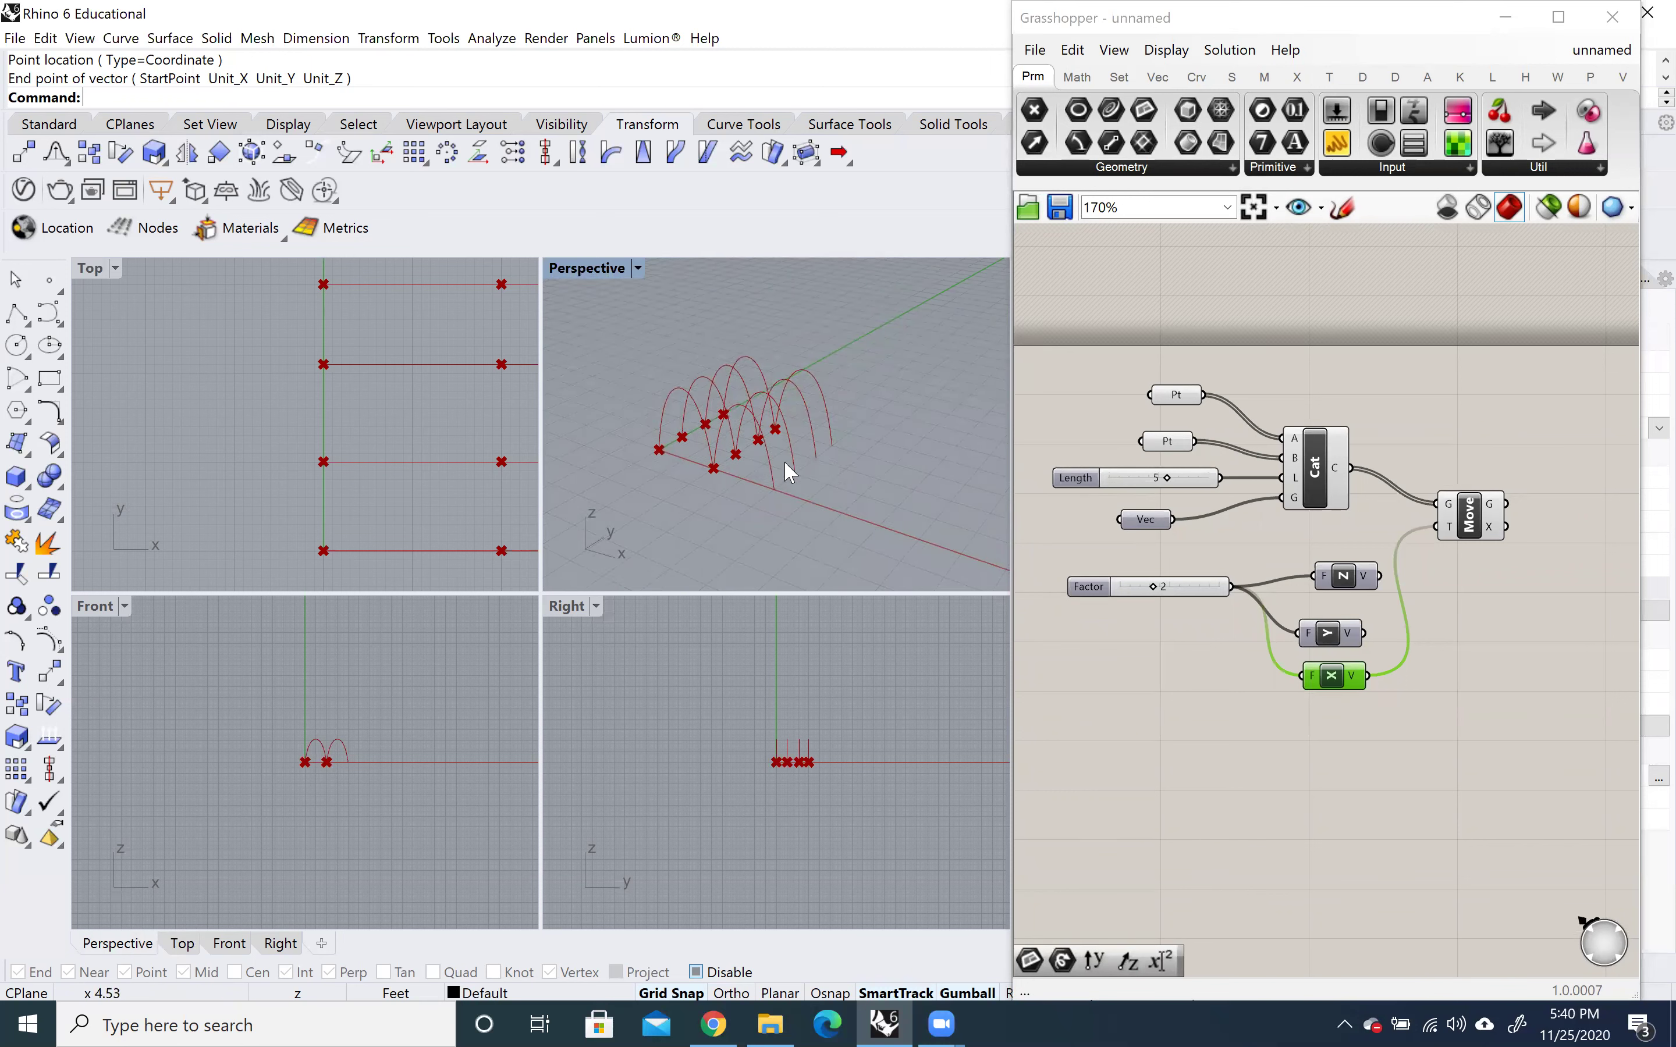
scroll(658, 450, up, 3)
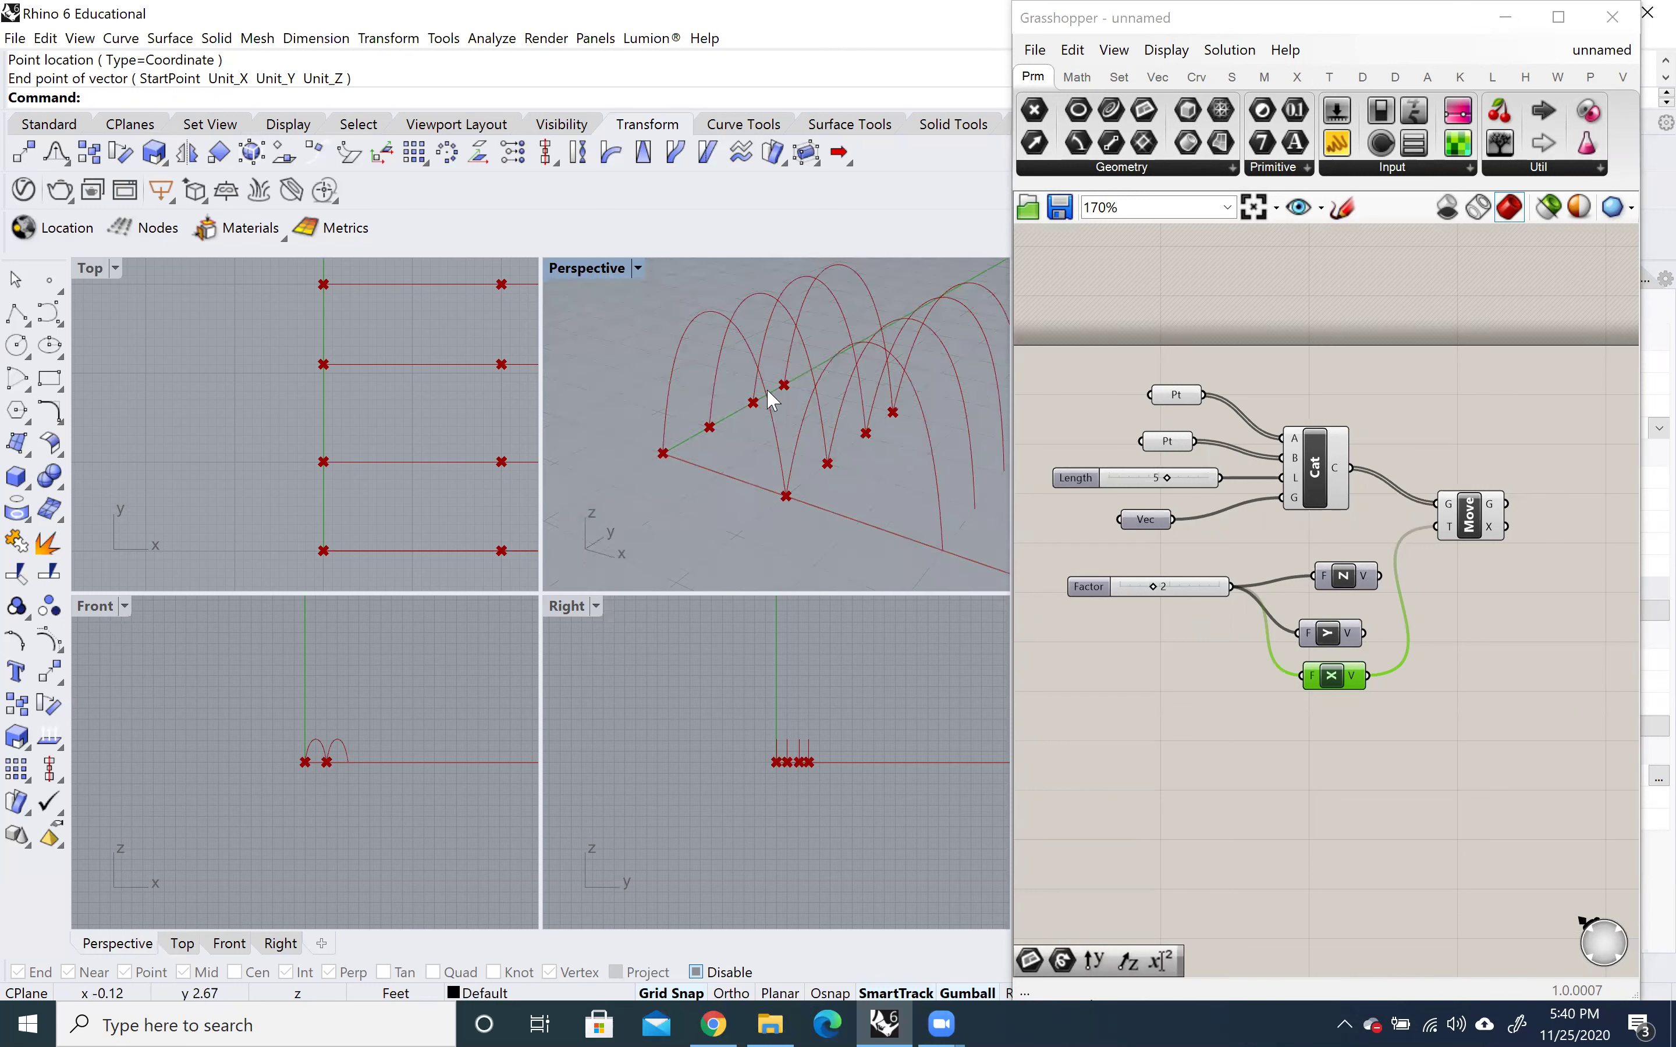
scroll(758, 484, down, 3)
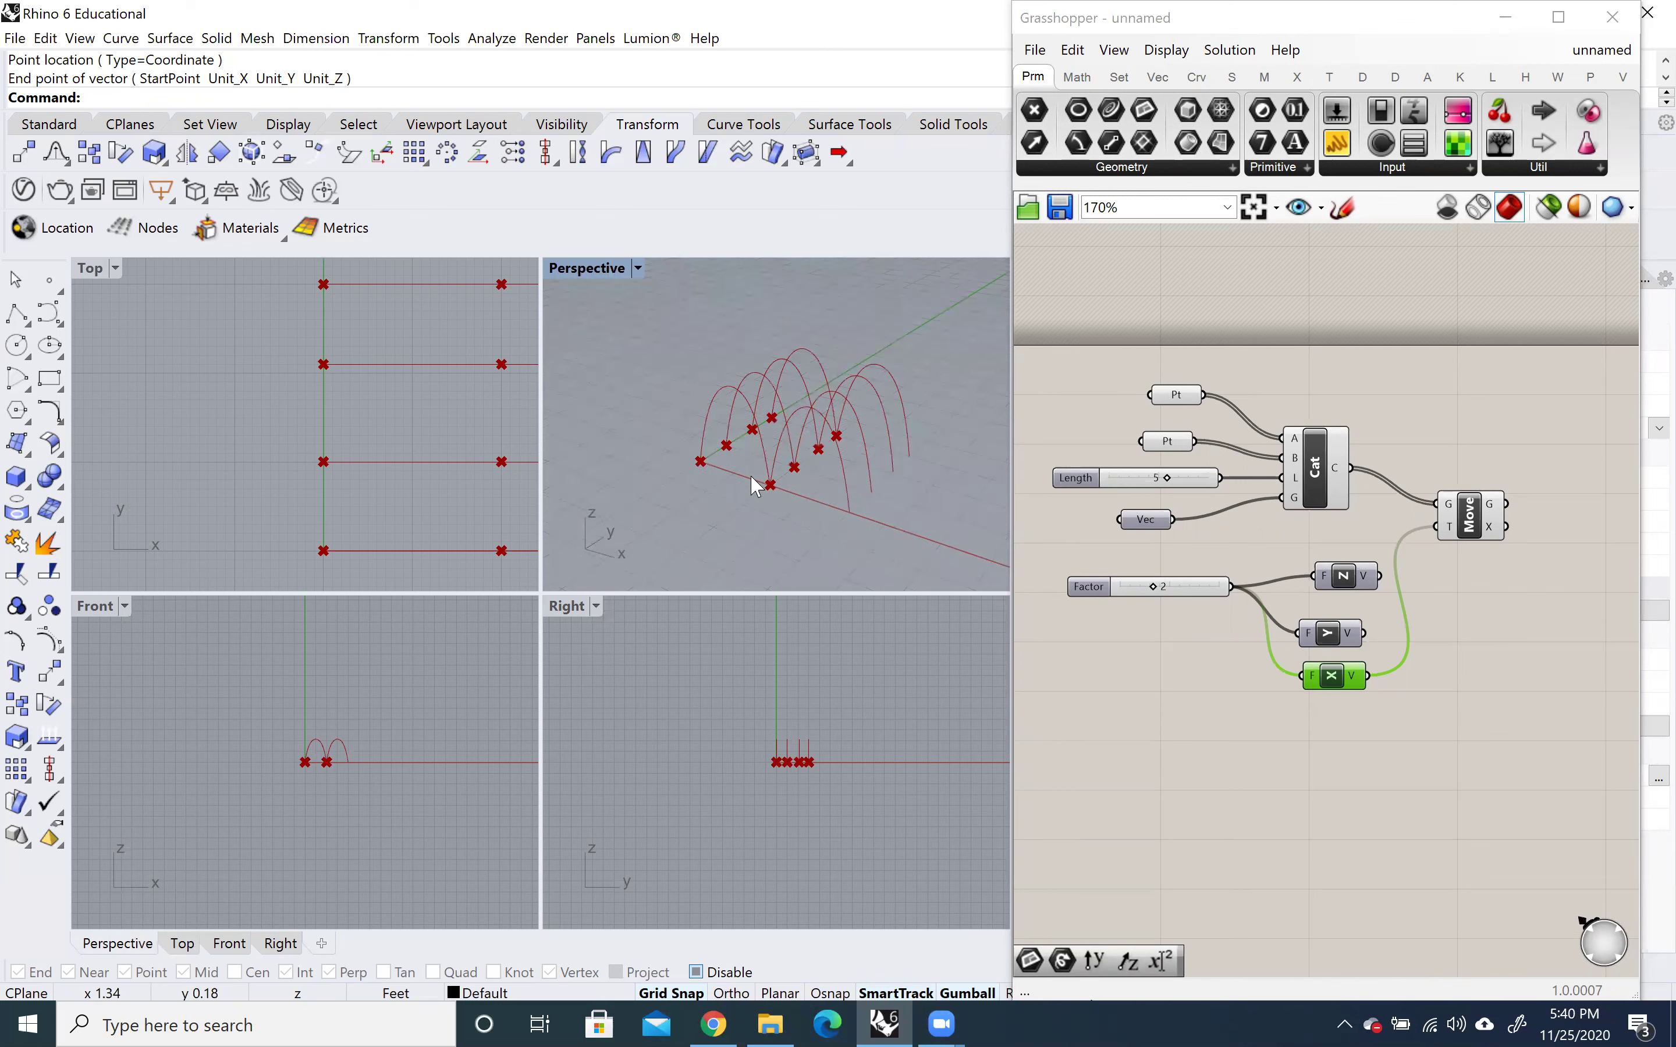
mouse_move(802, 550)
right_down()
mouse_move(785, 516)
mouse_move(857, 497)
mouse_move(807, 534)
mouse_move(831, 537)
mouse_move(744, 546)
mouse_move(793, 535)
right_up()
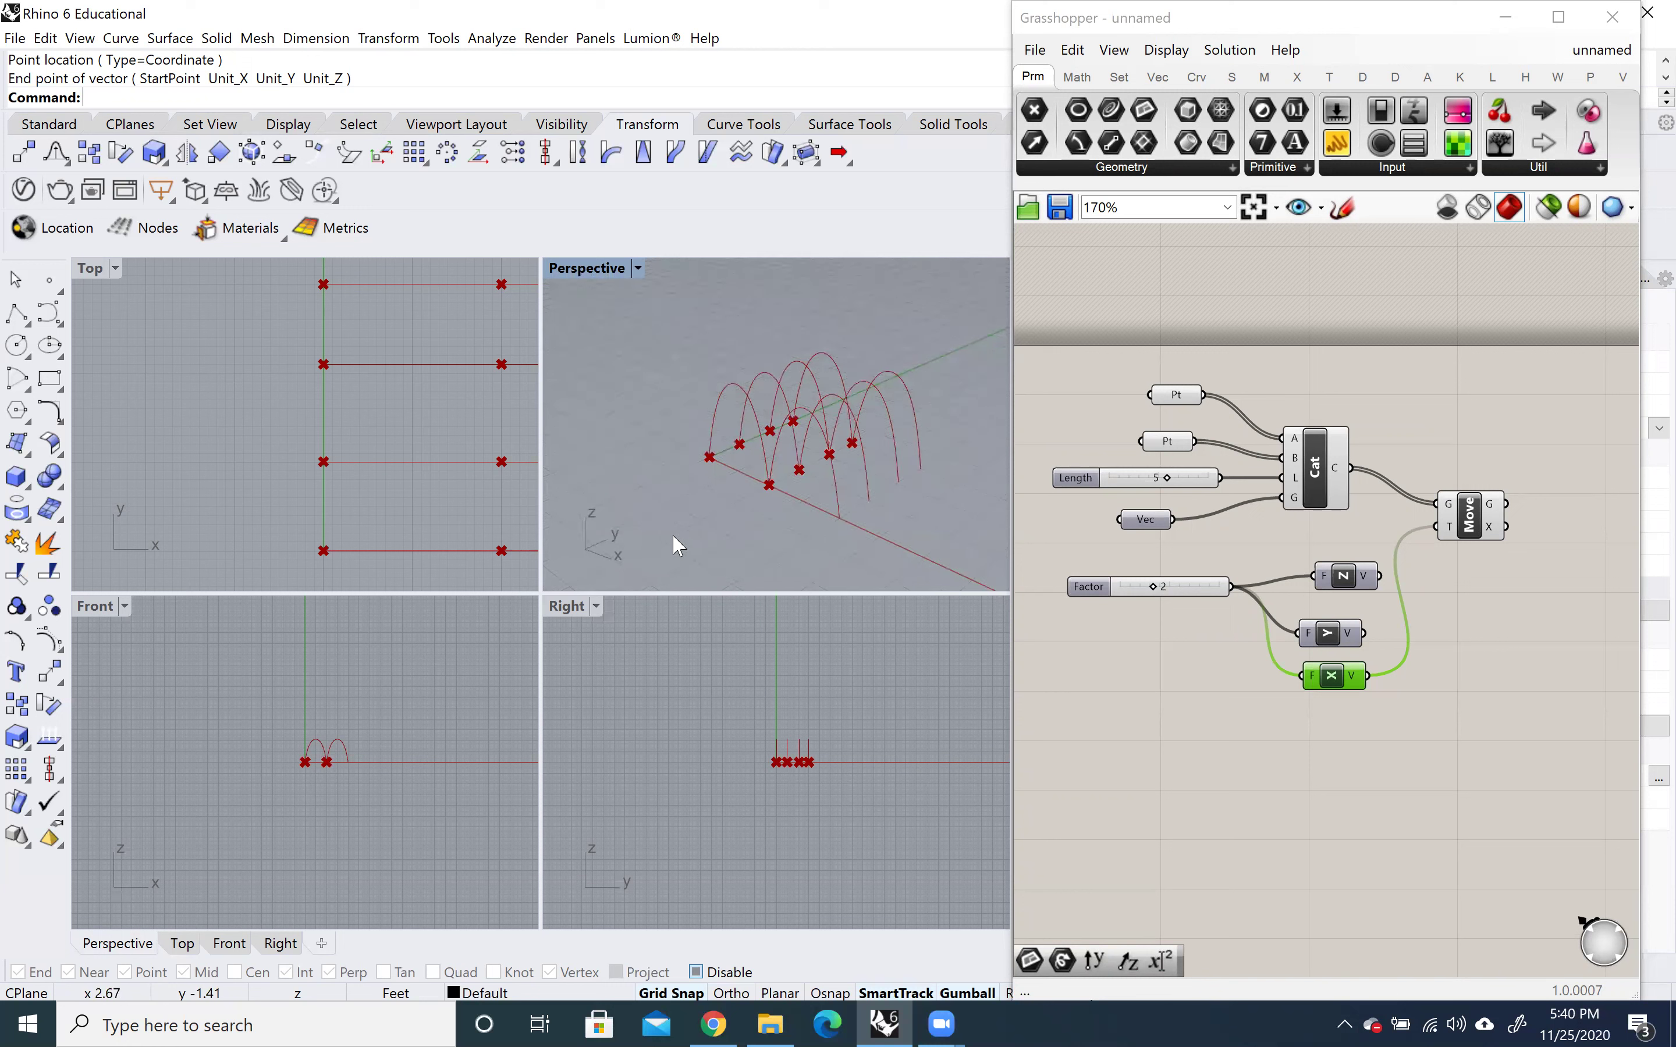
right_drag(796, 542, 969, 524)
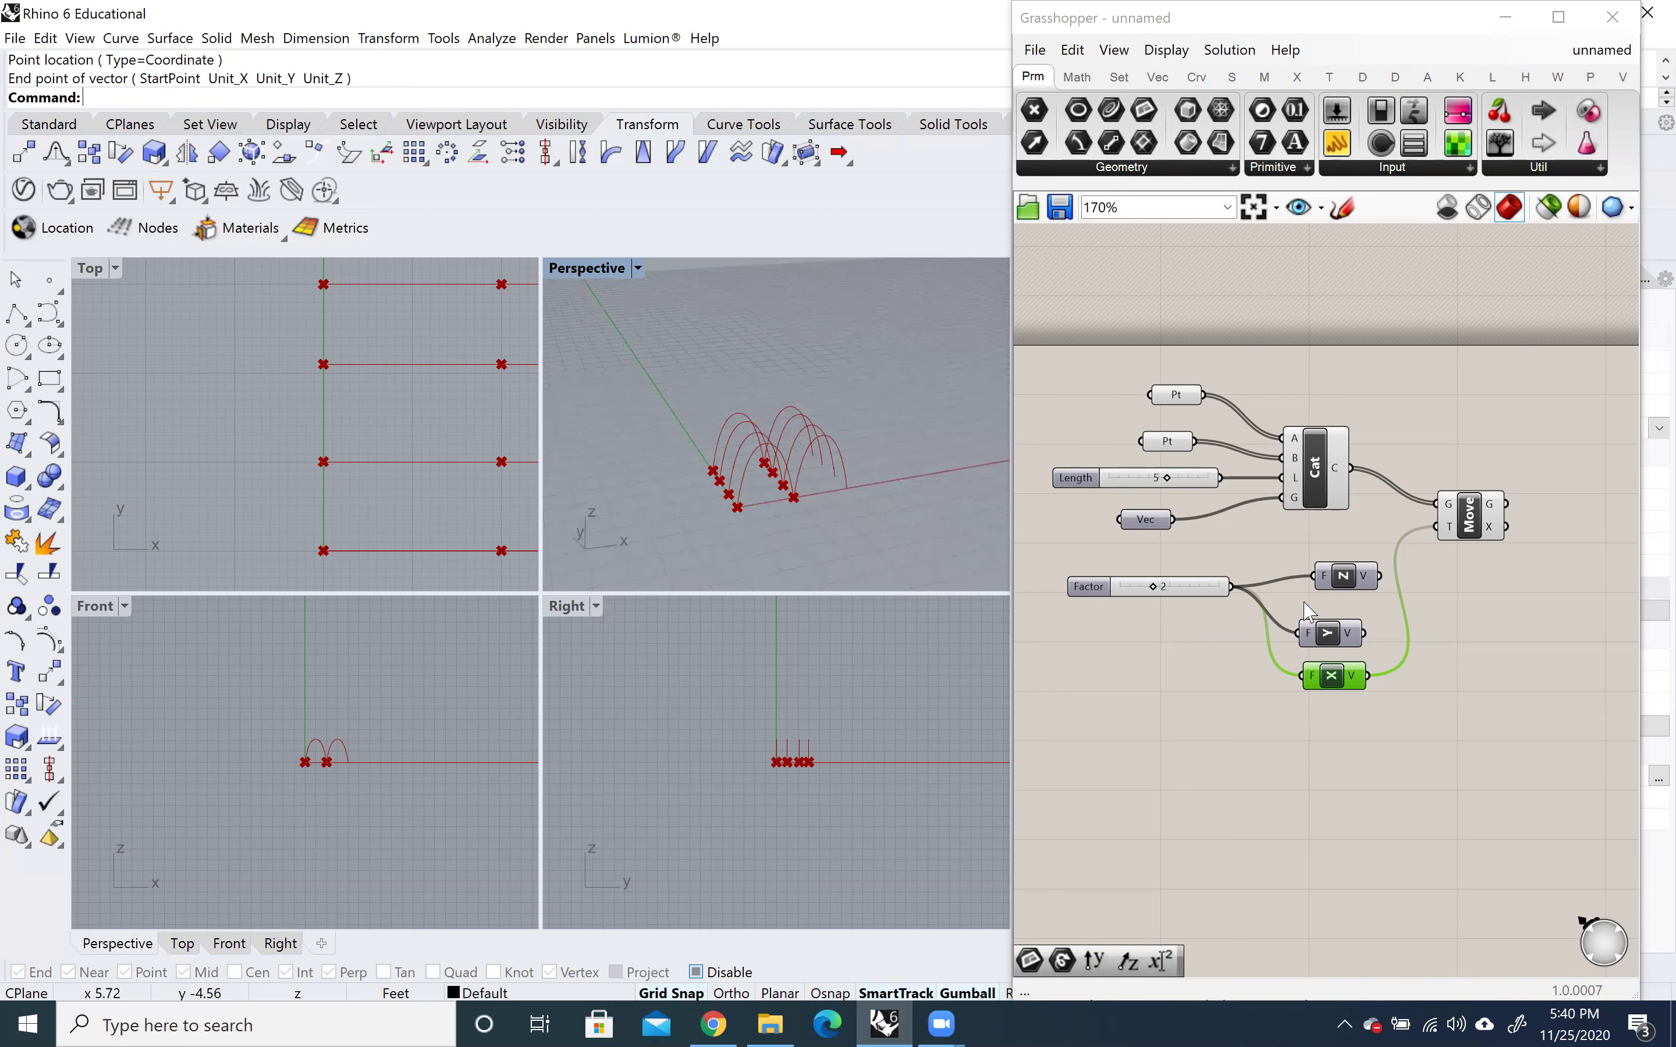
Add a Rectangular Array component below the unit vector components.
scroll(1208, 831, down, 2)
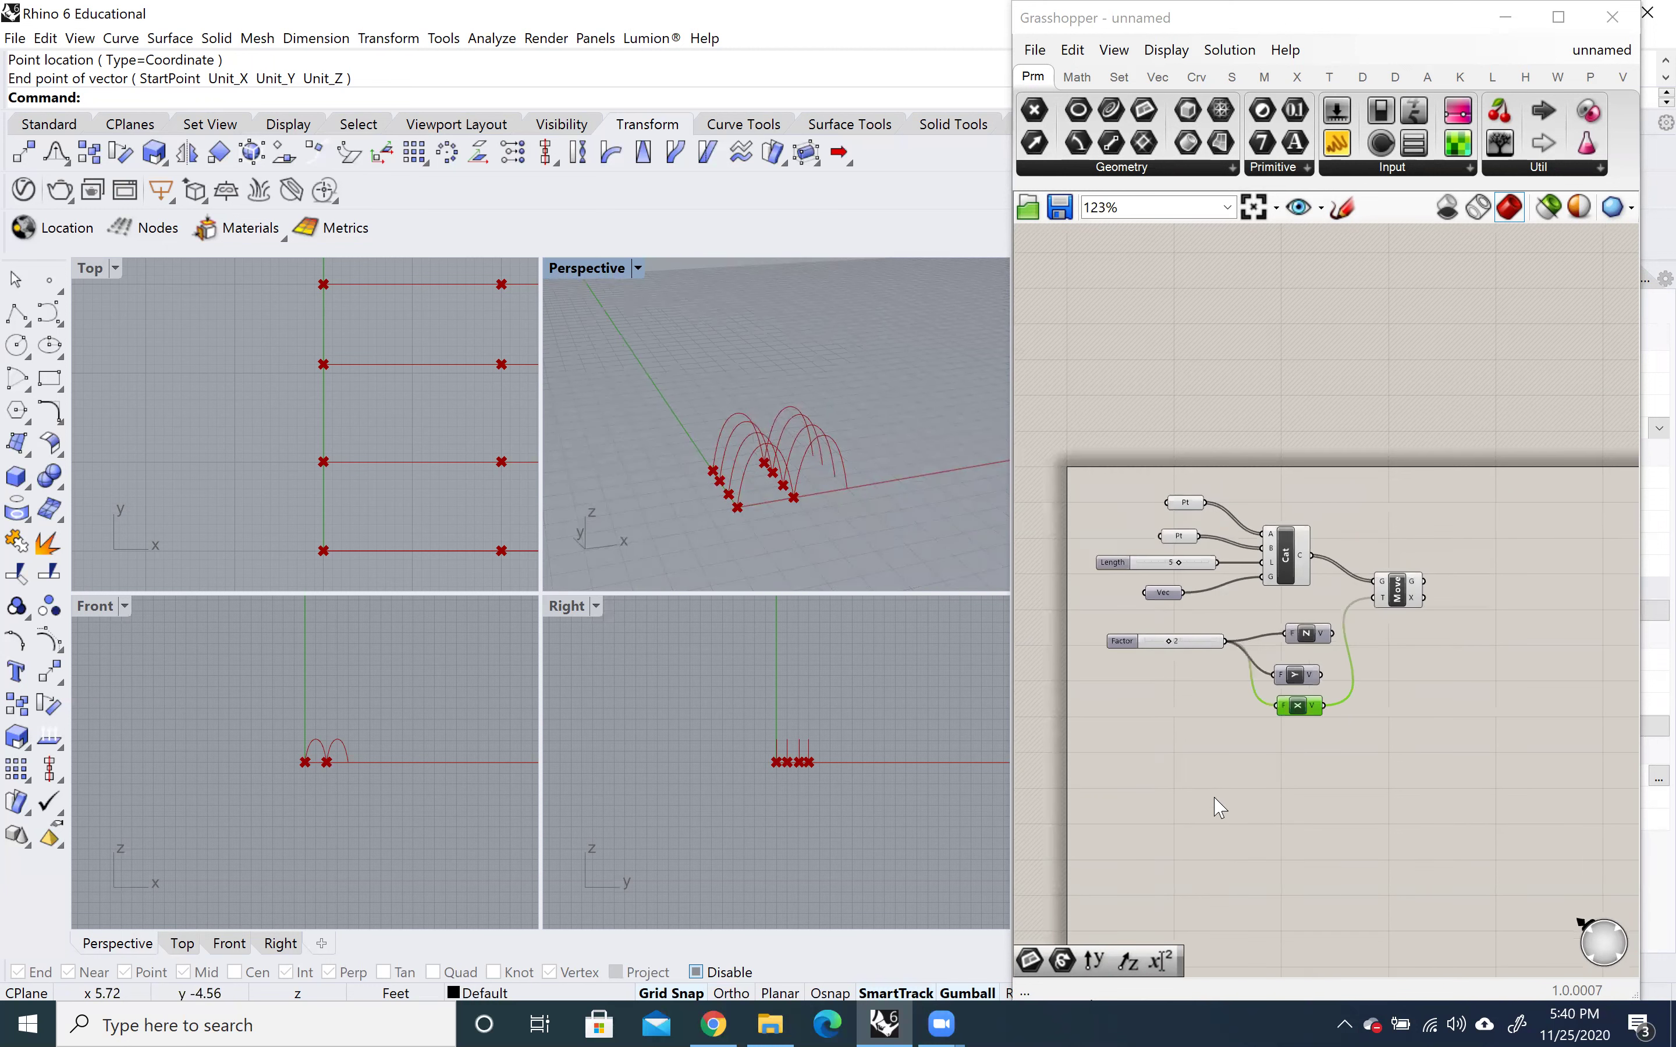
right_drag(1276, 825, 1250, 727)
double_click(1253, 820)
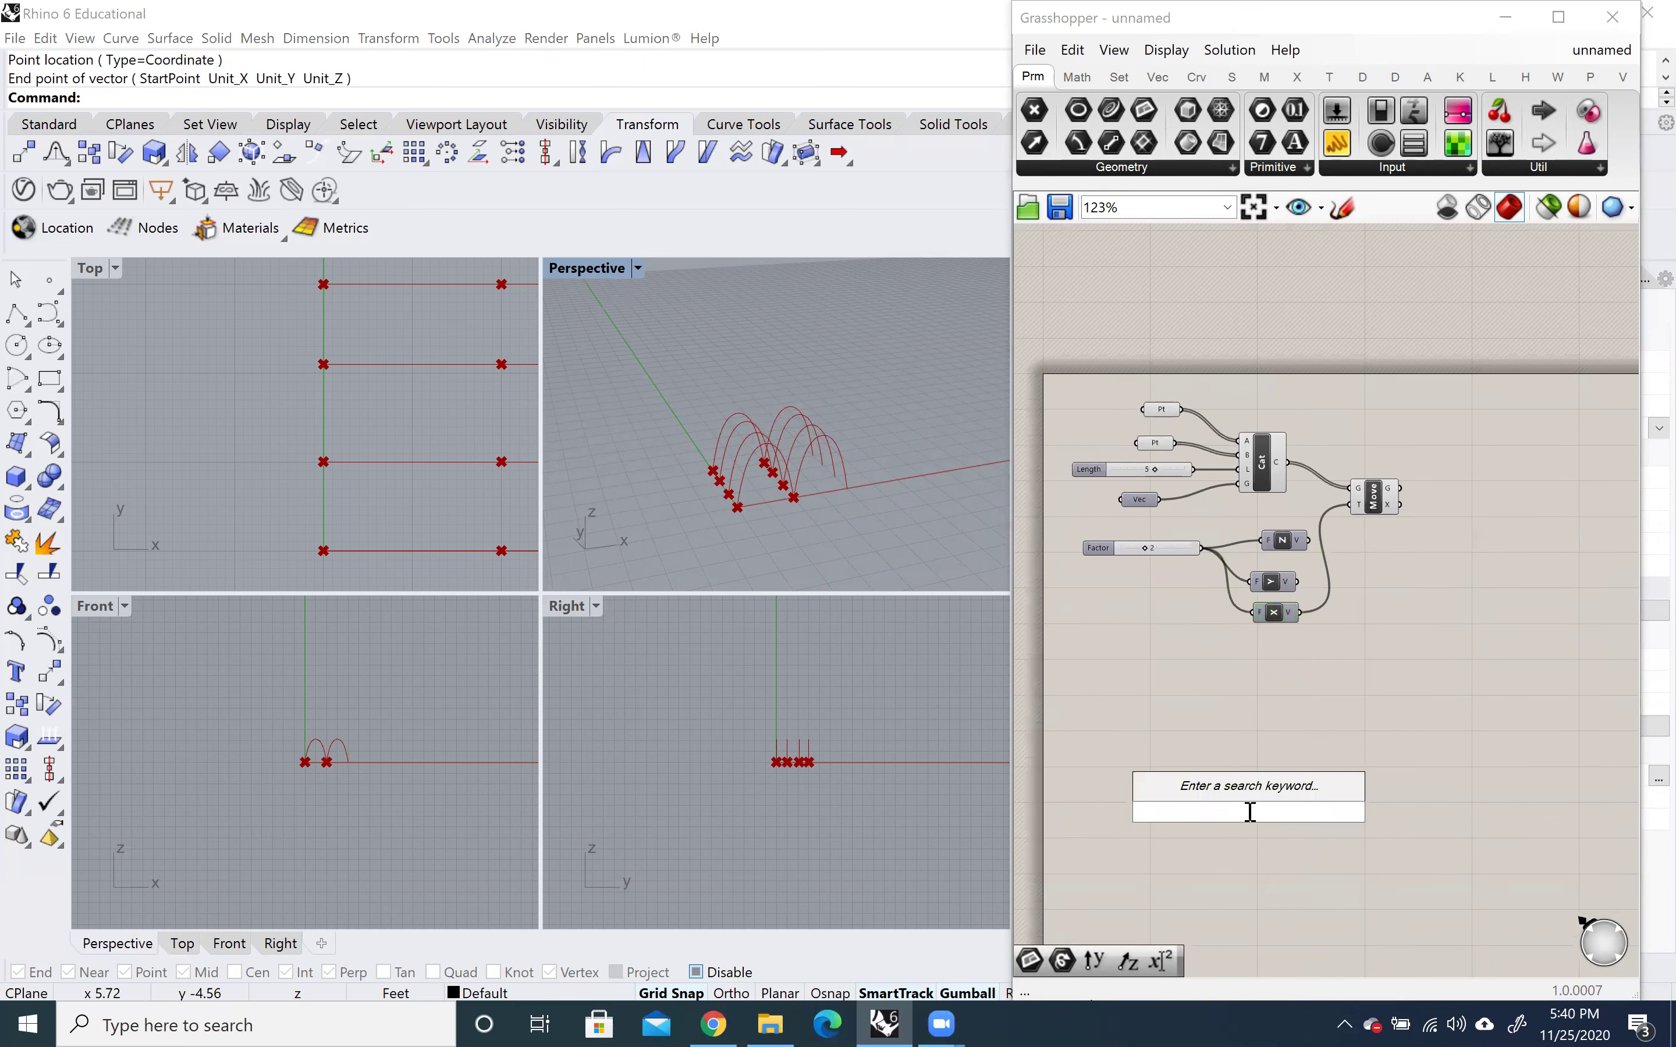
text(arra)
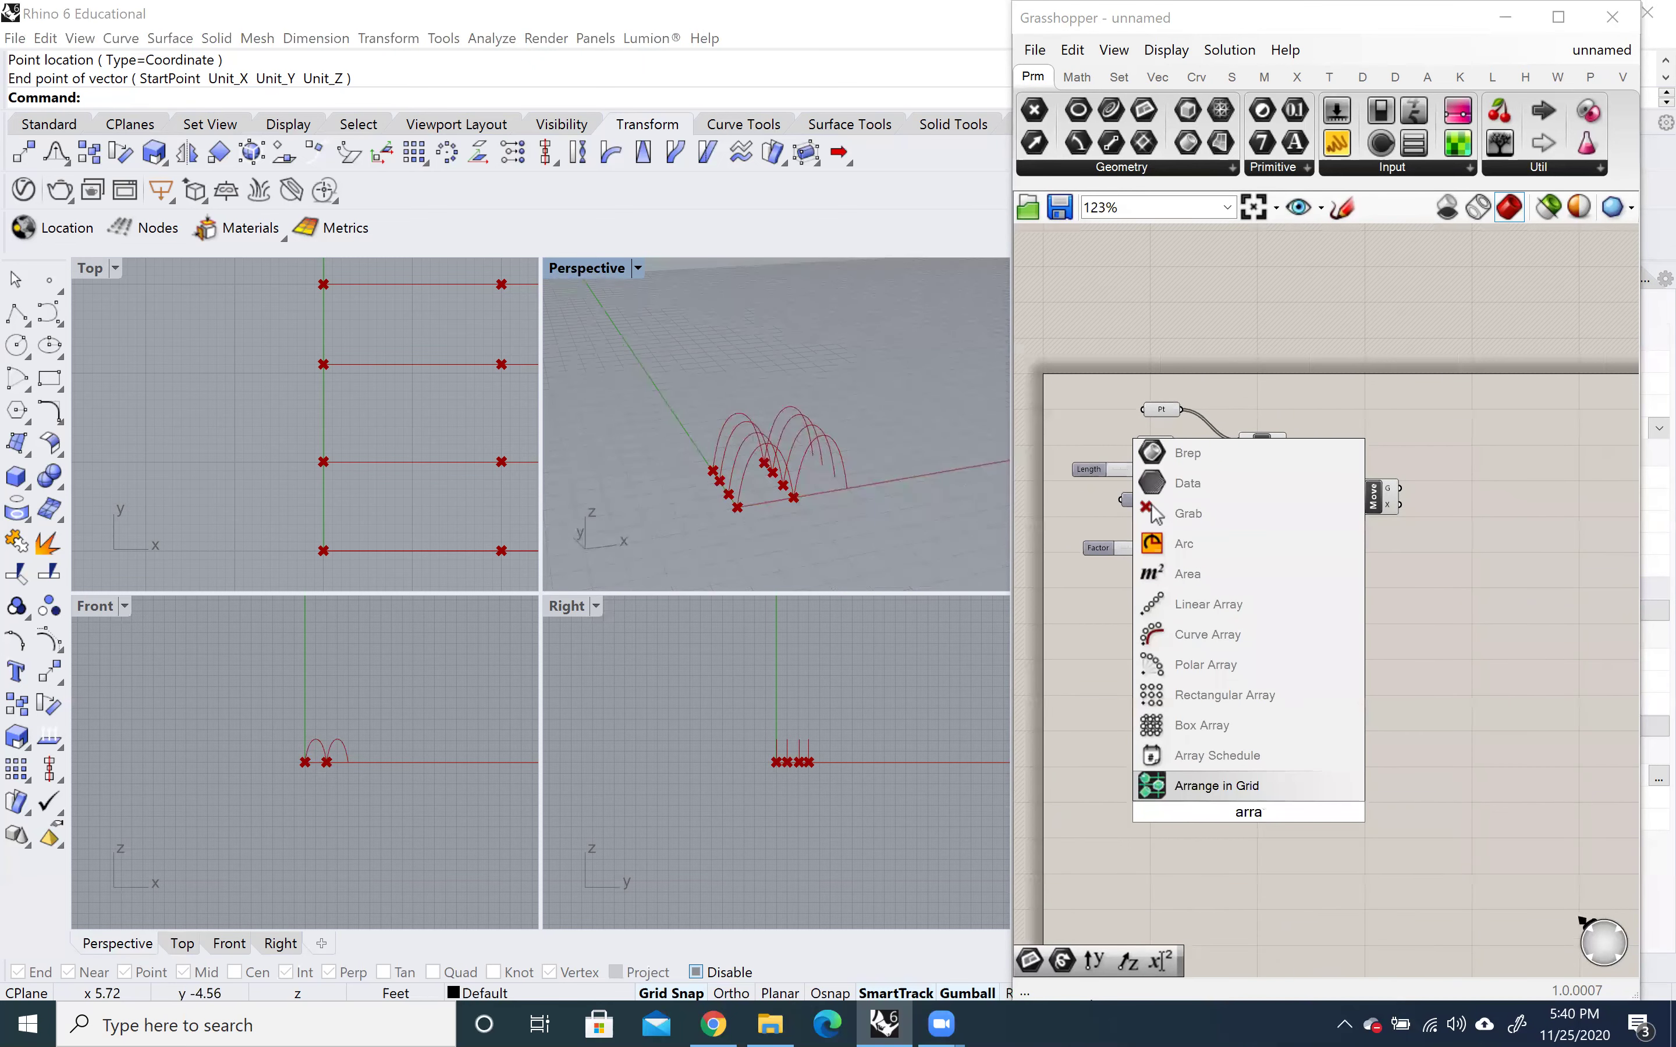
key(Up)
key(Up)
key(Up)
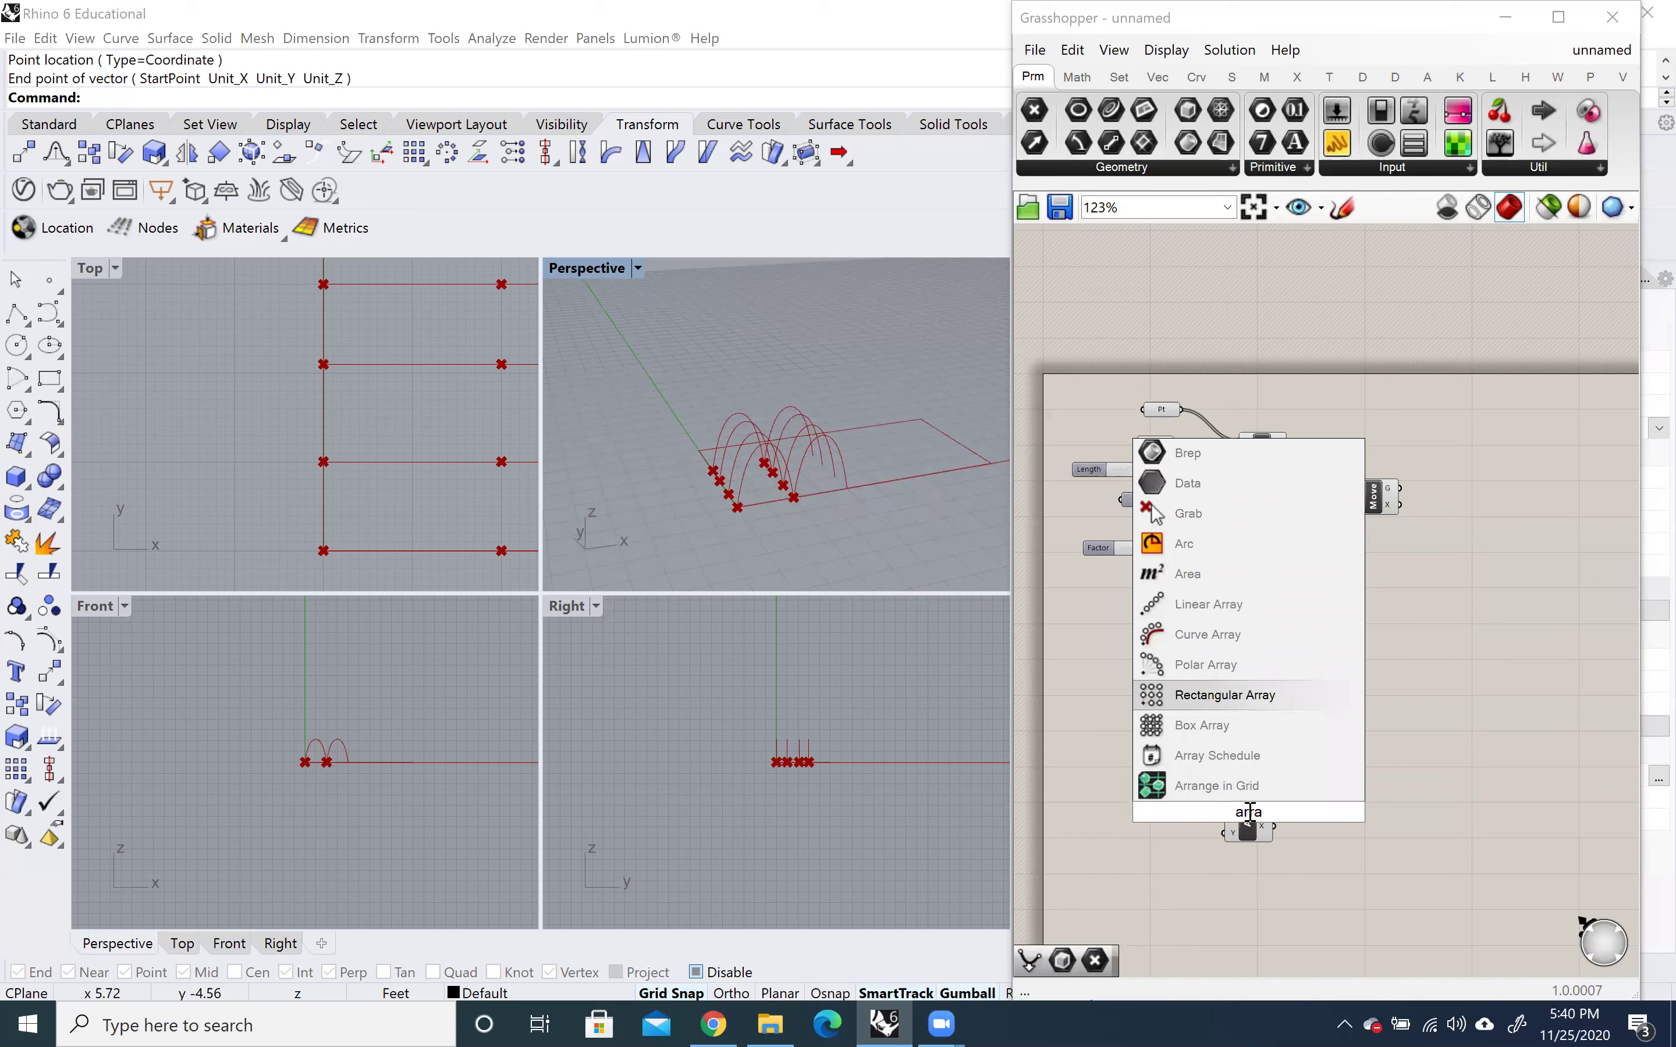
key(Return)
drag(1252, 820, 1276, 734)
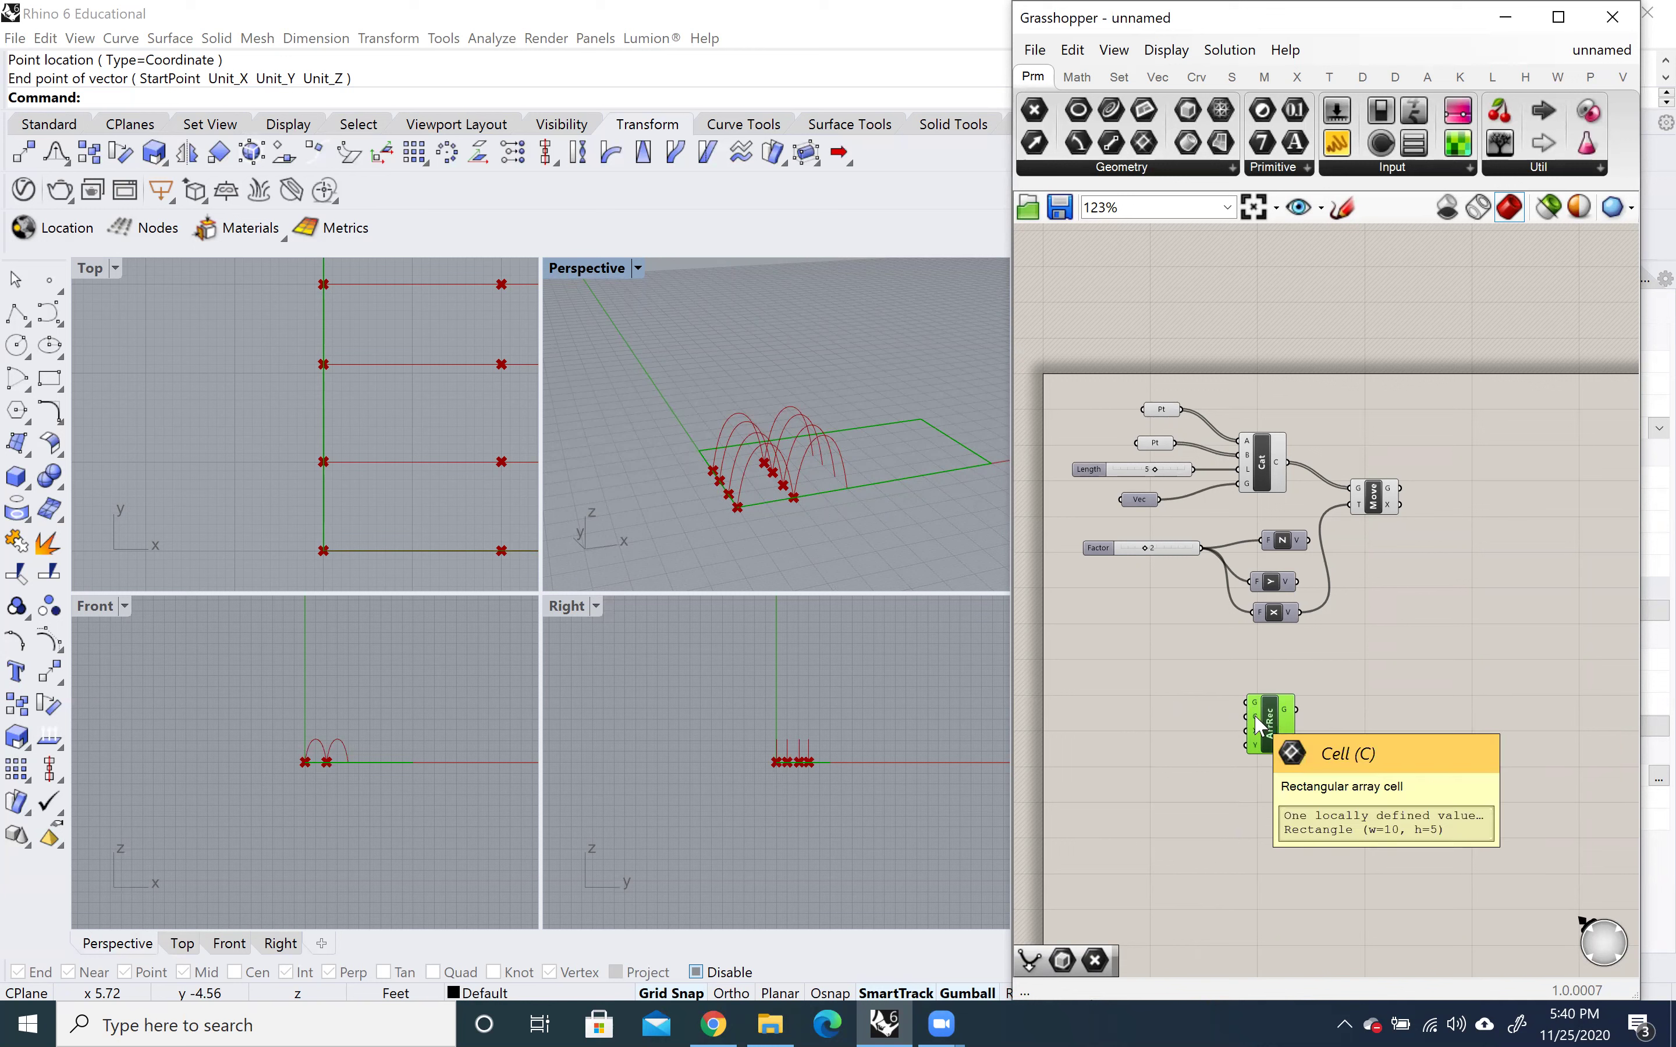
Duplicate the Length slider and place the copy beside the Rectangular Array component.
click(1129, 470)
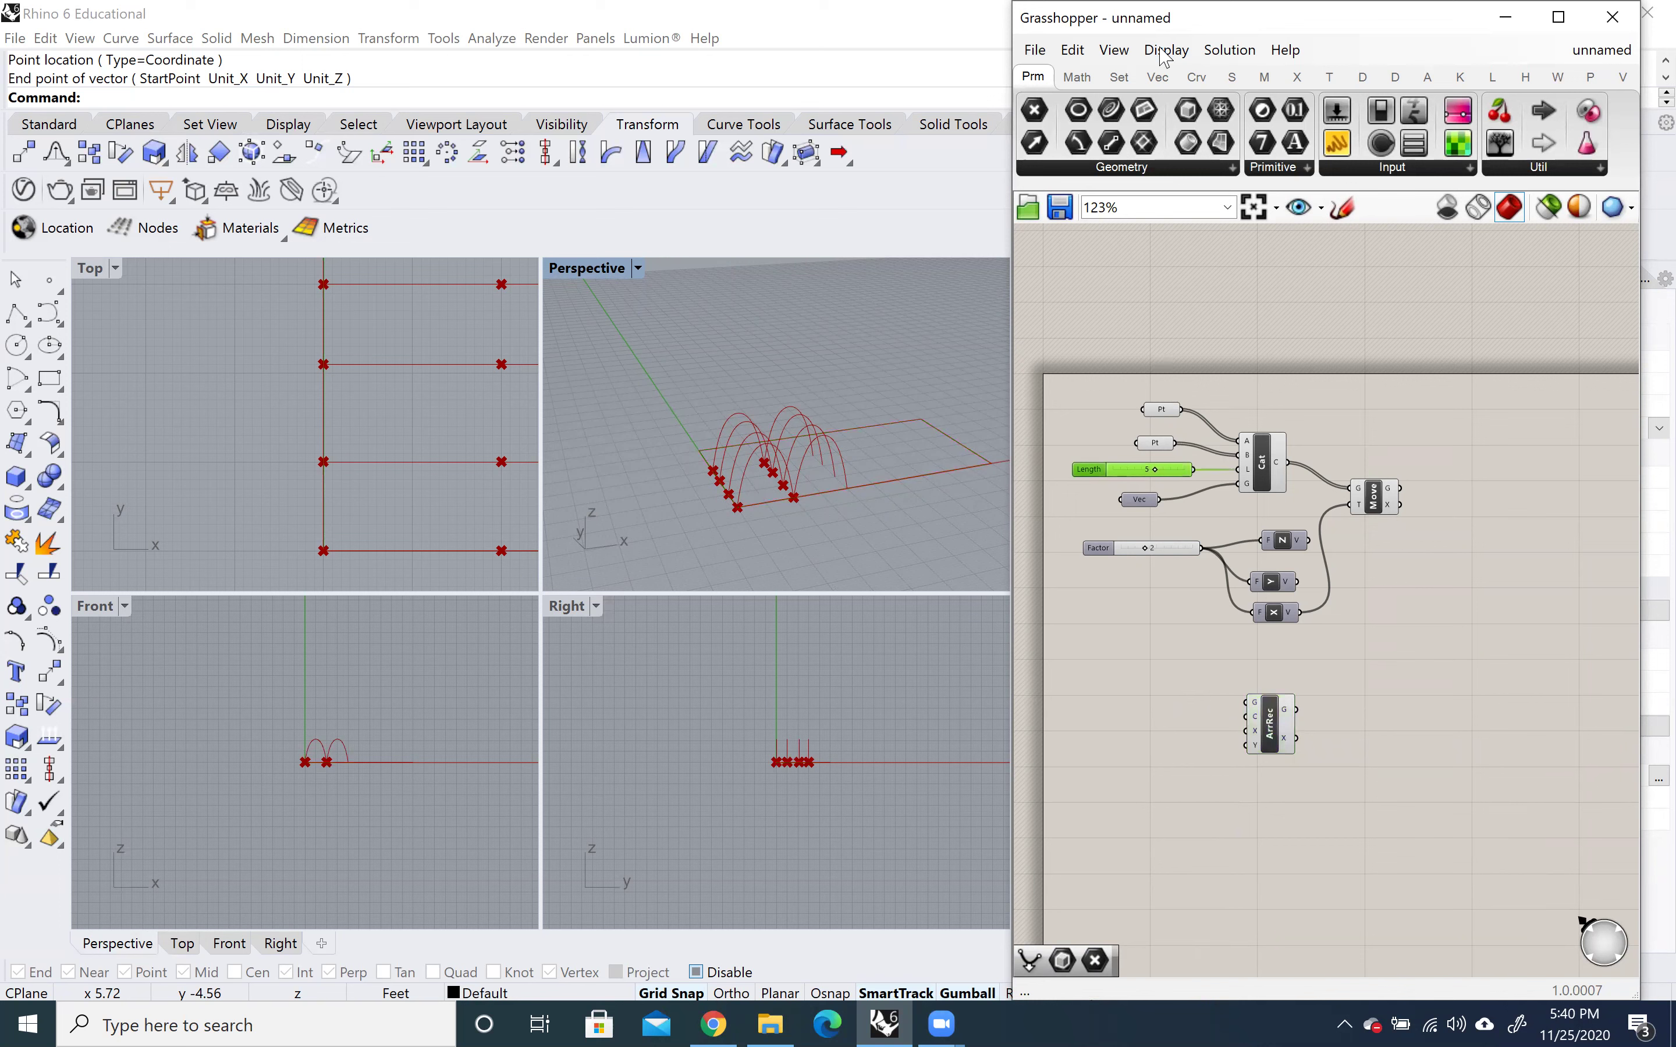
click(1071, 50)
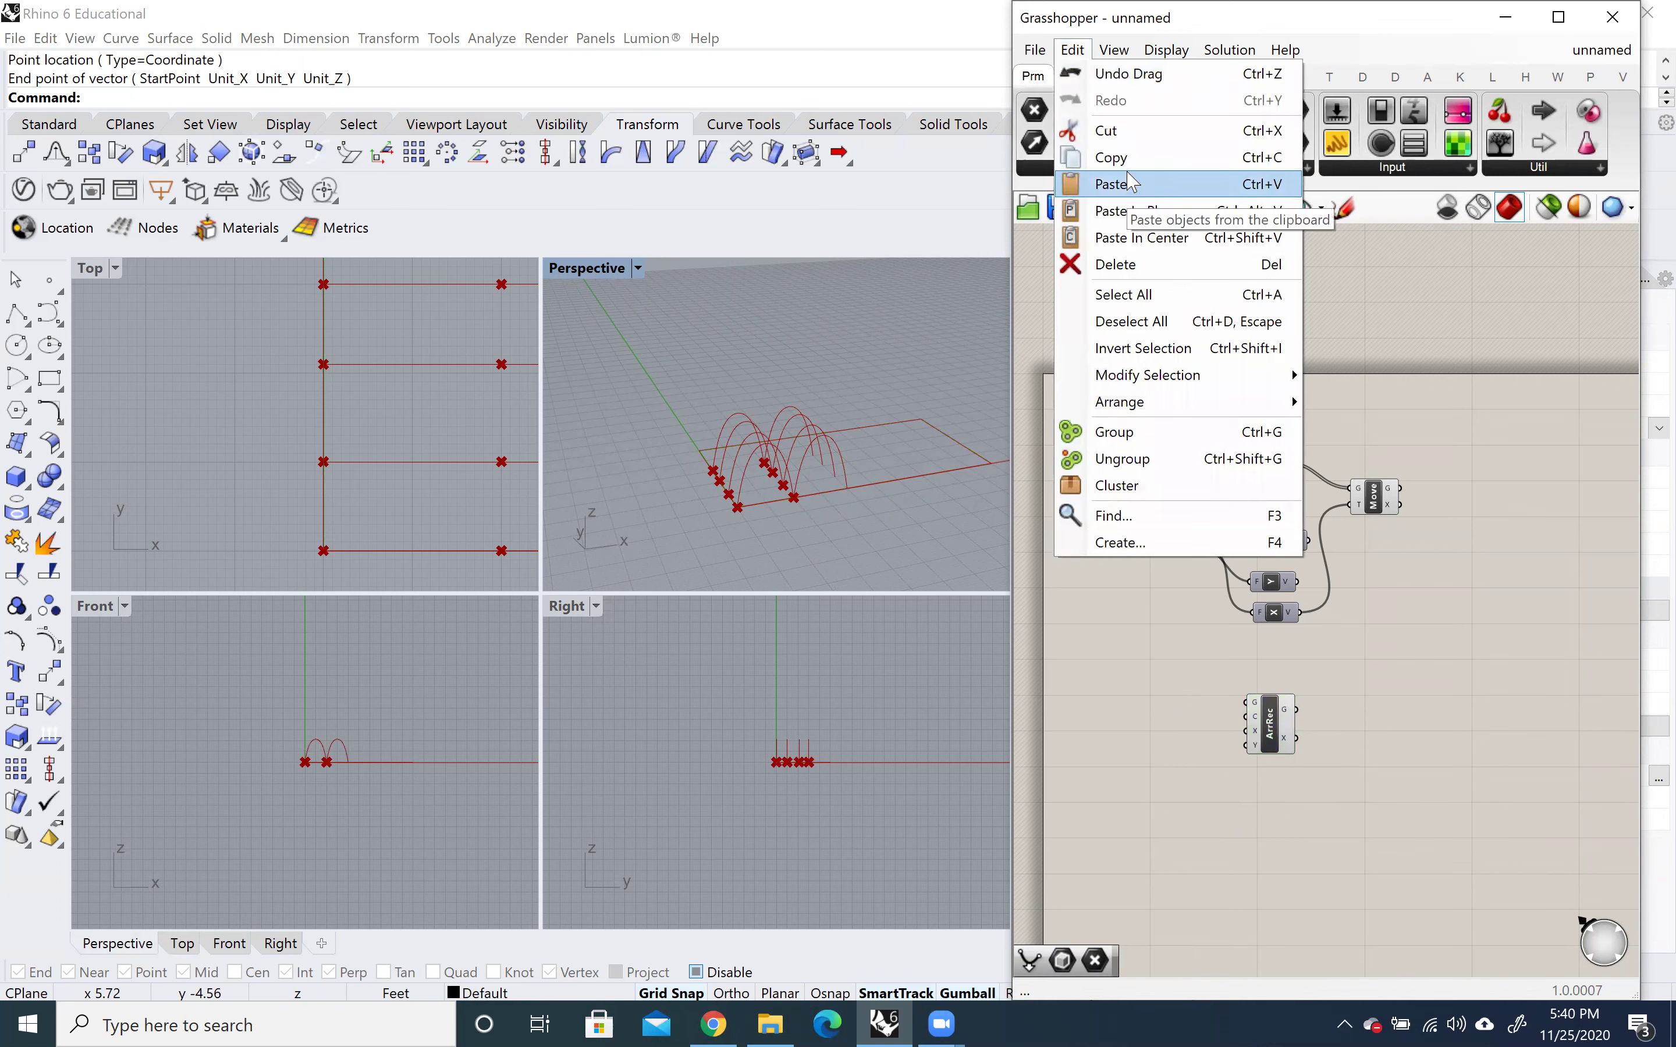
click(1111, 157)
click(1072, 50)
click(1105, 185)
drag(1177, 485, 1182, 734)
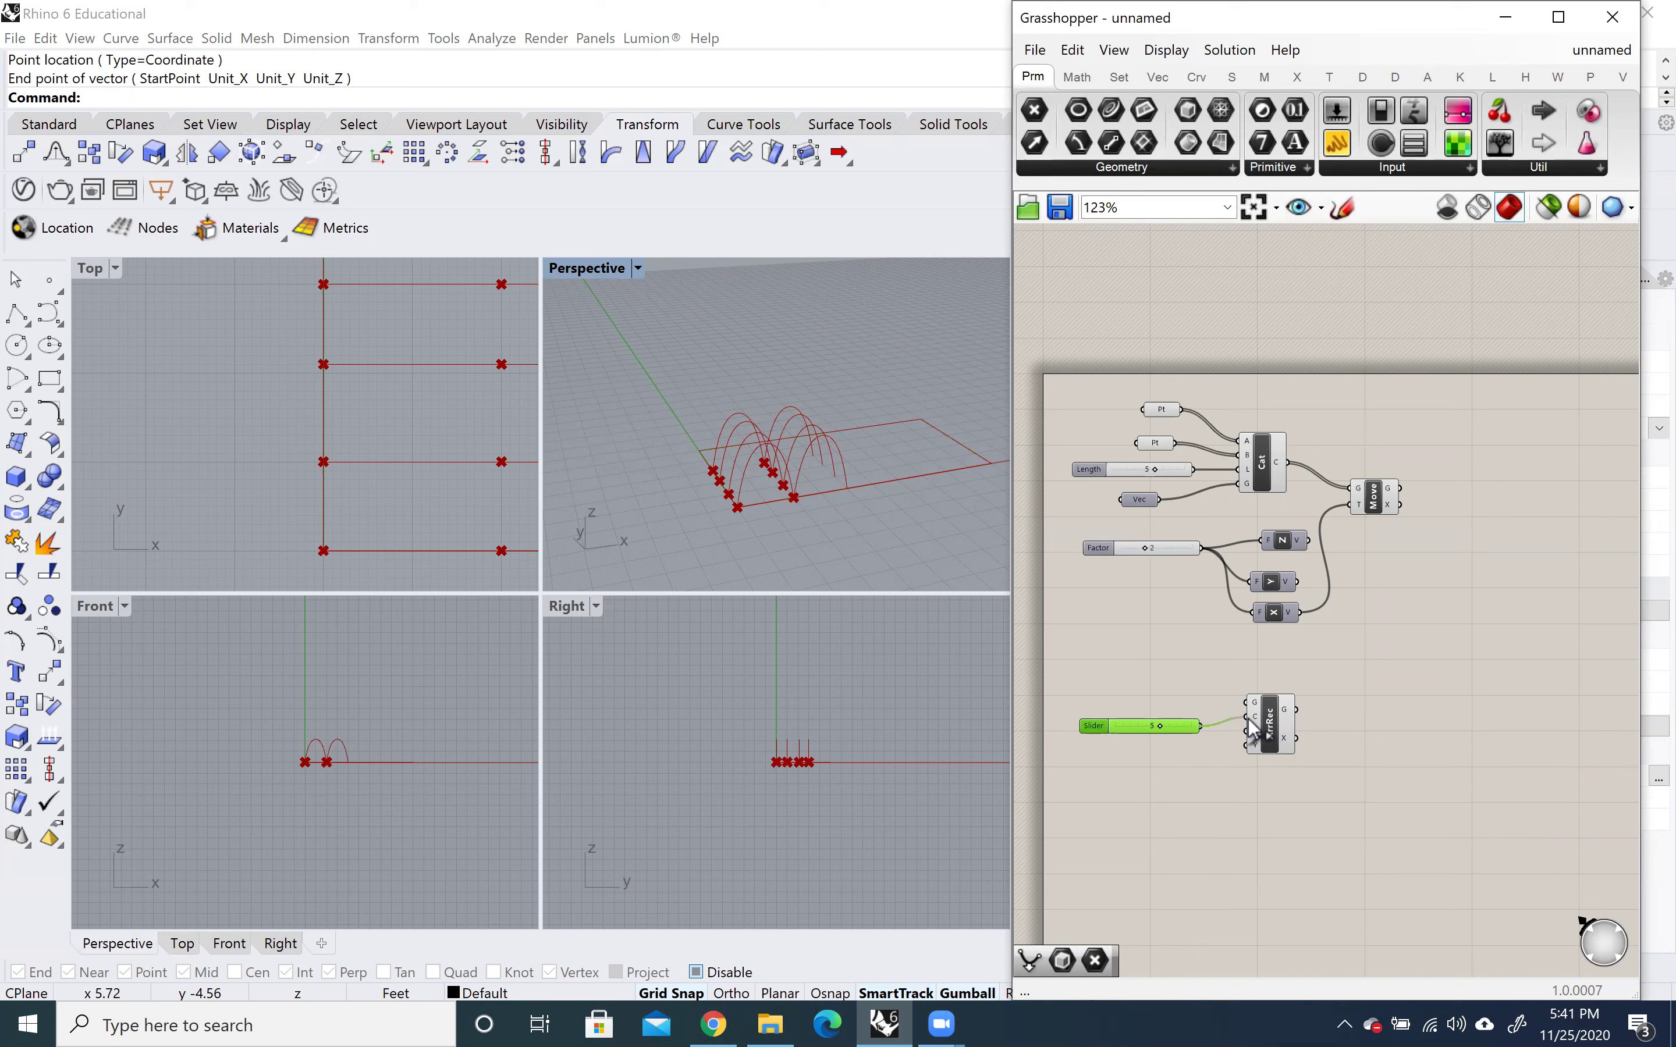
Connect the copied slider to Rectangular Array's X and Y count inputs and set it to 6.
drag(1243, 741, 1245, 732)
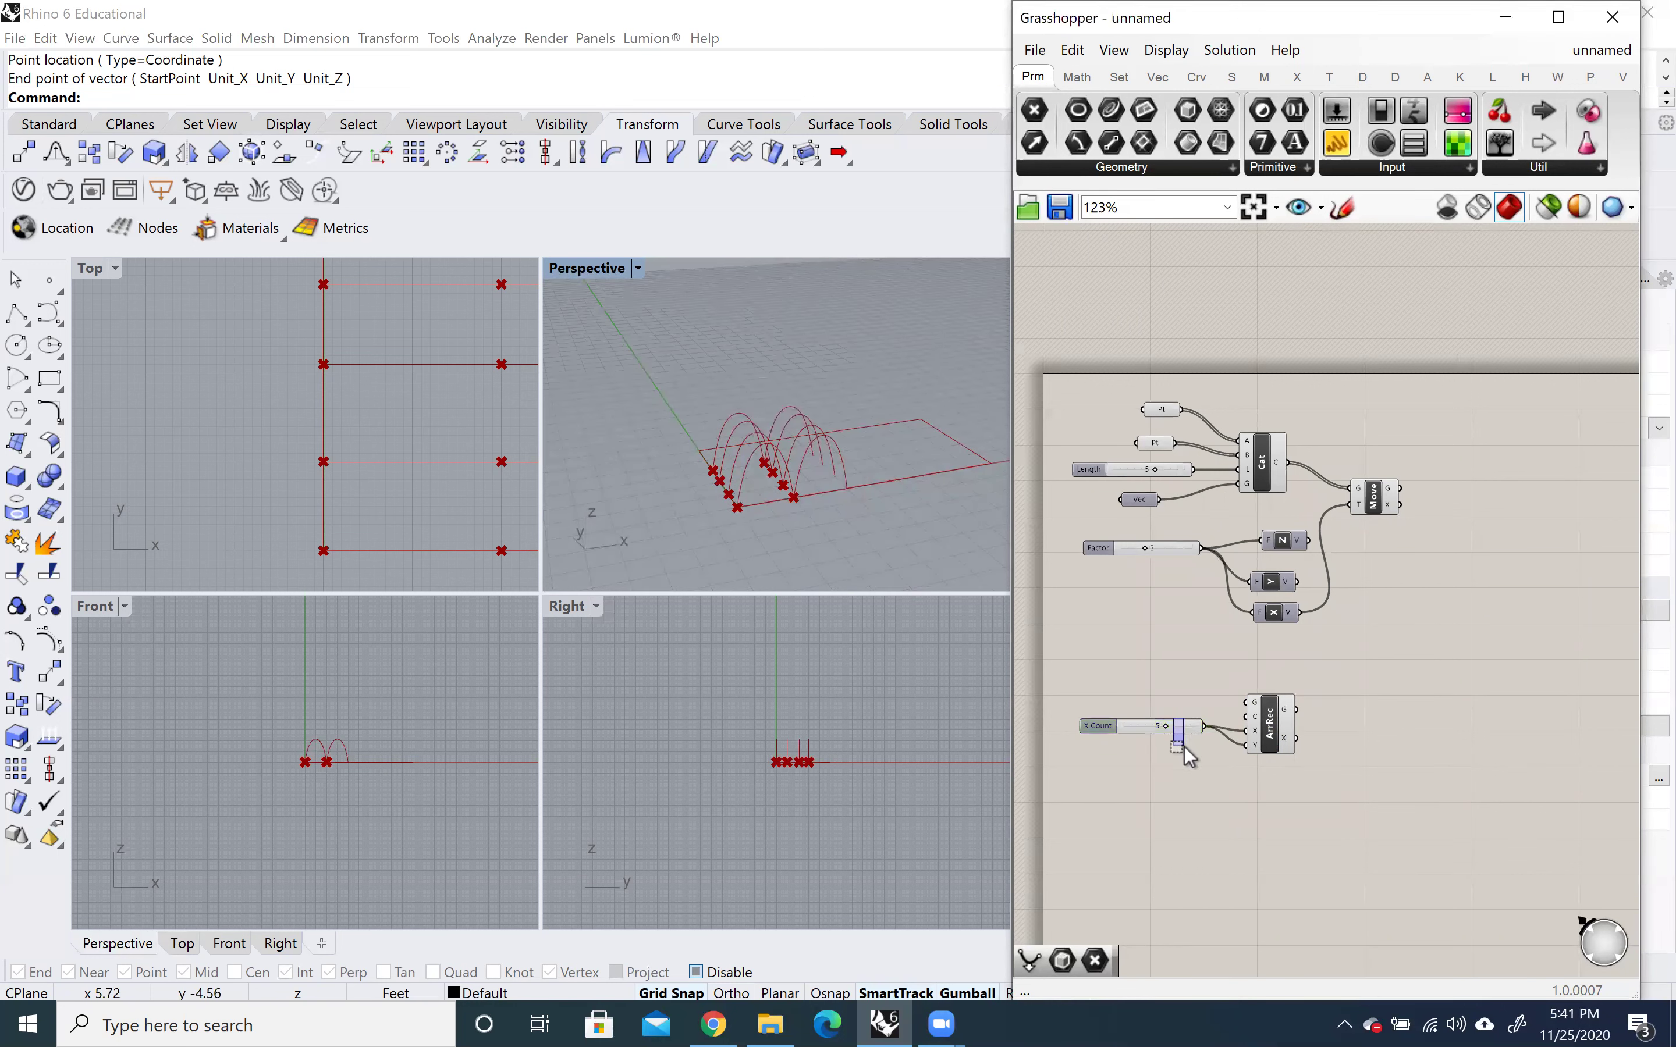
drag(1132, 730, 1167, 732)
scroll(879, 606, down, 6)
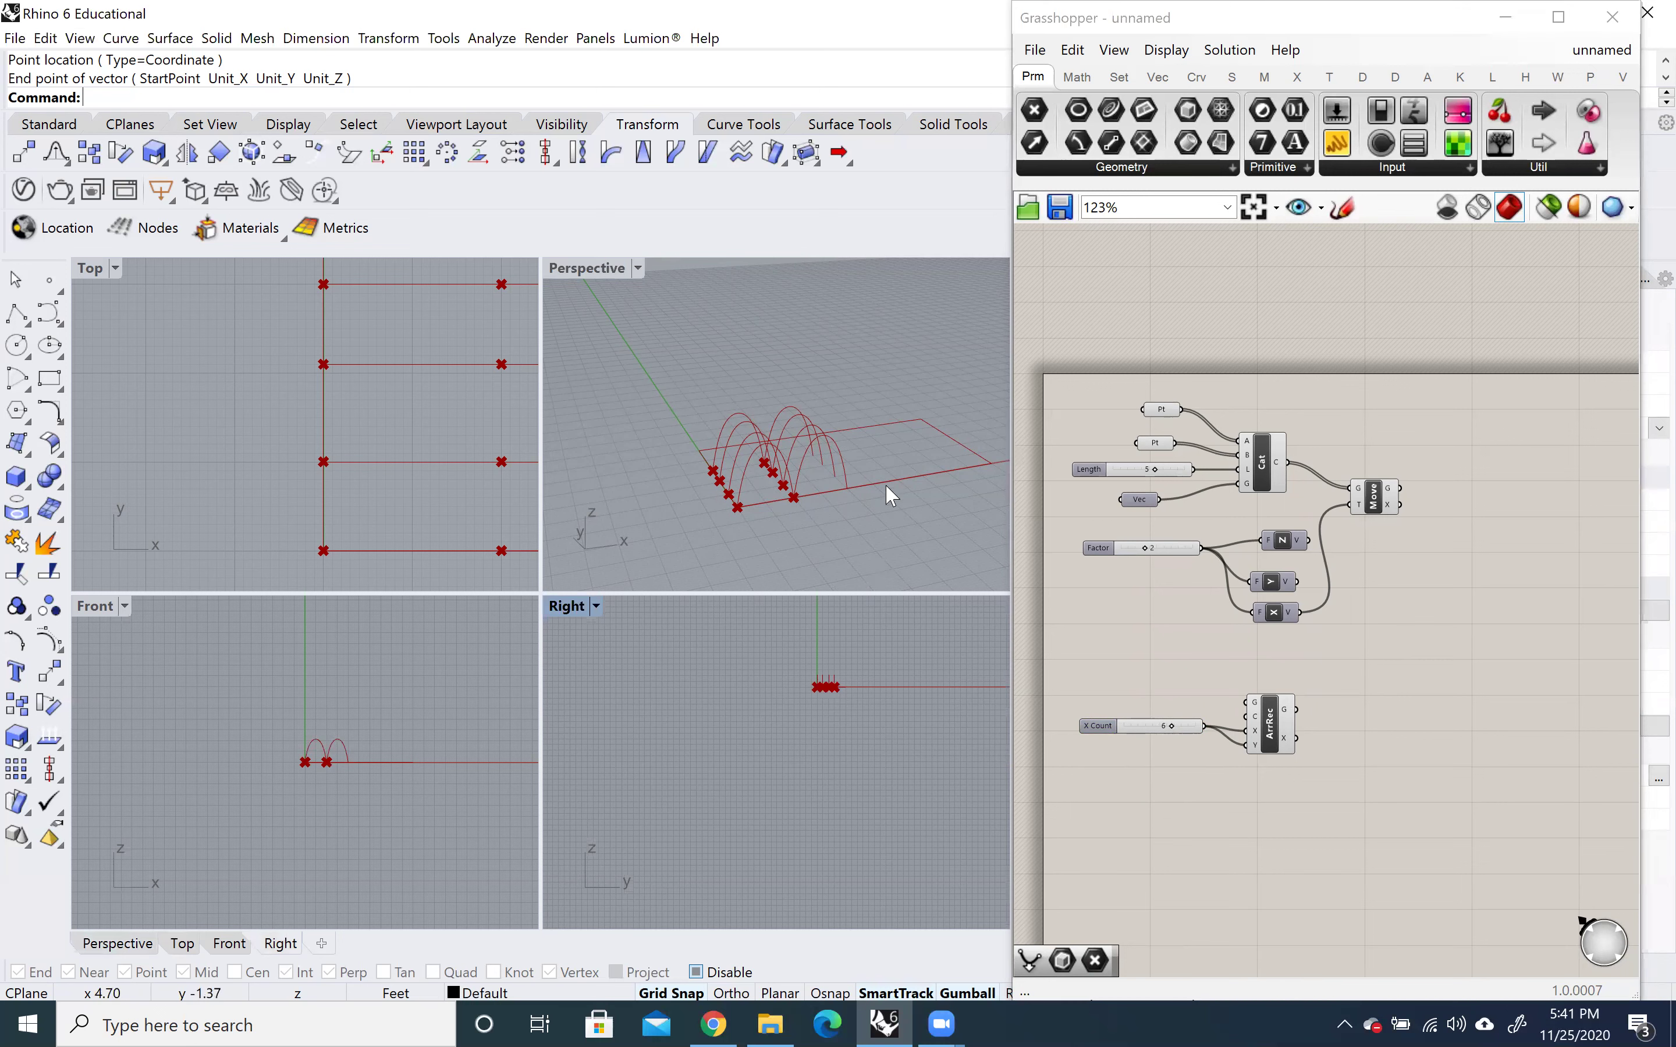
Add a Box parameter above the X Count slider.
double_click(1172, 674)
text(bo)
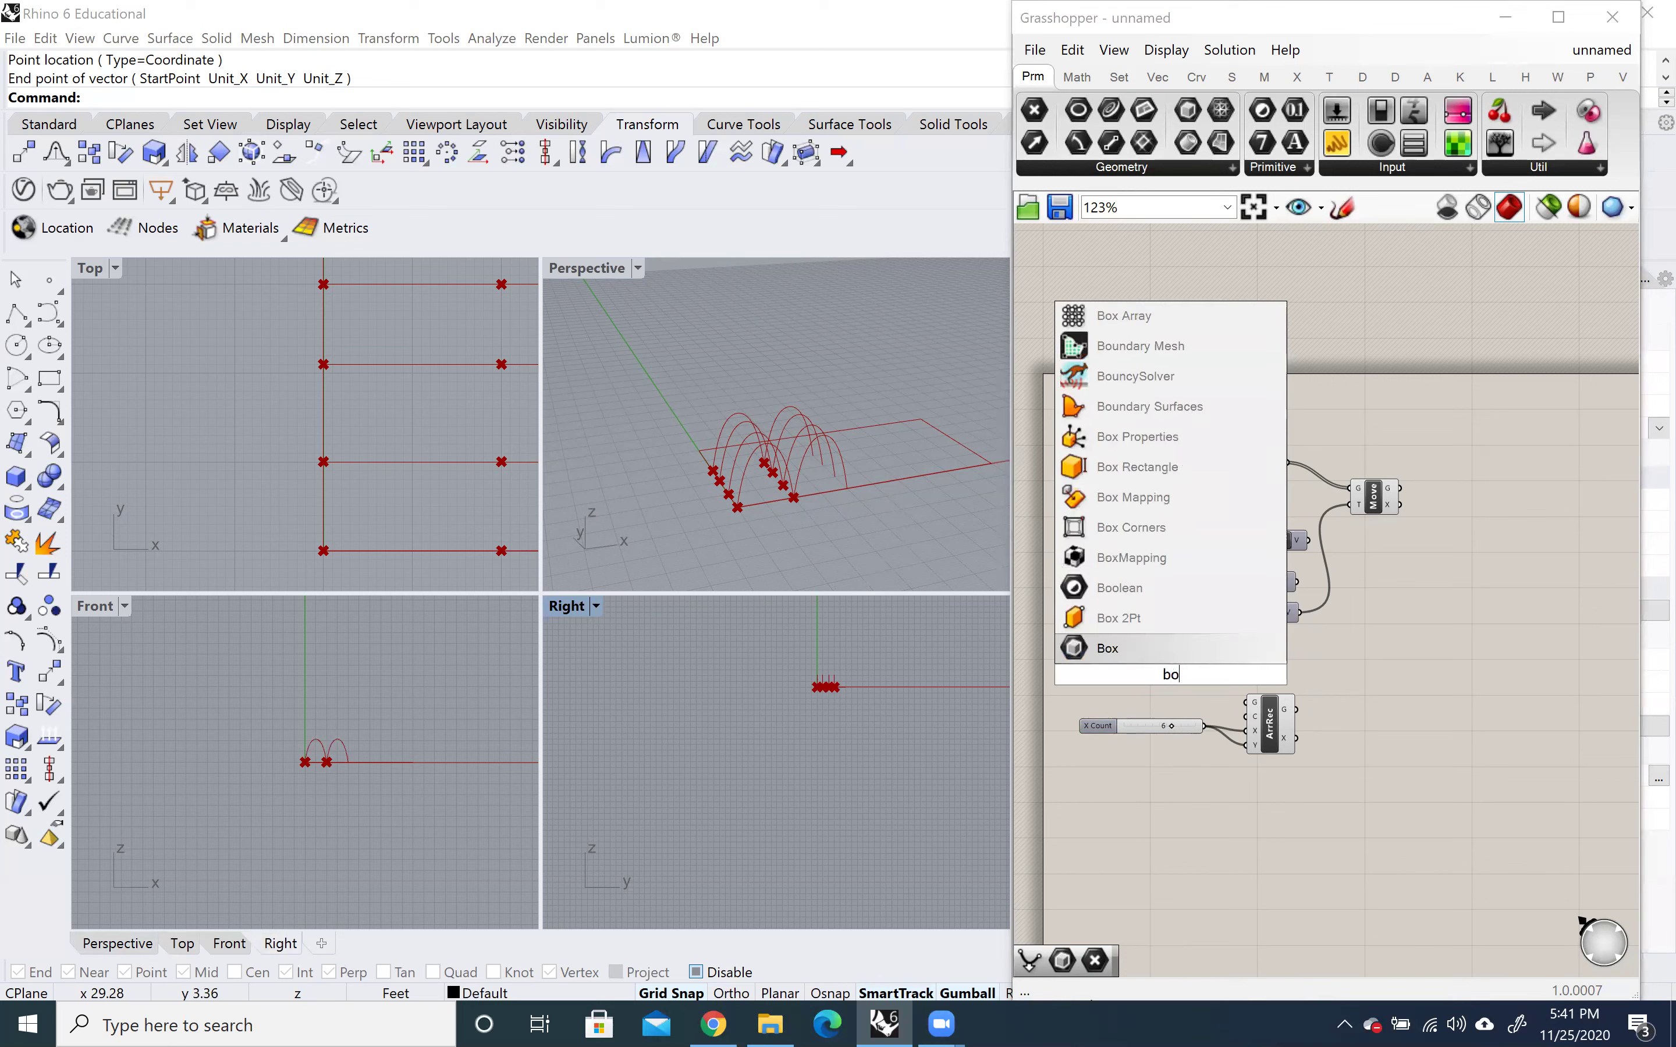
key(Return)
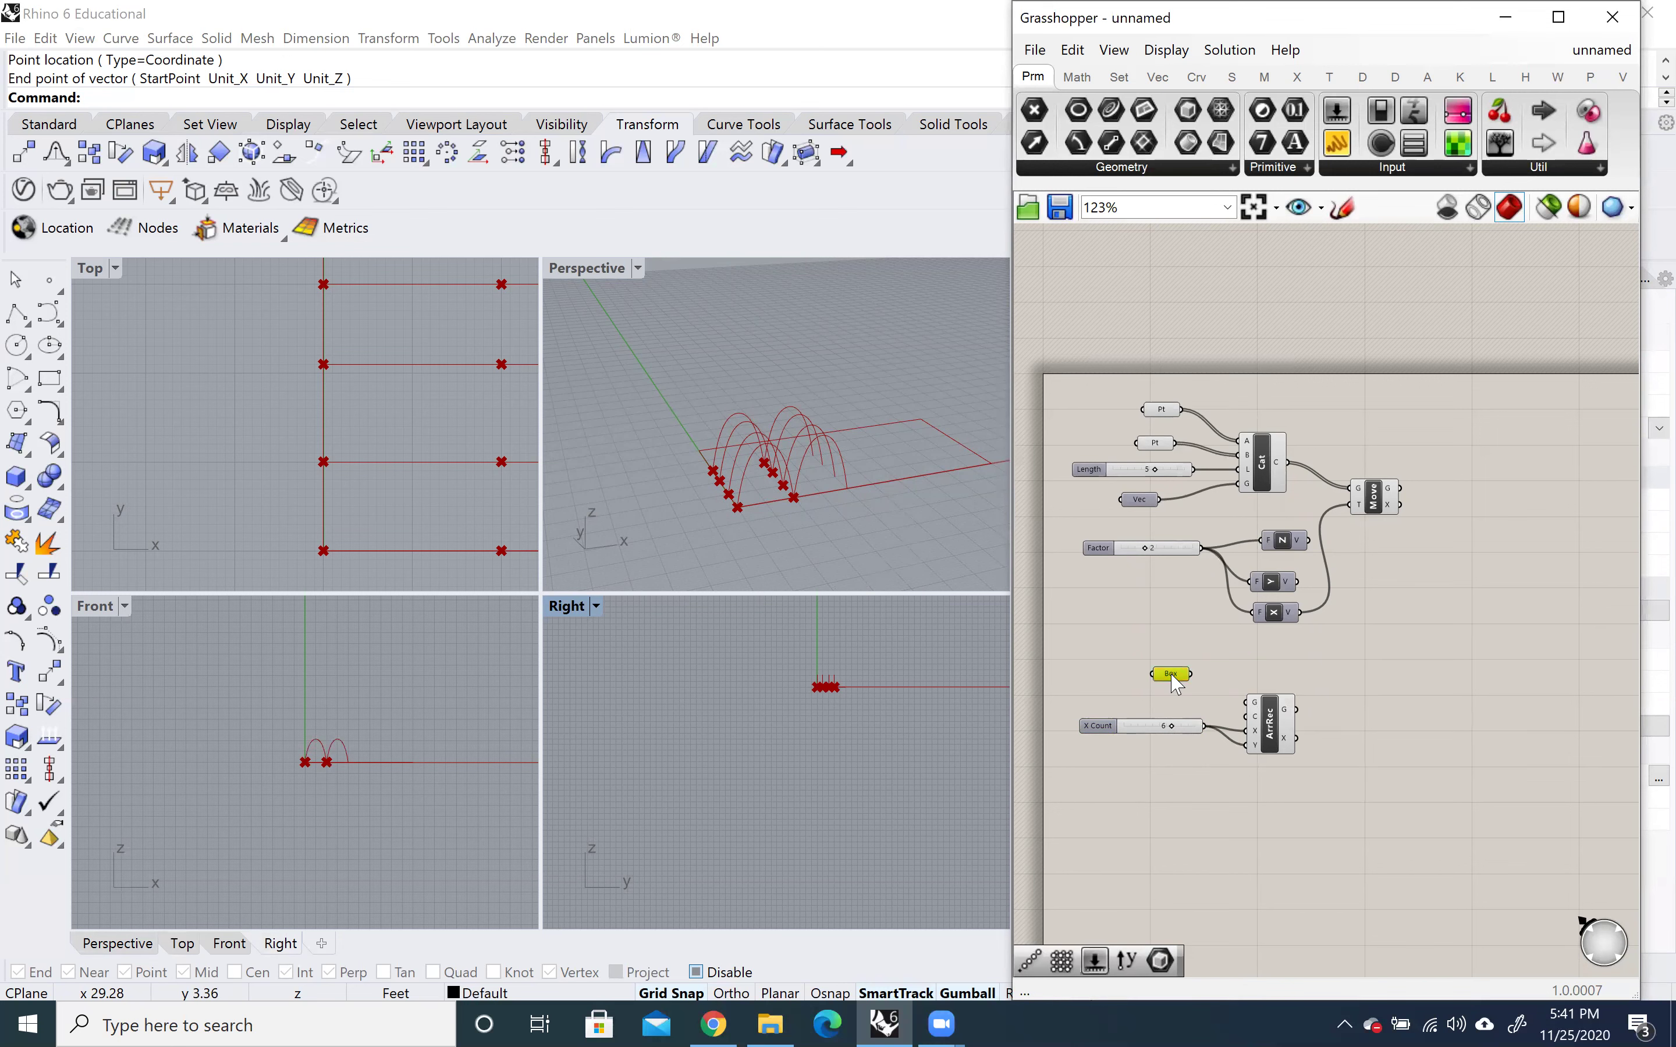
Set one box in the Box parameter by drawing a tall column from (0, -1) with a base about 0.3 ft square.
right_click(1172, 679)
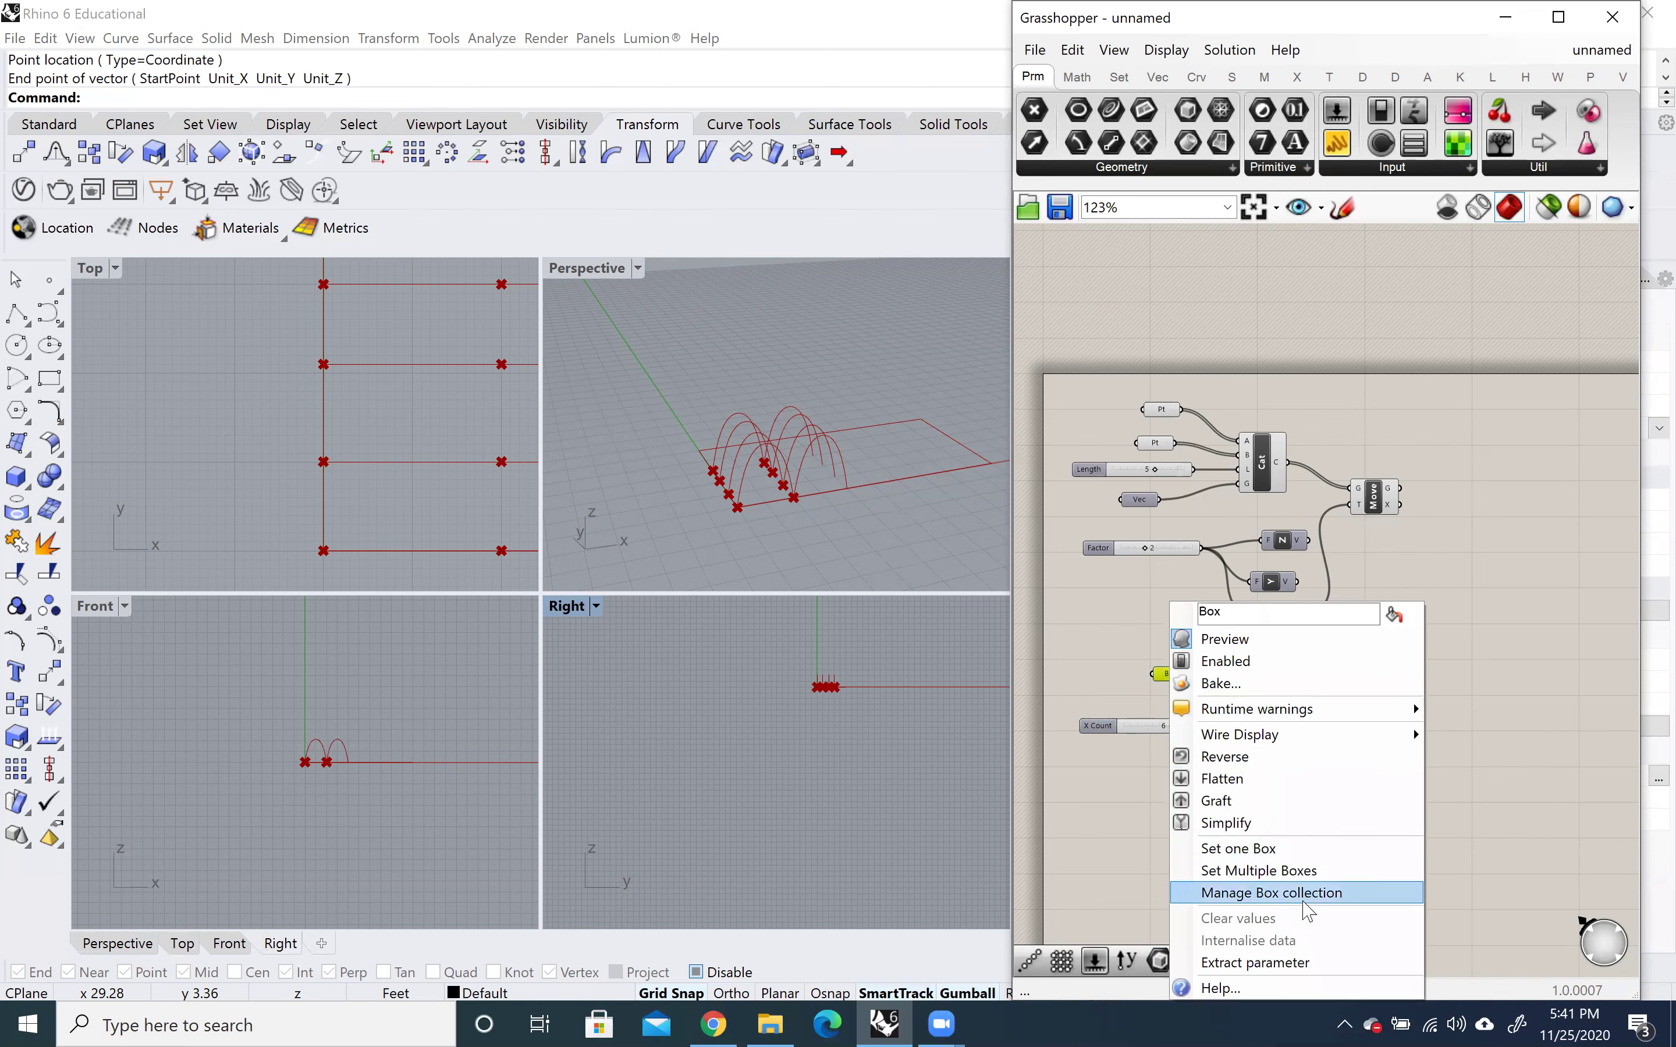
click(1301, 857)
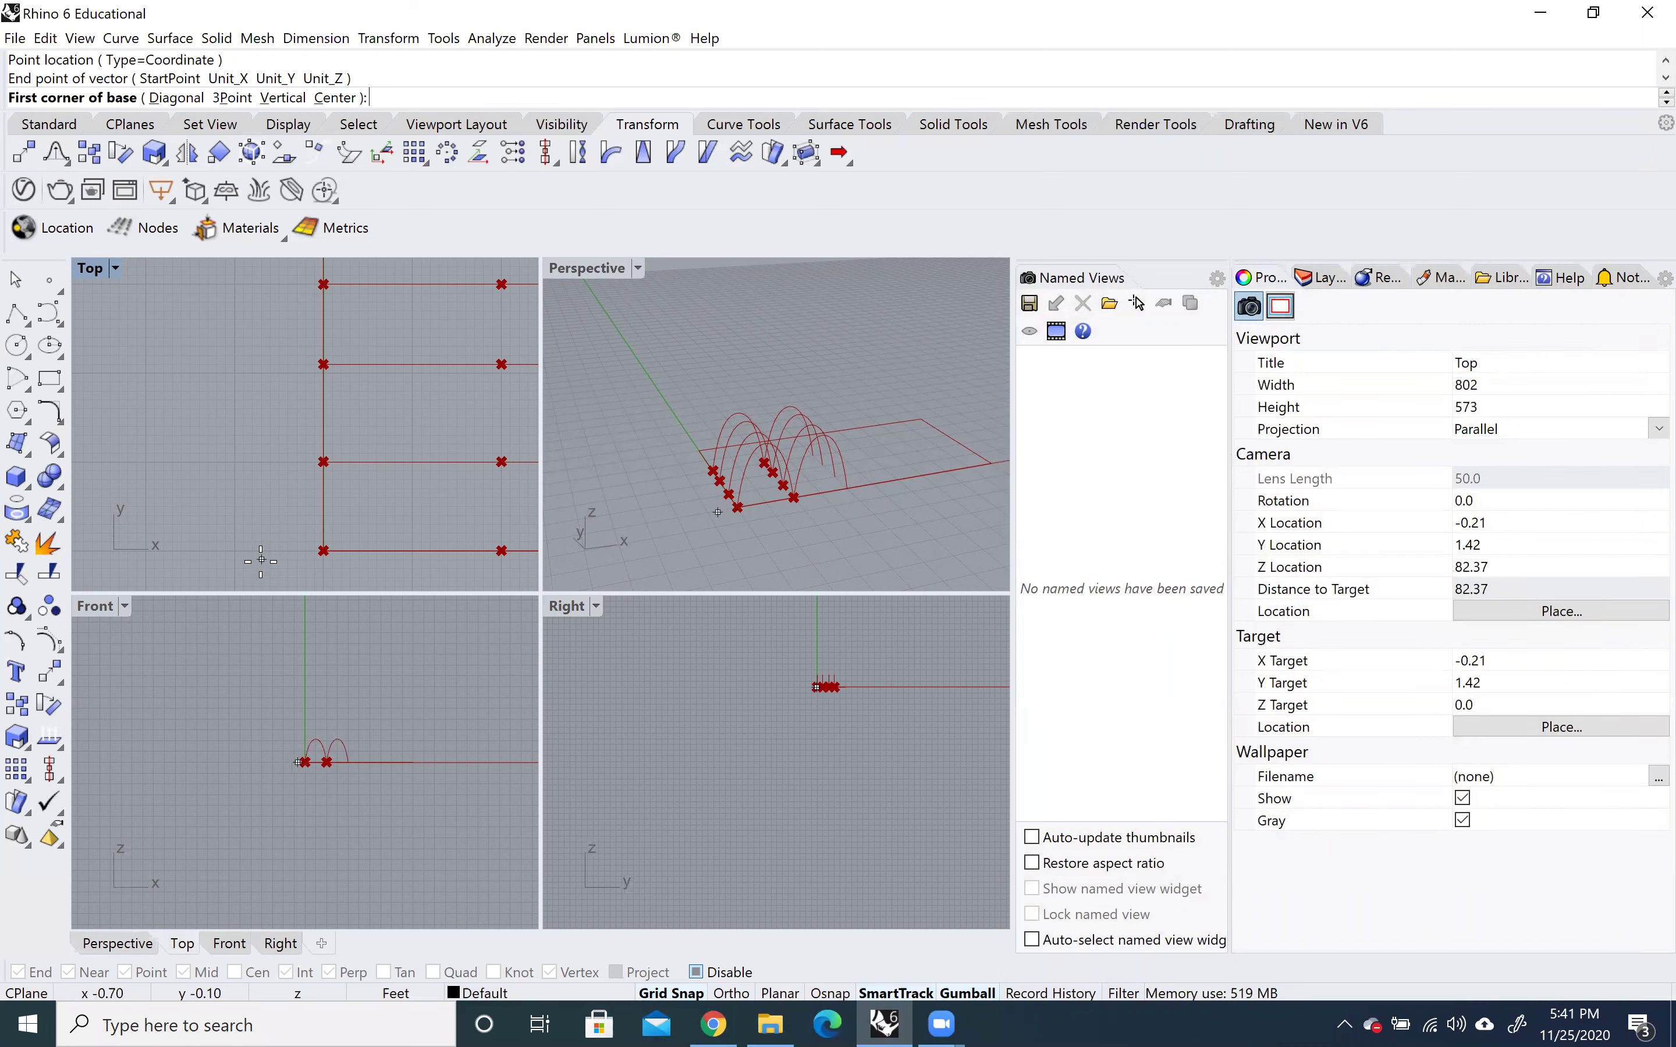
scroll(262, 560, down, 3)
right_drag(274, 465, 267, 399)
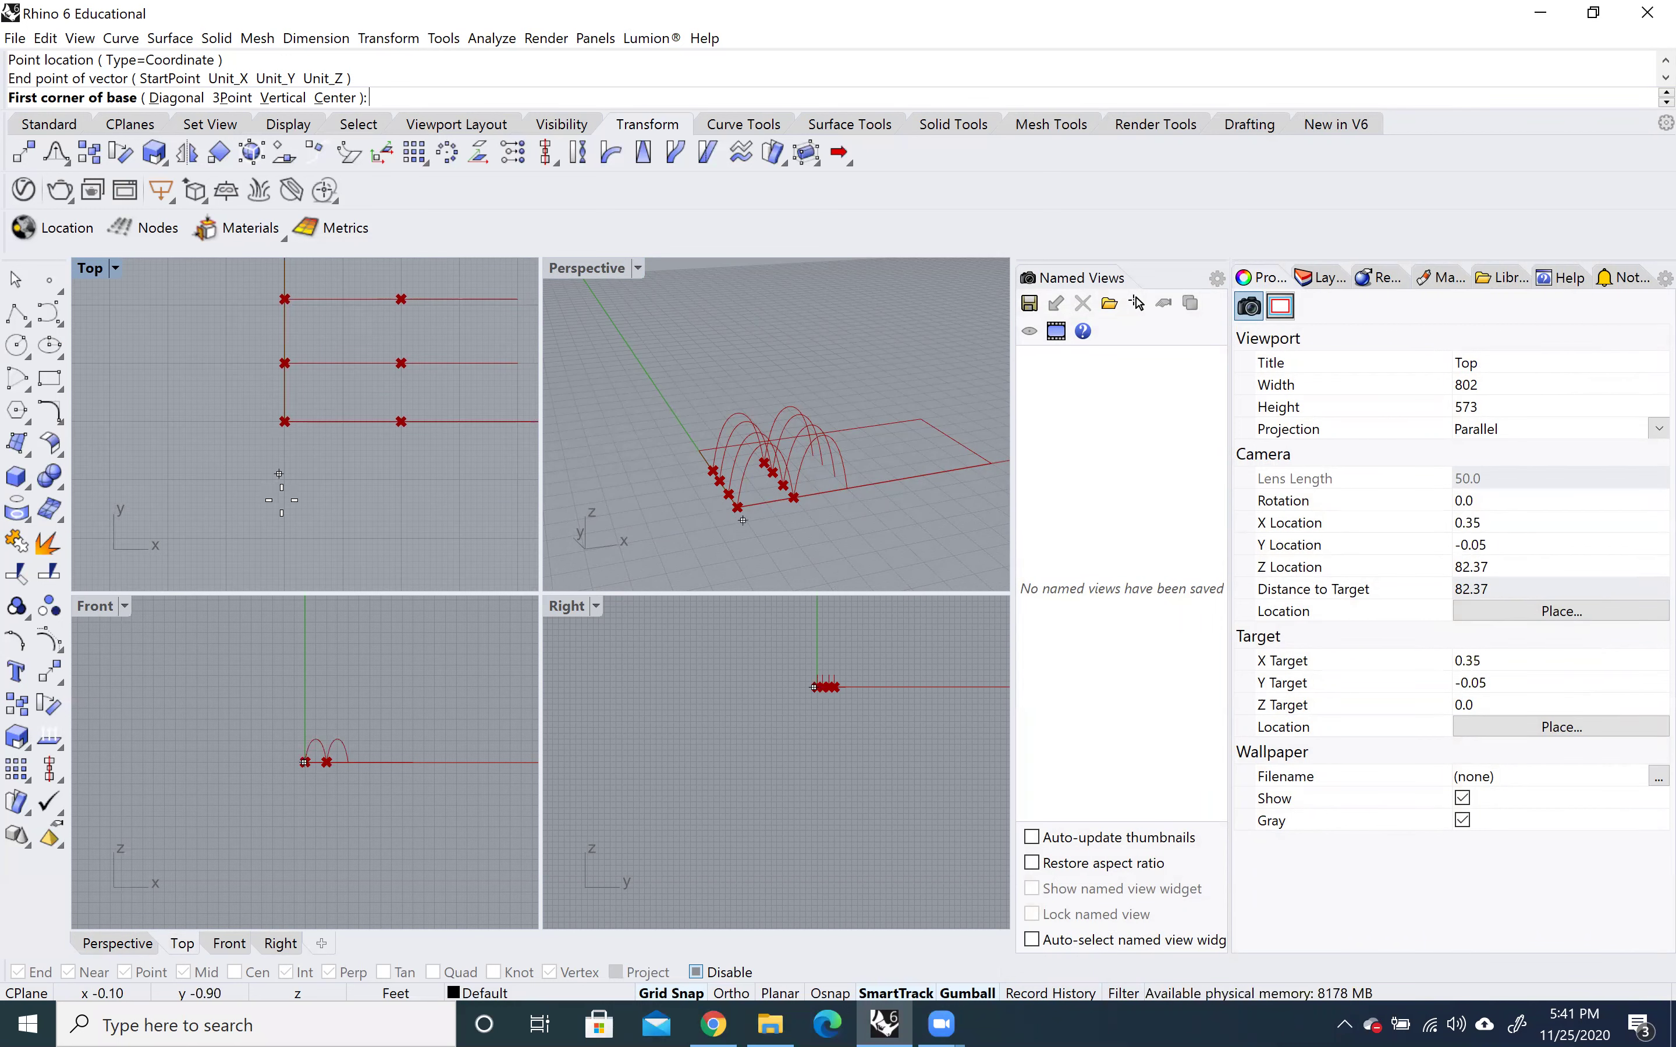
click(285, 479)
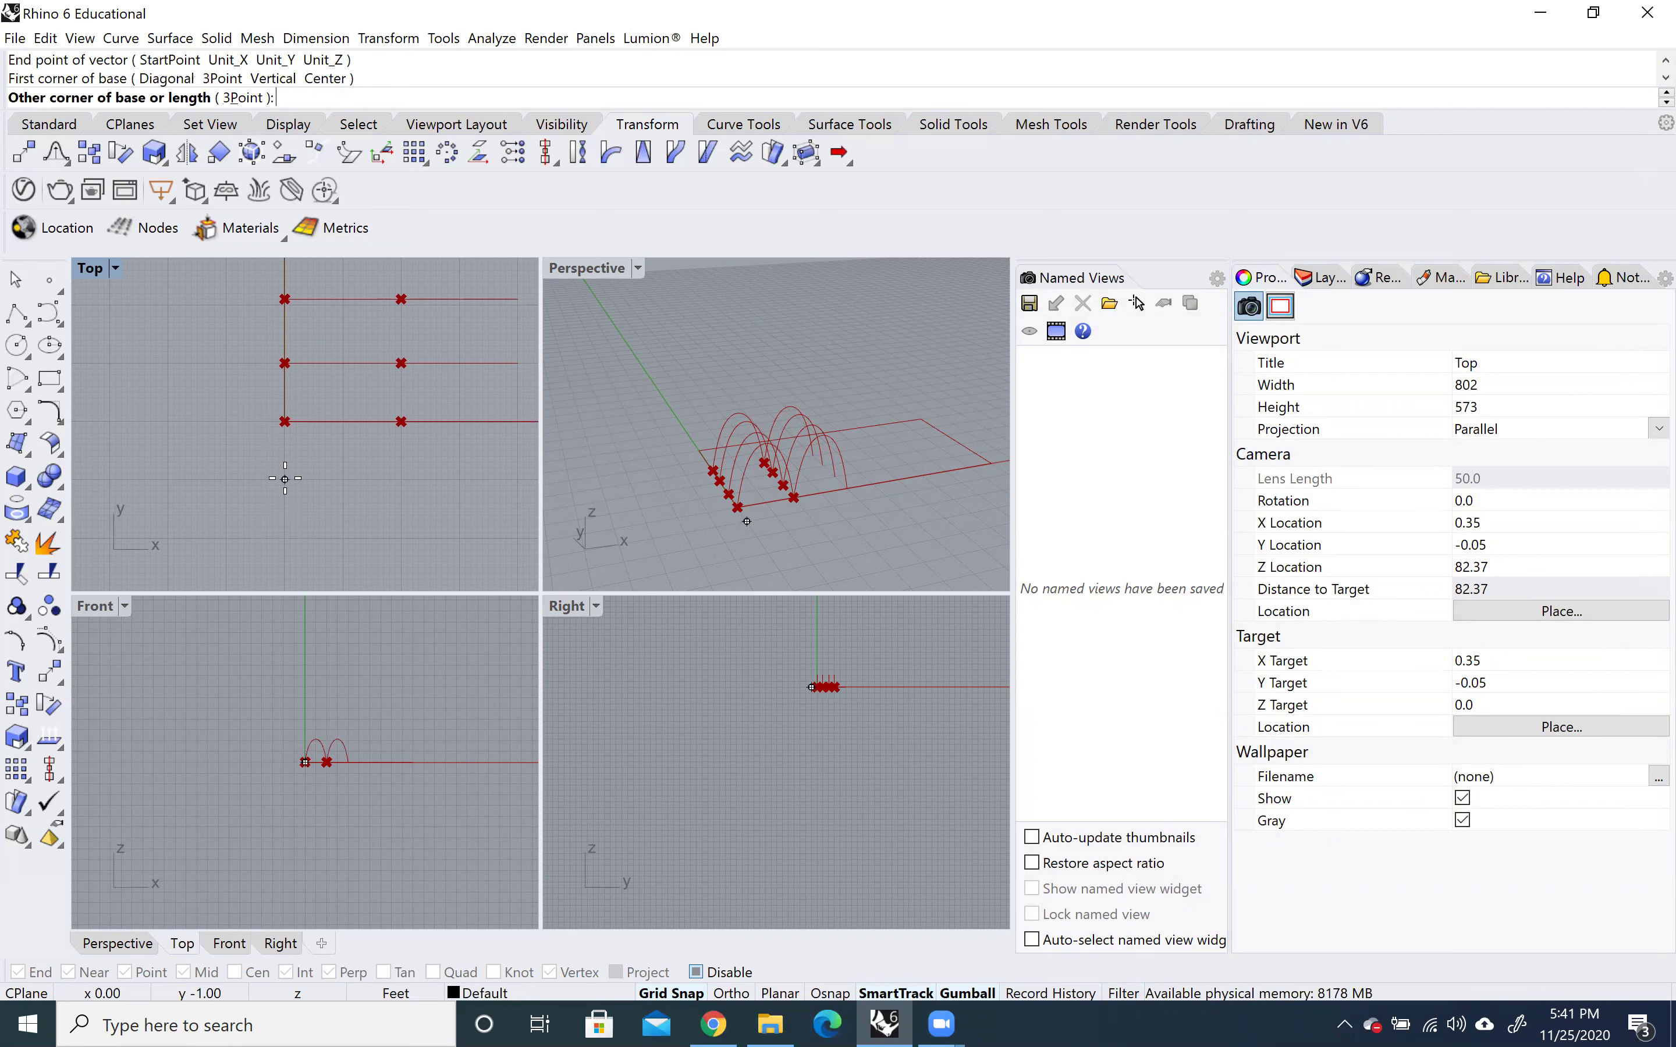
click(303, 462)
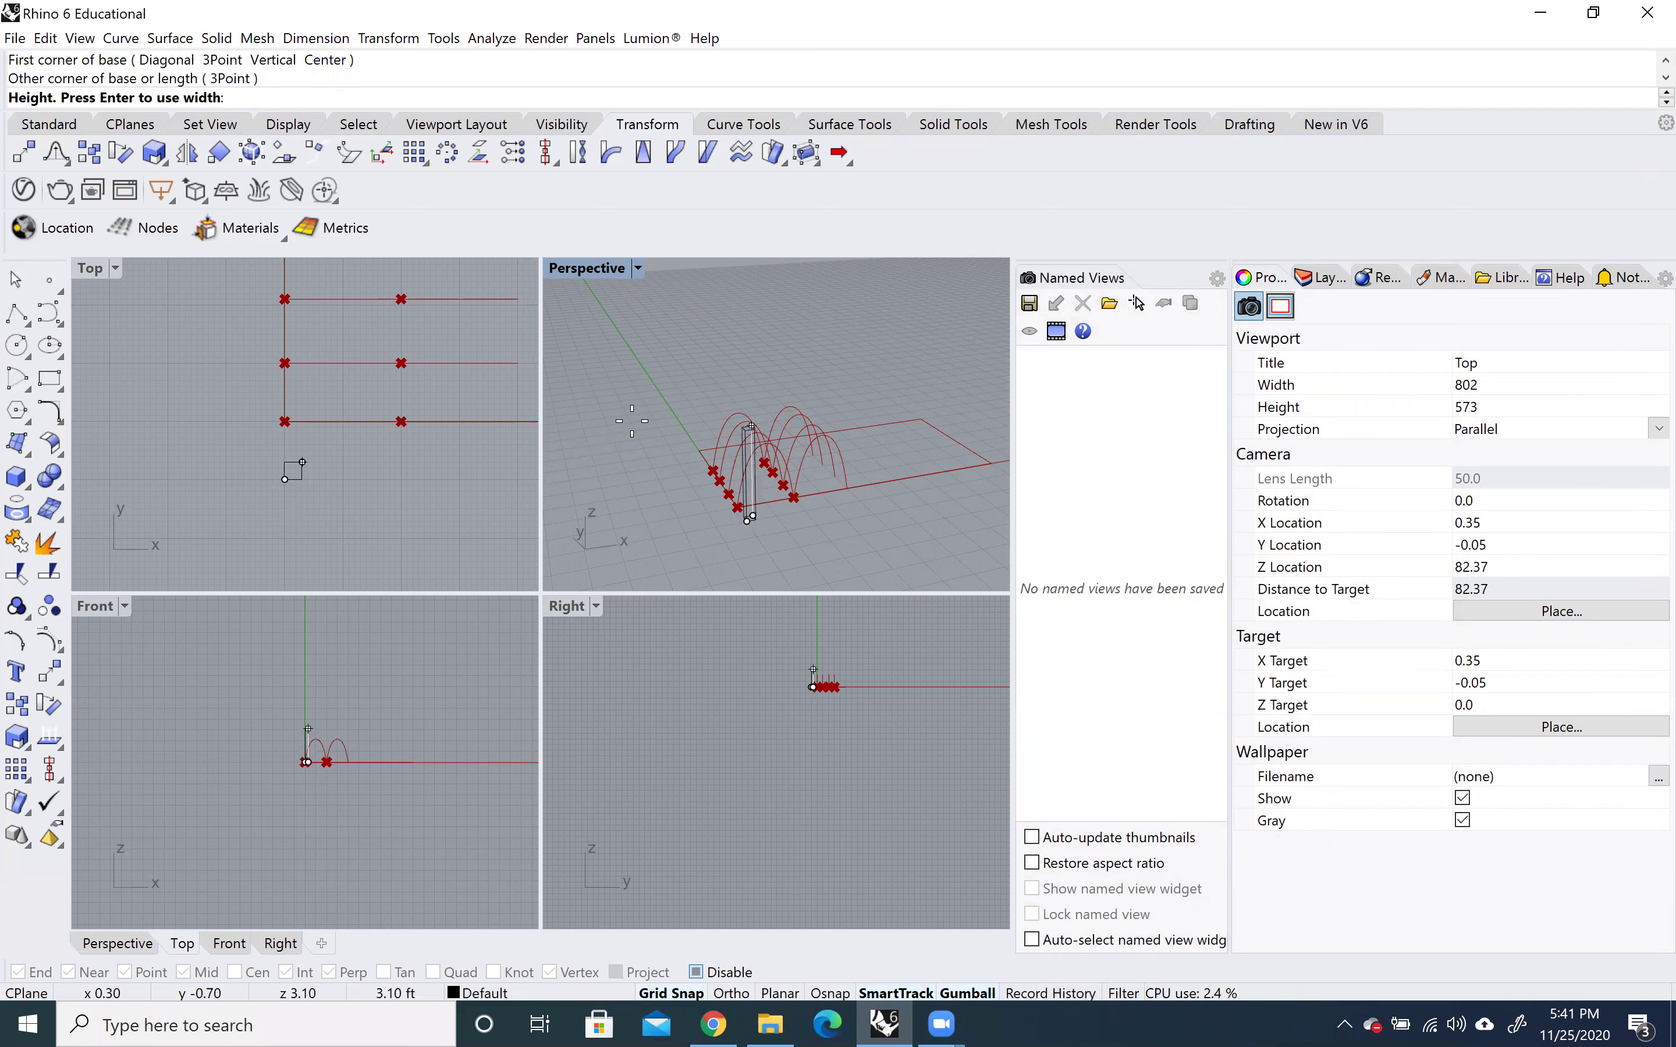
click(721, 549)
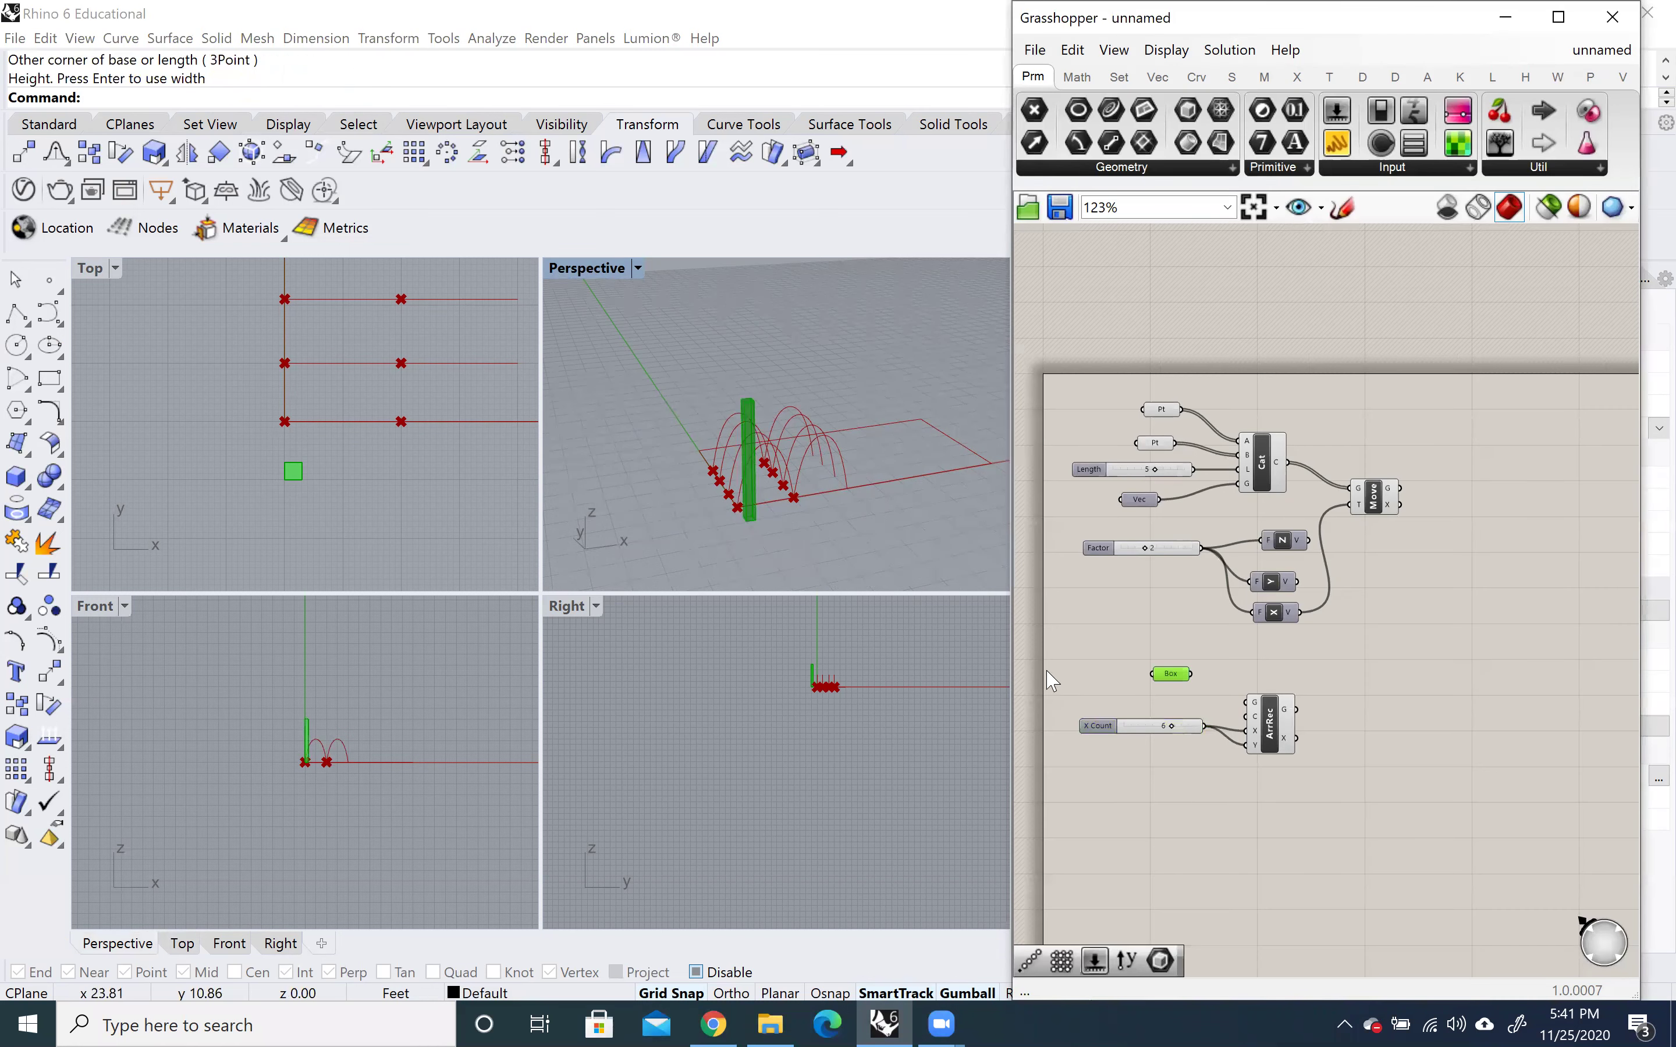
Connect the Box parameter to Rectangular Array's geometry input G.
drag(1223, 698, 1245, 703)
scroll(909, 530, down, 2)
right_drag(910, 530, 823, 464)
Move the Box, count slider and Rectangular Array beside the Move component, with the Box above and the slider below the array.
drag(1324, 811, 1110, 644)
drag(1285, 744, 1585, 605)
scroll(1374, 775, down, 1)
right_drag(1373, 775, 1249, 797)
scroll(1219, 709, up, 1)
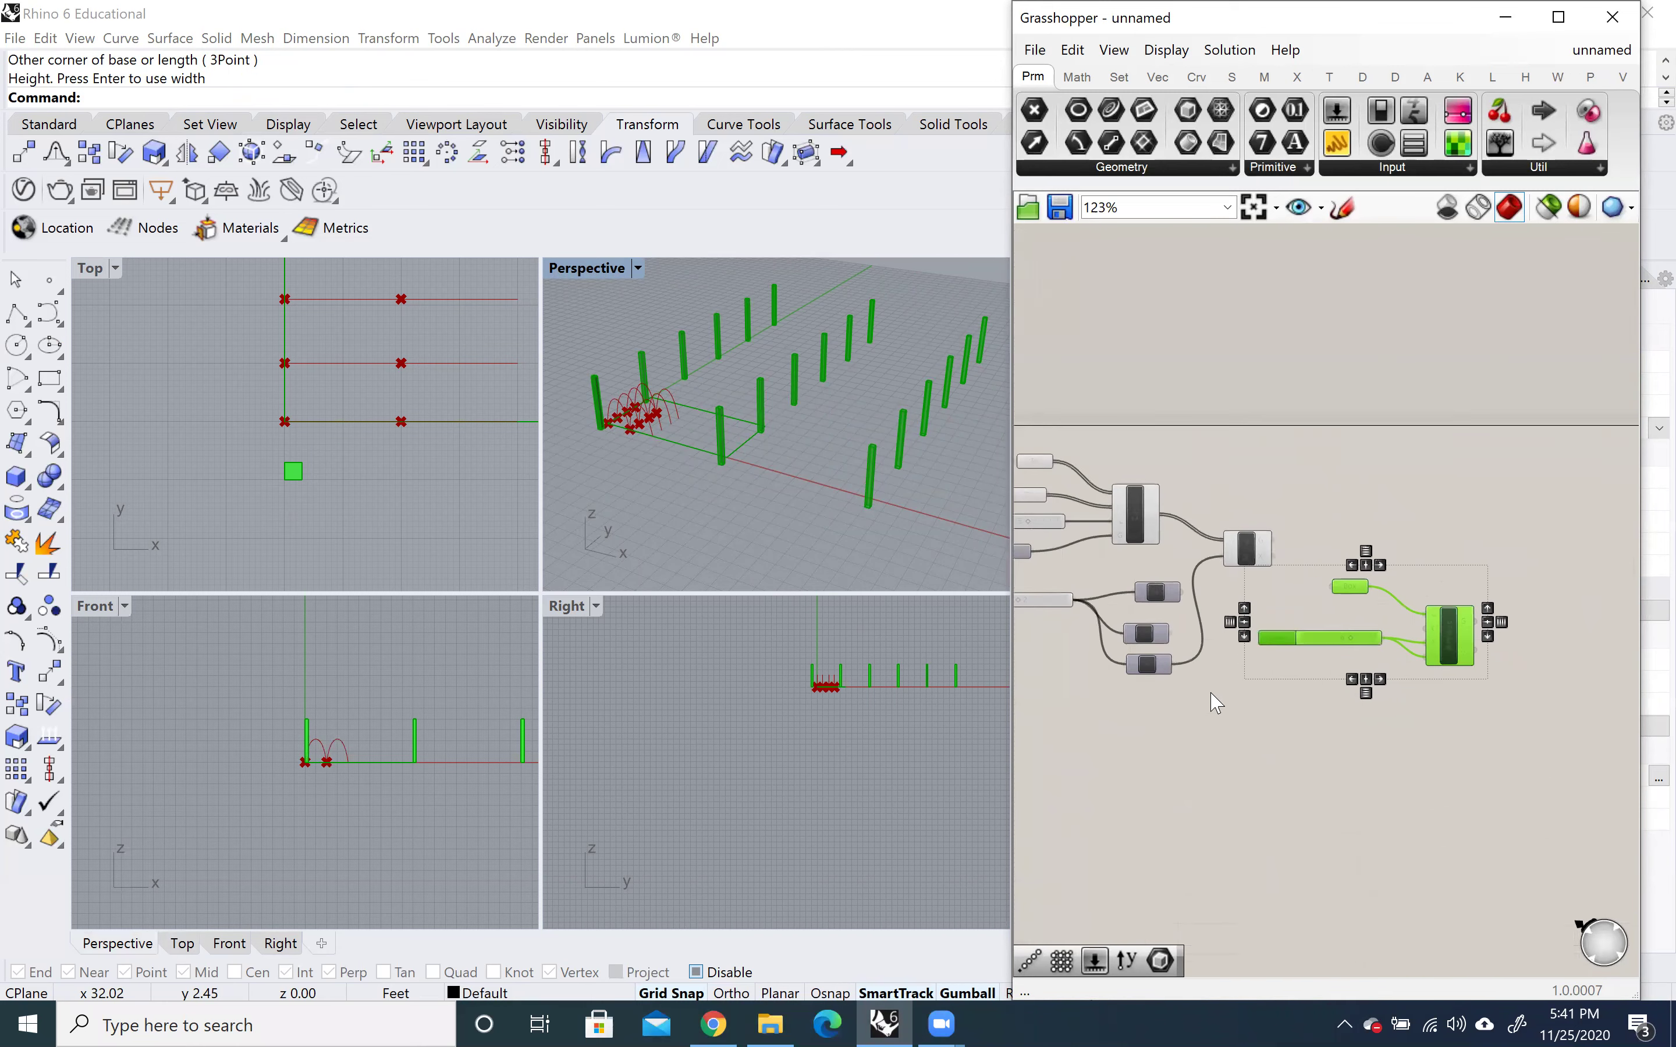
right_drag(1212, 707, 1292, 762)
drag(1550, 677, 1499, 625)
click(1341, 719)
drag(1373, 632, 1383, 686)
click(1399, 582)
drag(1398, 581, 1399, 527)
Try Move's geometry output G and its transform output X in turn as Rectangular Array's Cell input C.
drag(1489, 610, 1433, 578)
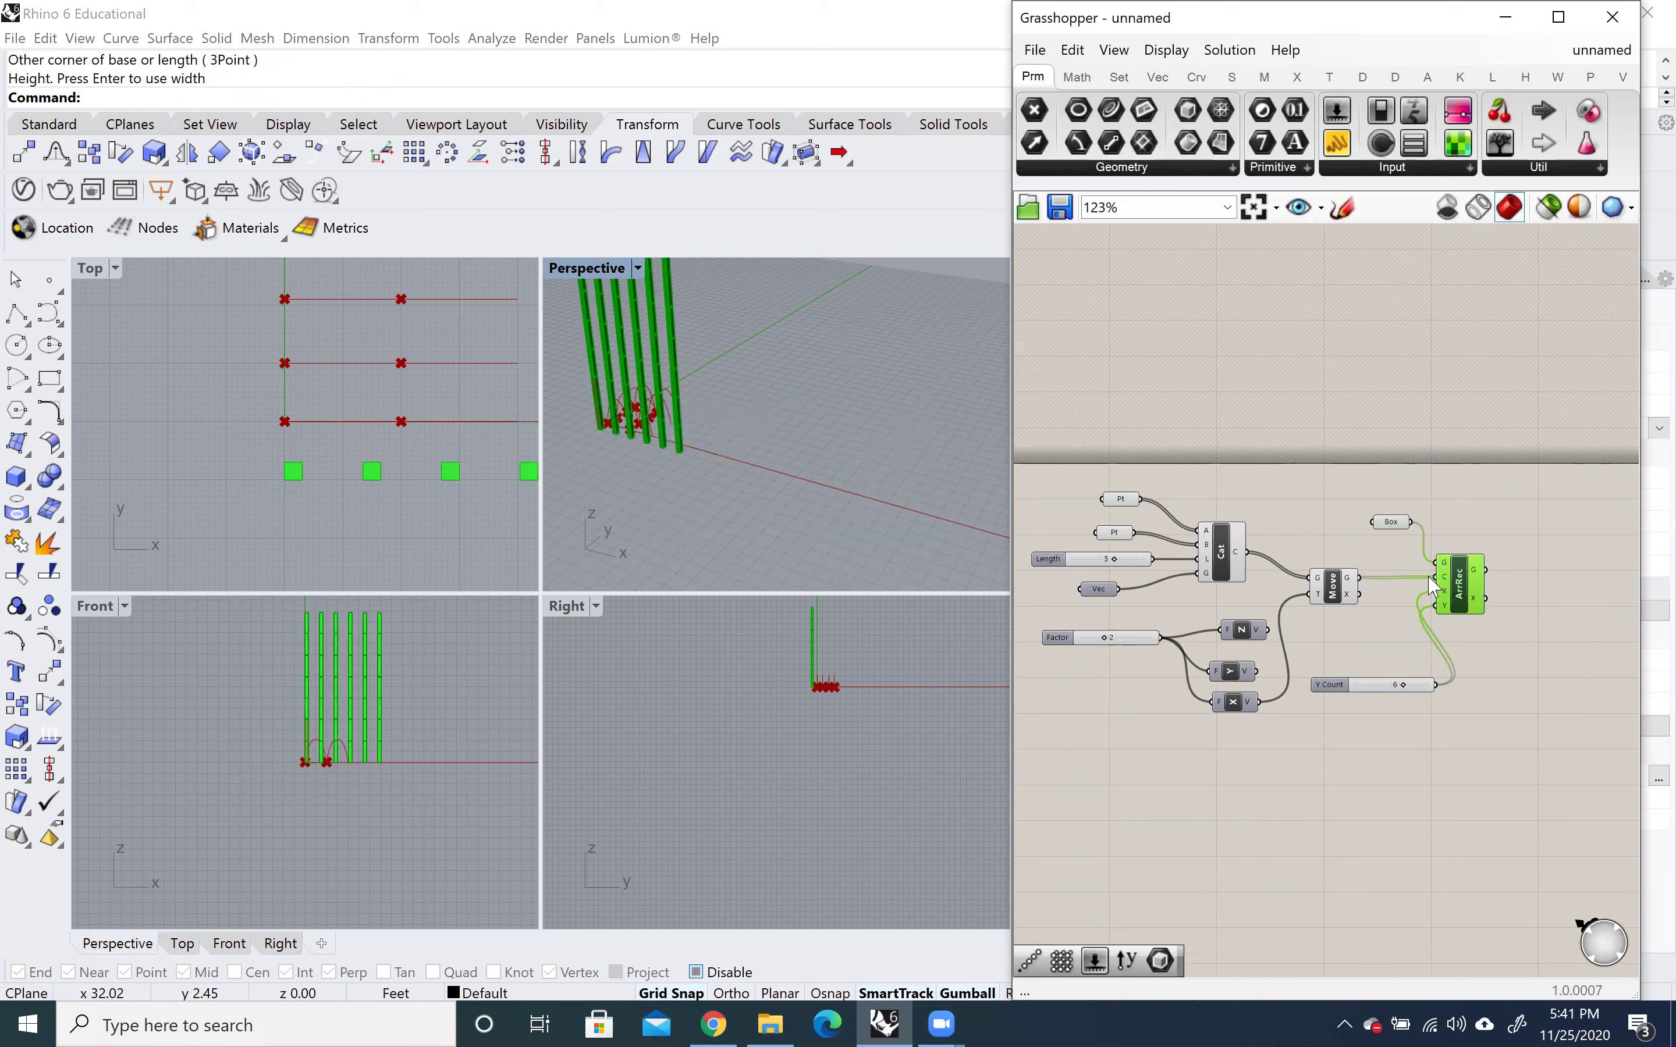
right_drag(797, 473, 856, 527)
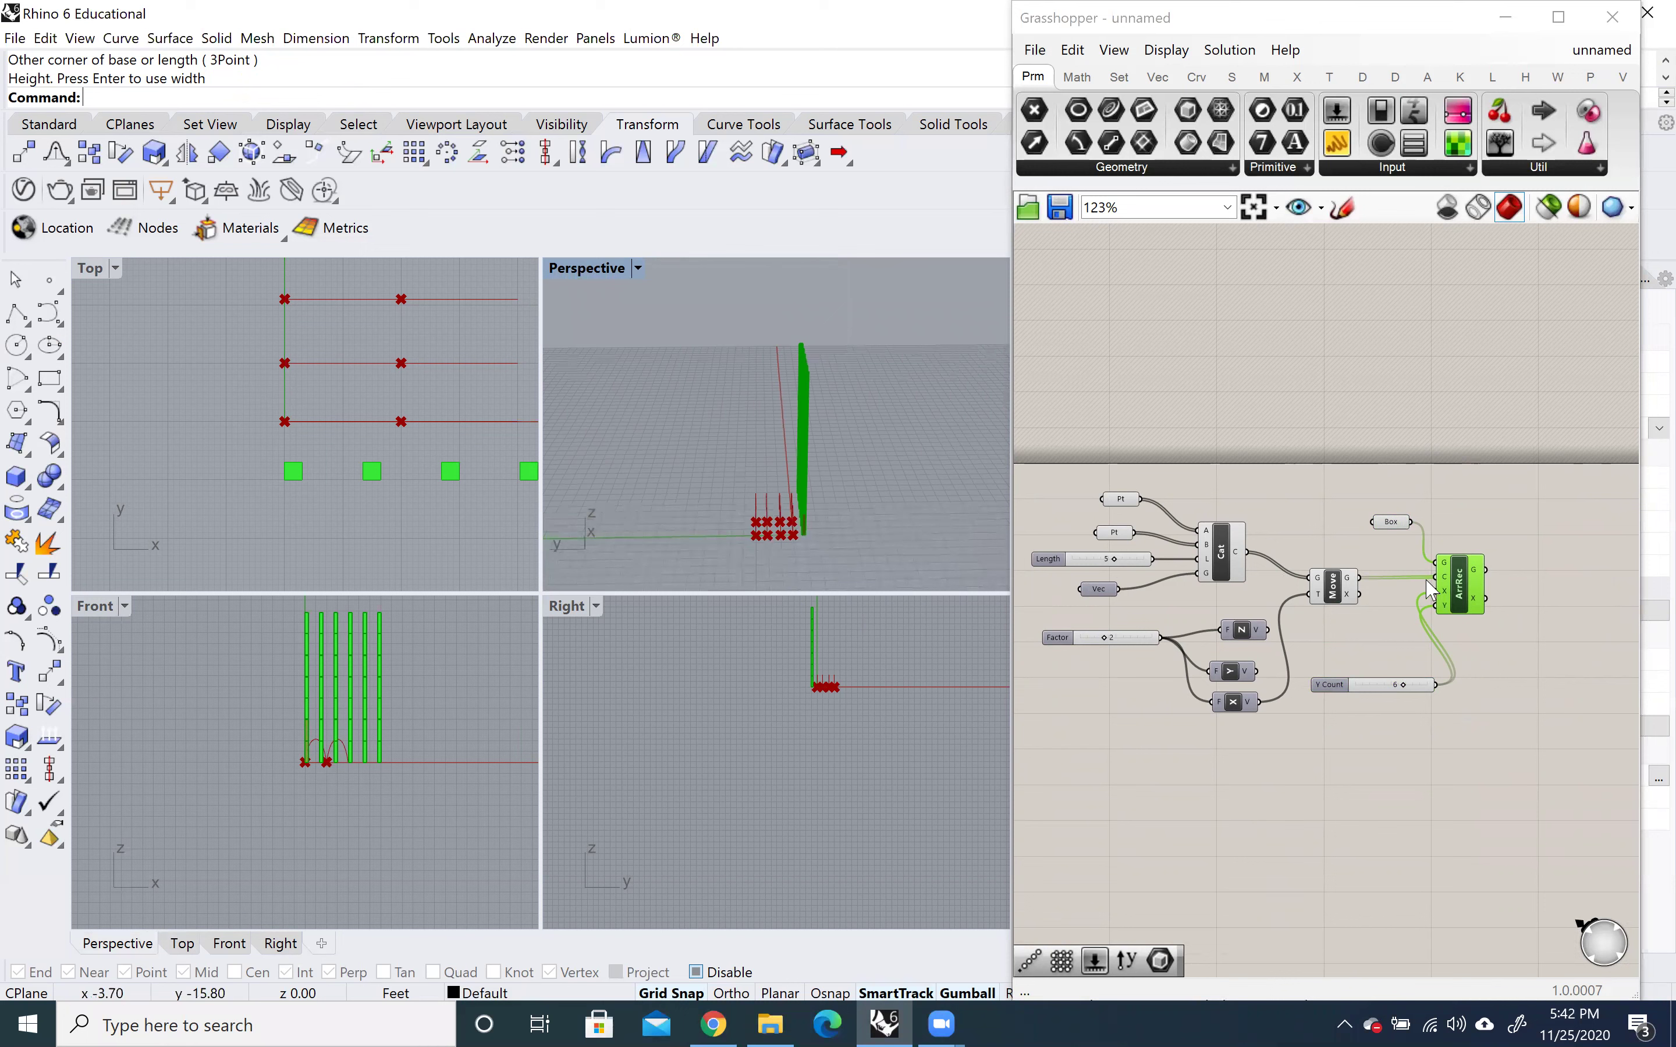
drag(1359, 593, 1436, 577)
right_drag(863, 561, 755, 548)
scroll(681, 493, up, 5)
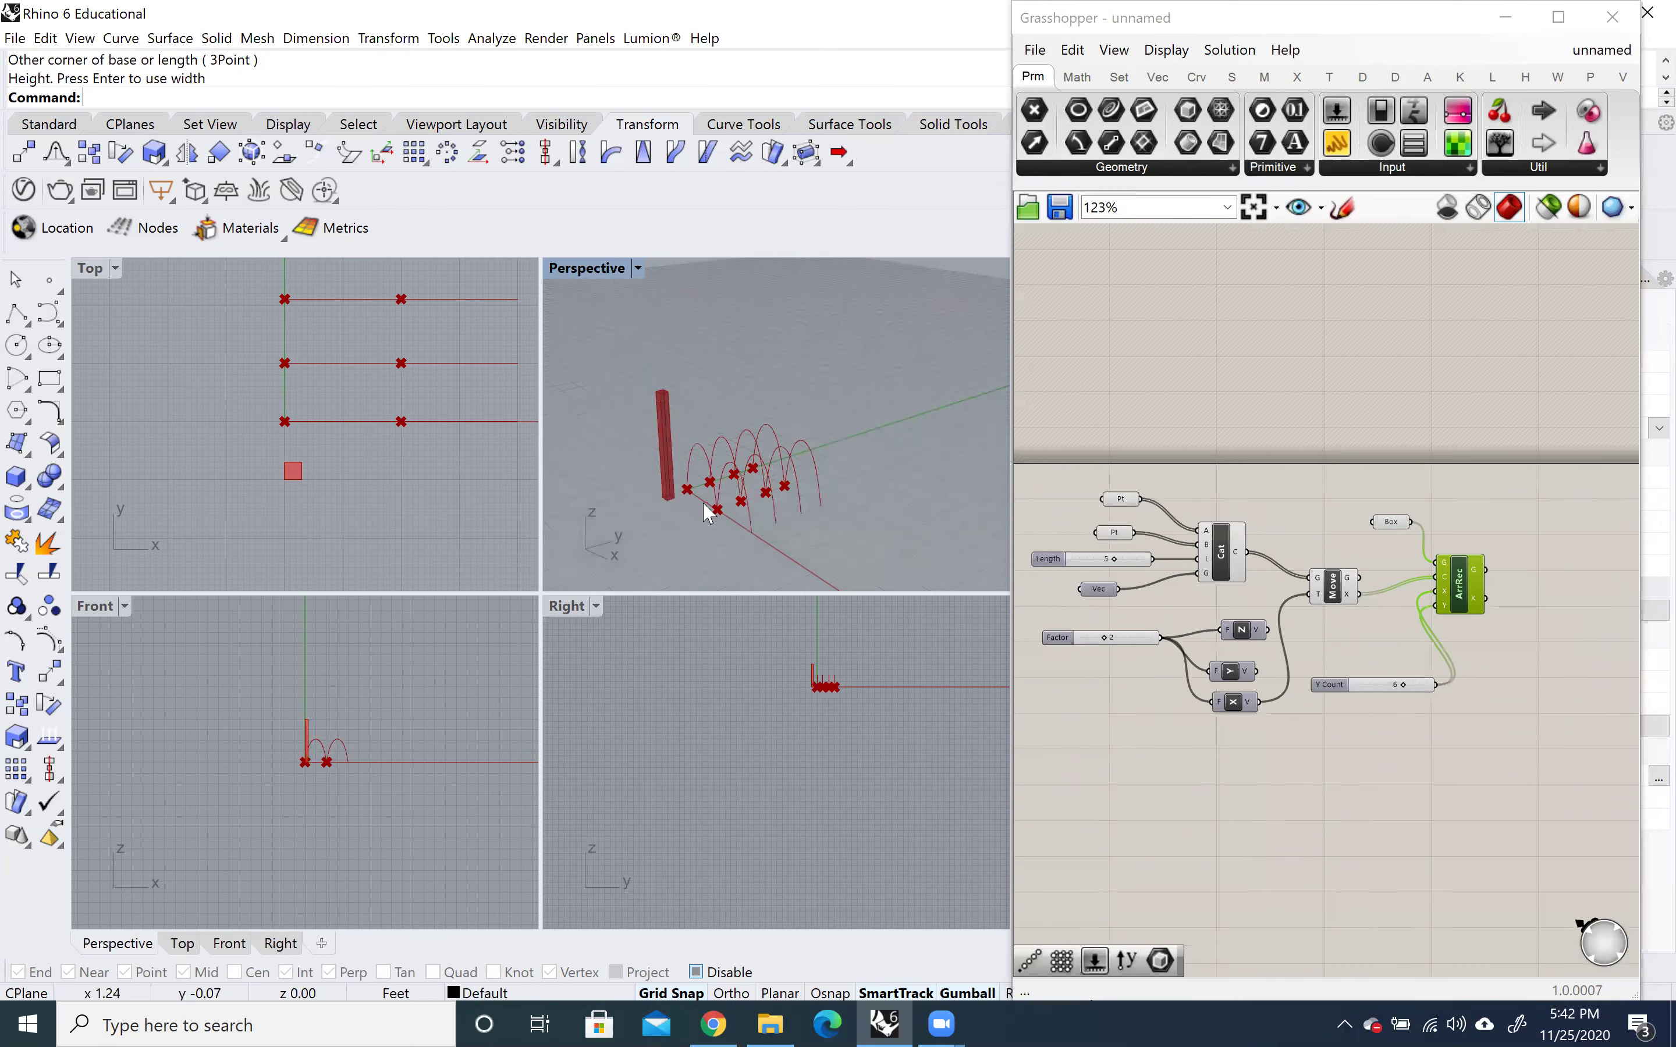
Disconnect Move's X output from Rectangular Array's Cell input C.
right_click(1442, 575)
mouse_move(1515, 690)
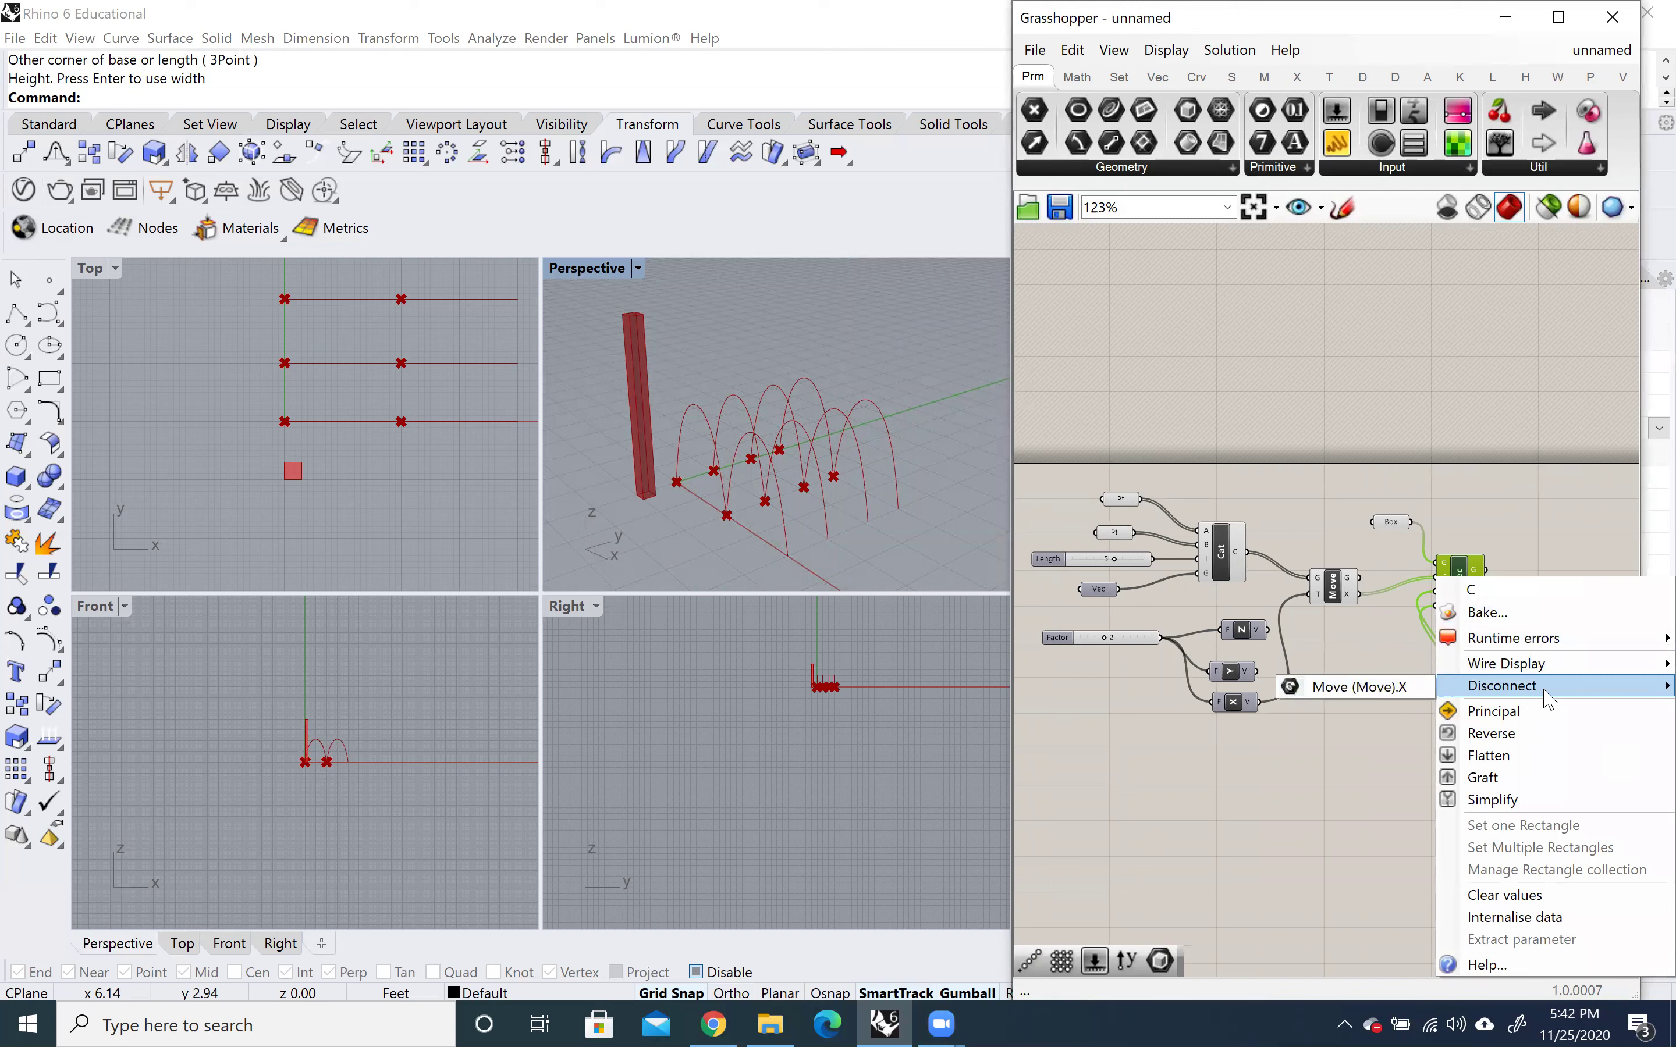
click(1394, 688)
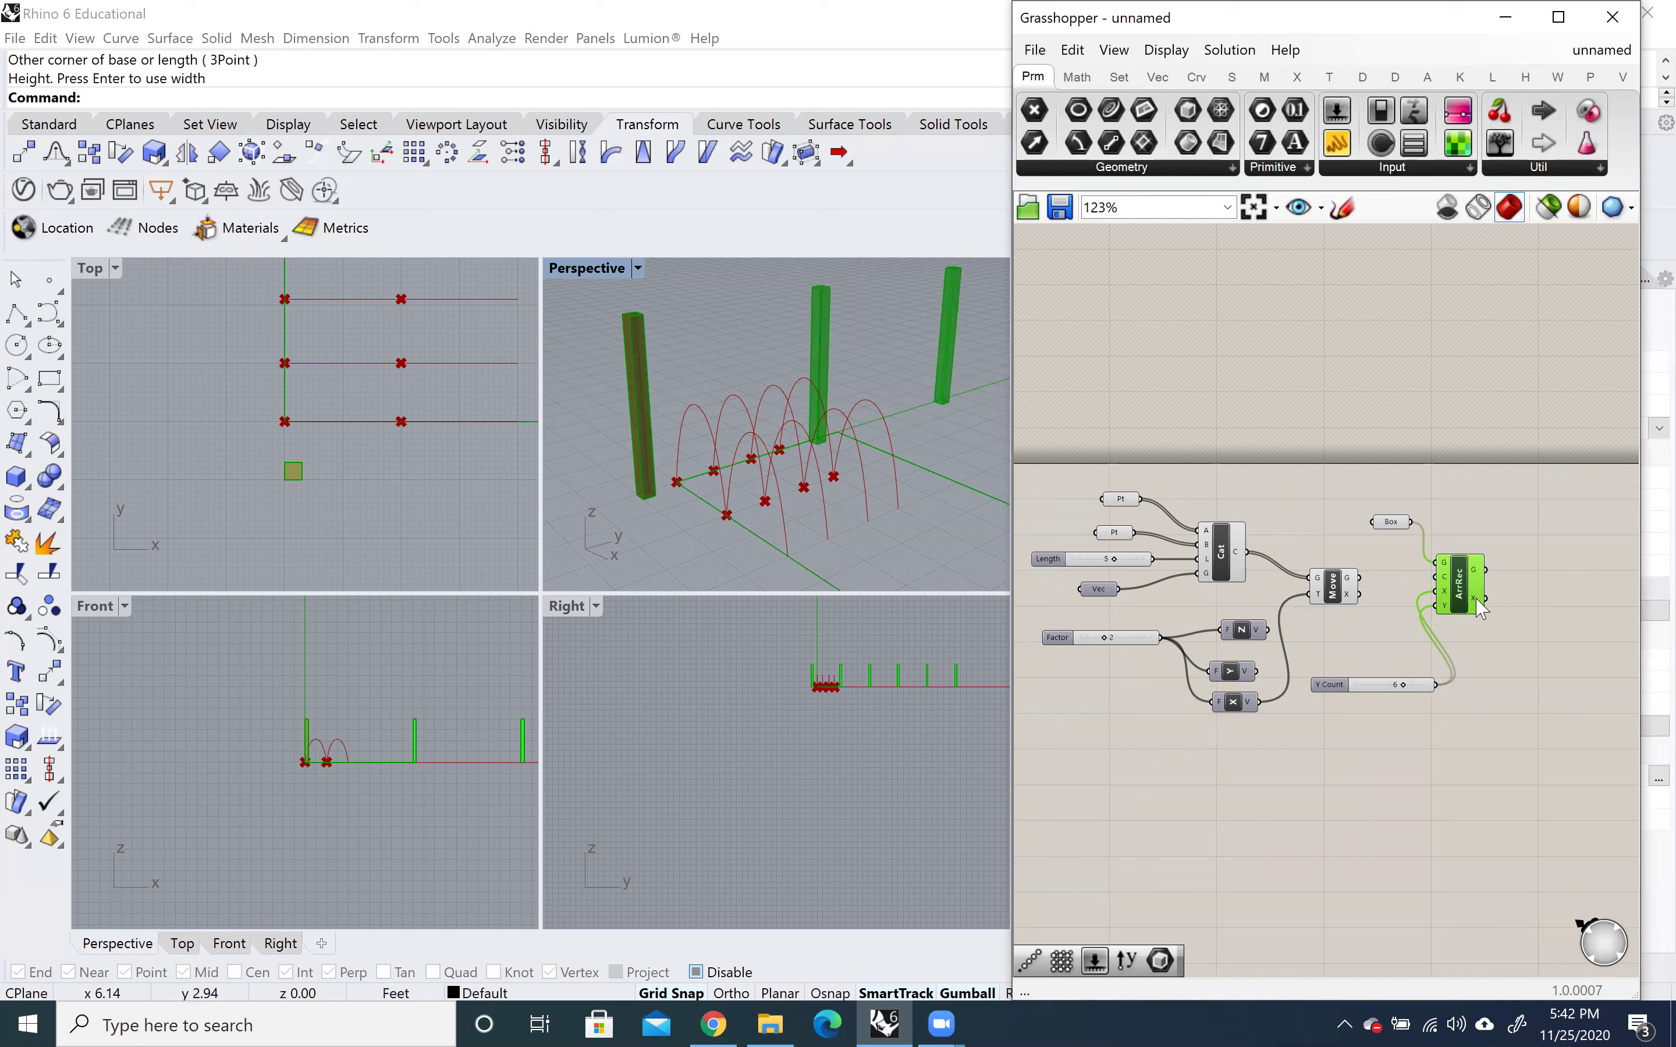
Move the Box, count slider and Rectangular Array together to below the unit vector components.
drag(1472, 602, 1509, 616)
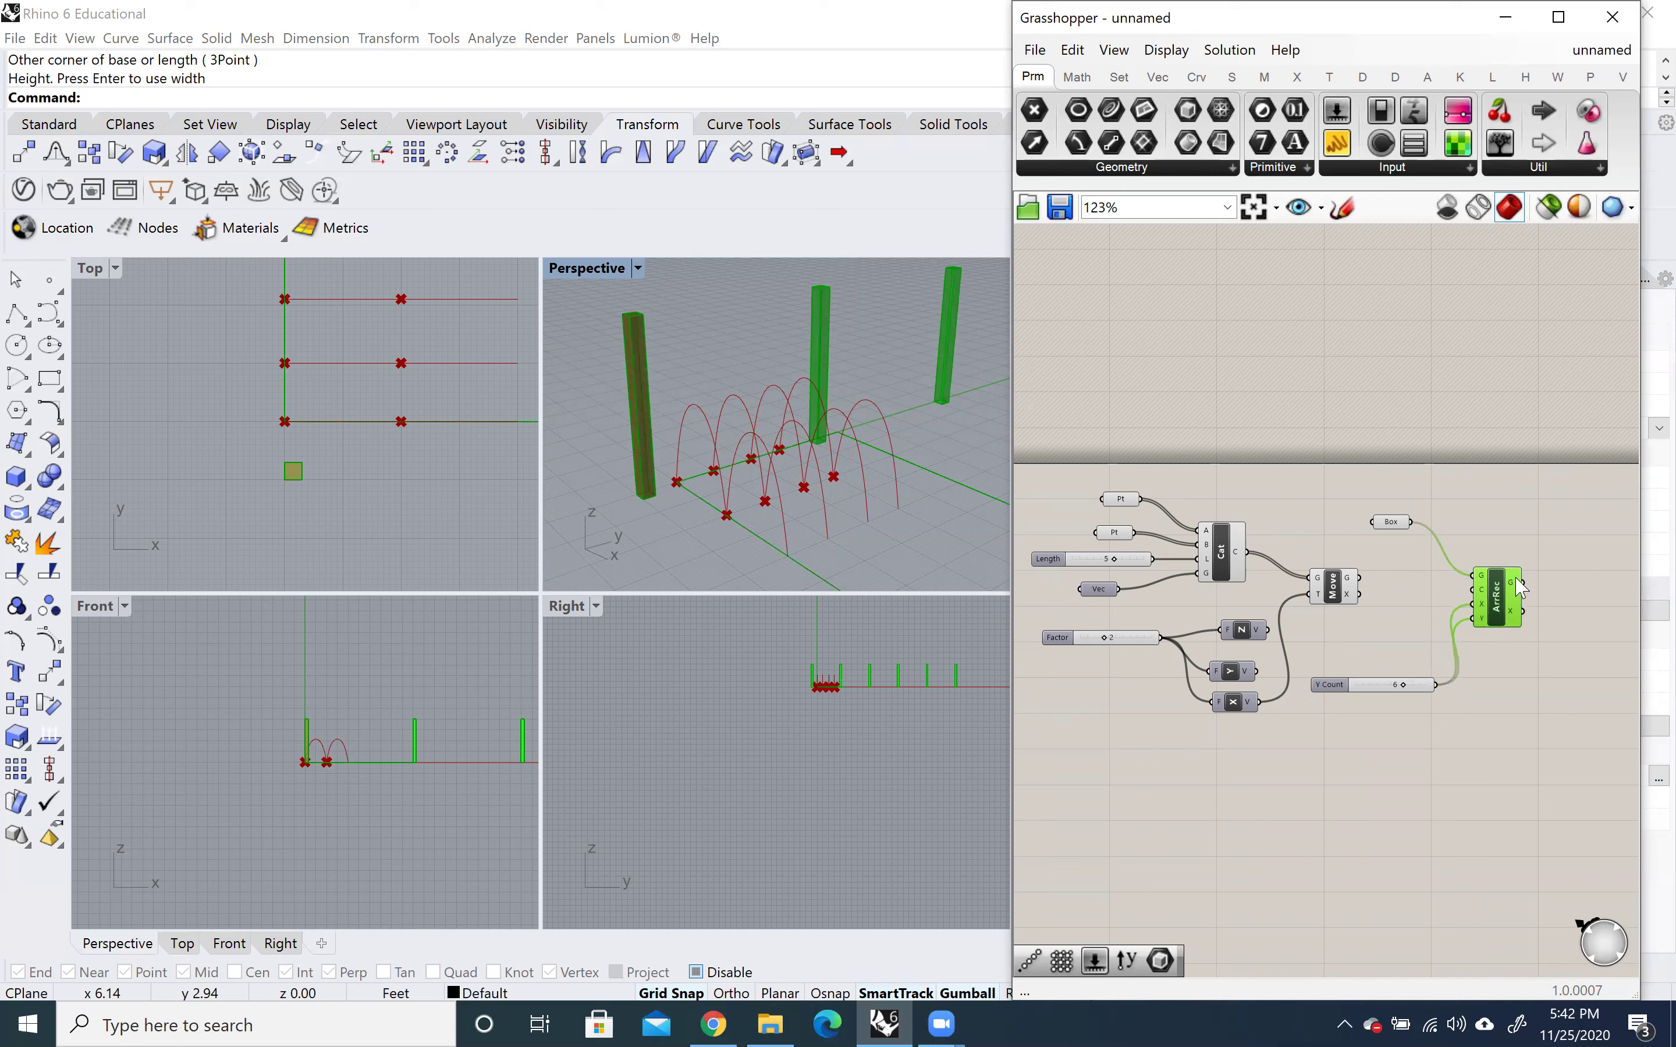
mouse_move(1516, 590)
drag(1578, 736, 1340, 479)
drag(1496, 597, 1251, 800)
scroll(1286, 794, down, 1)
scroll(816, 323, down, 5)
shift+right_drag(881, 477, 767, 475)
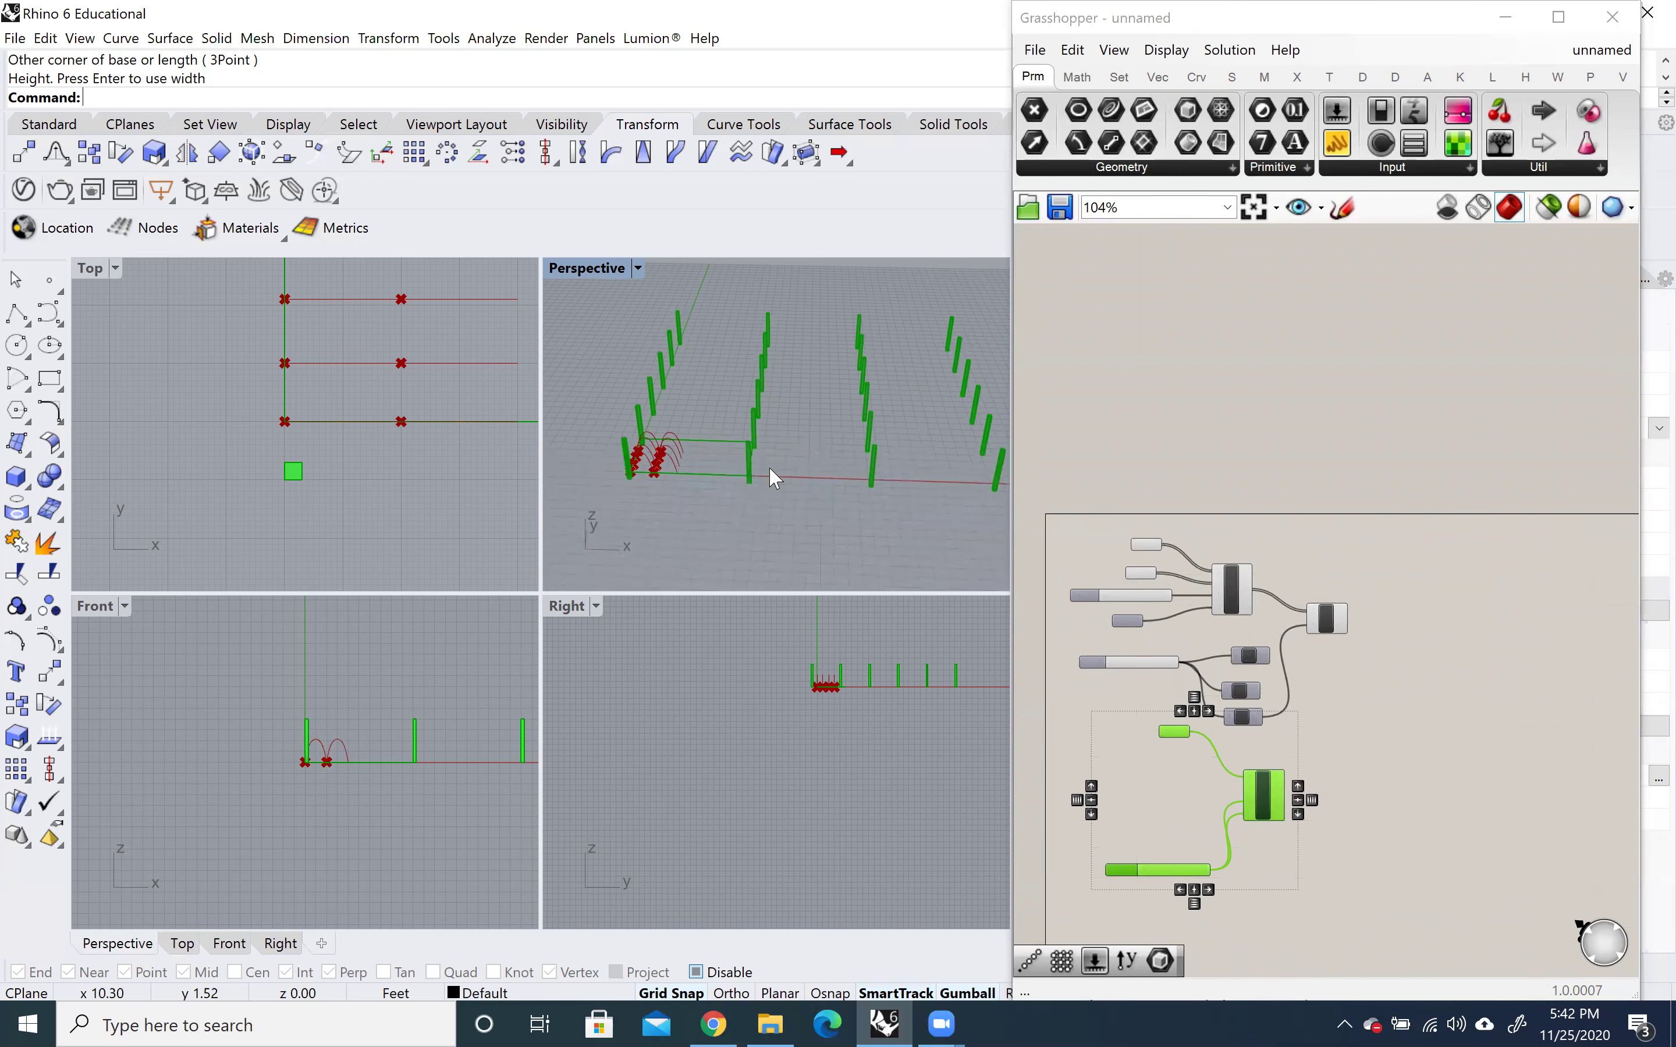
Set the X Count slider to 2 and arrange it and the Box parameter close beside Rectangular Array.
click(1273, 887)
drag(1180, 872, 1125, 782)
scroll(1169, 816, up, 3)
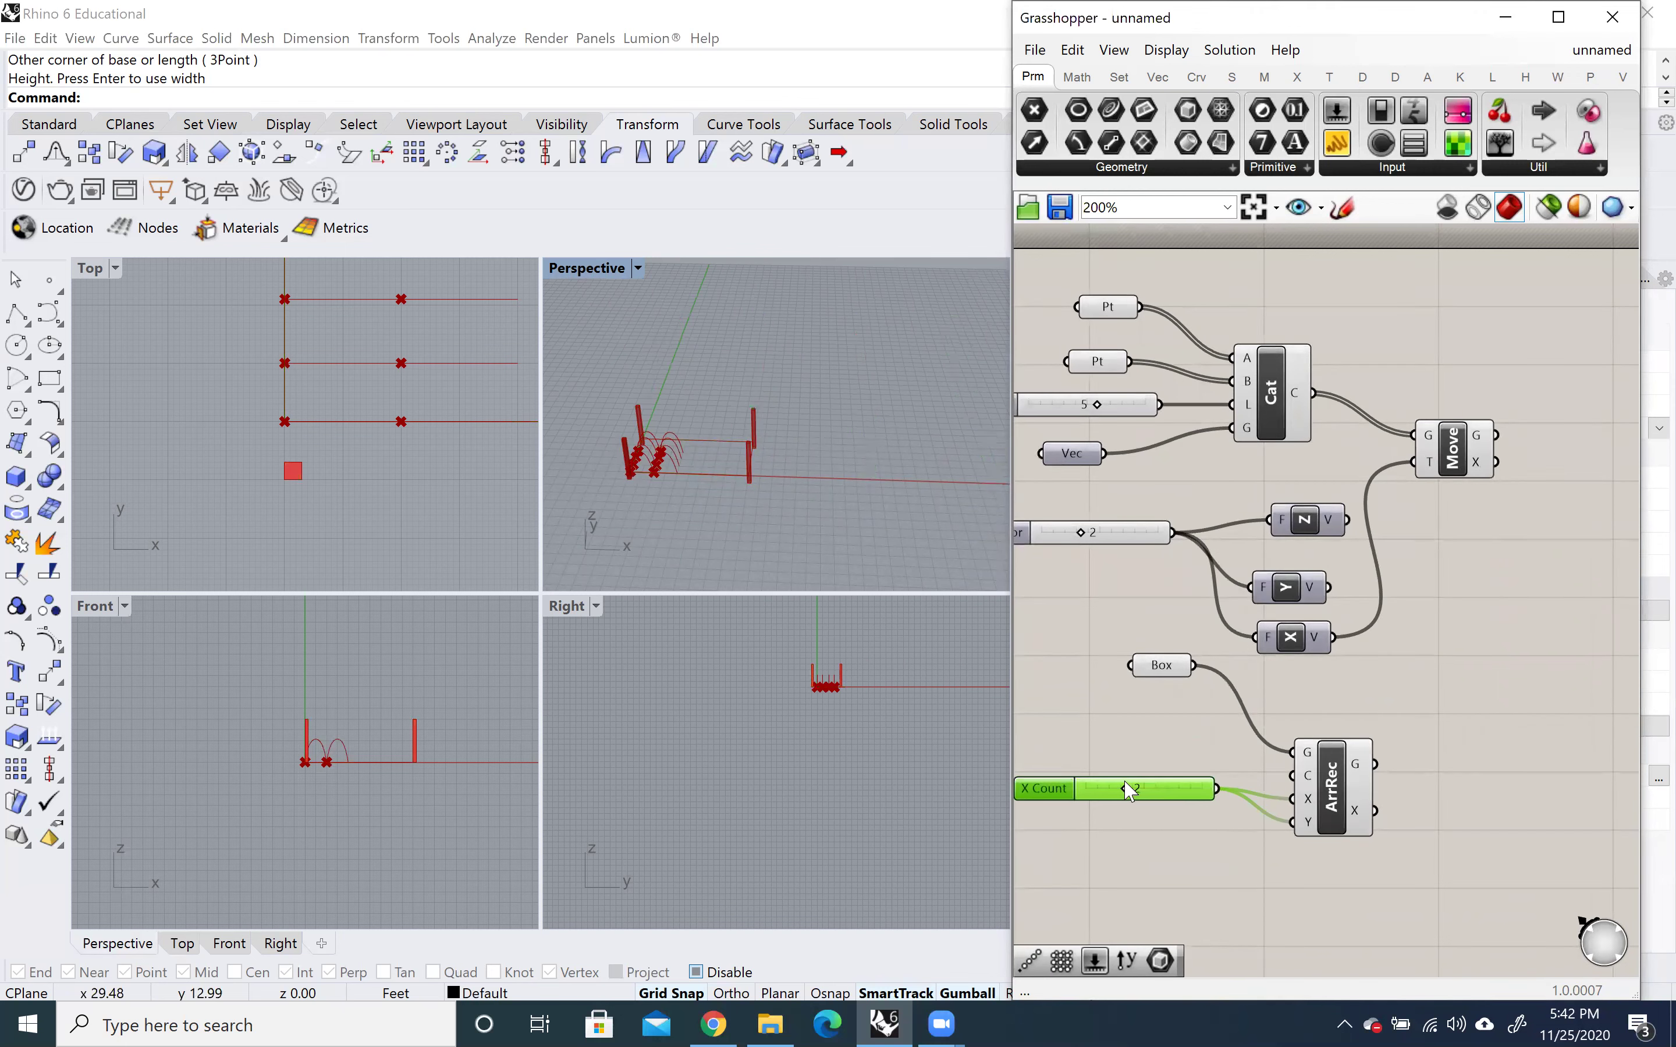
drag(1172, 670, 1172, 725)
scroll(1226, 662, down, 2)
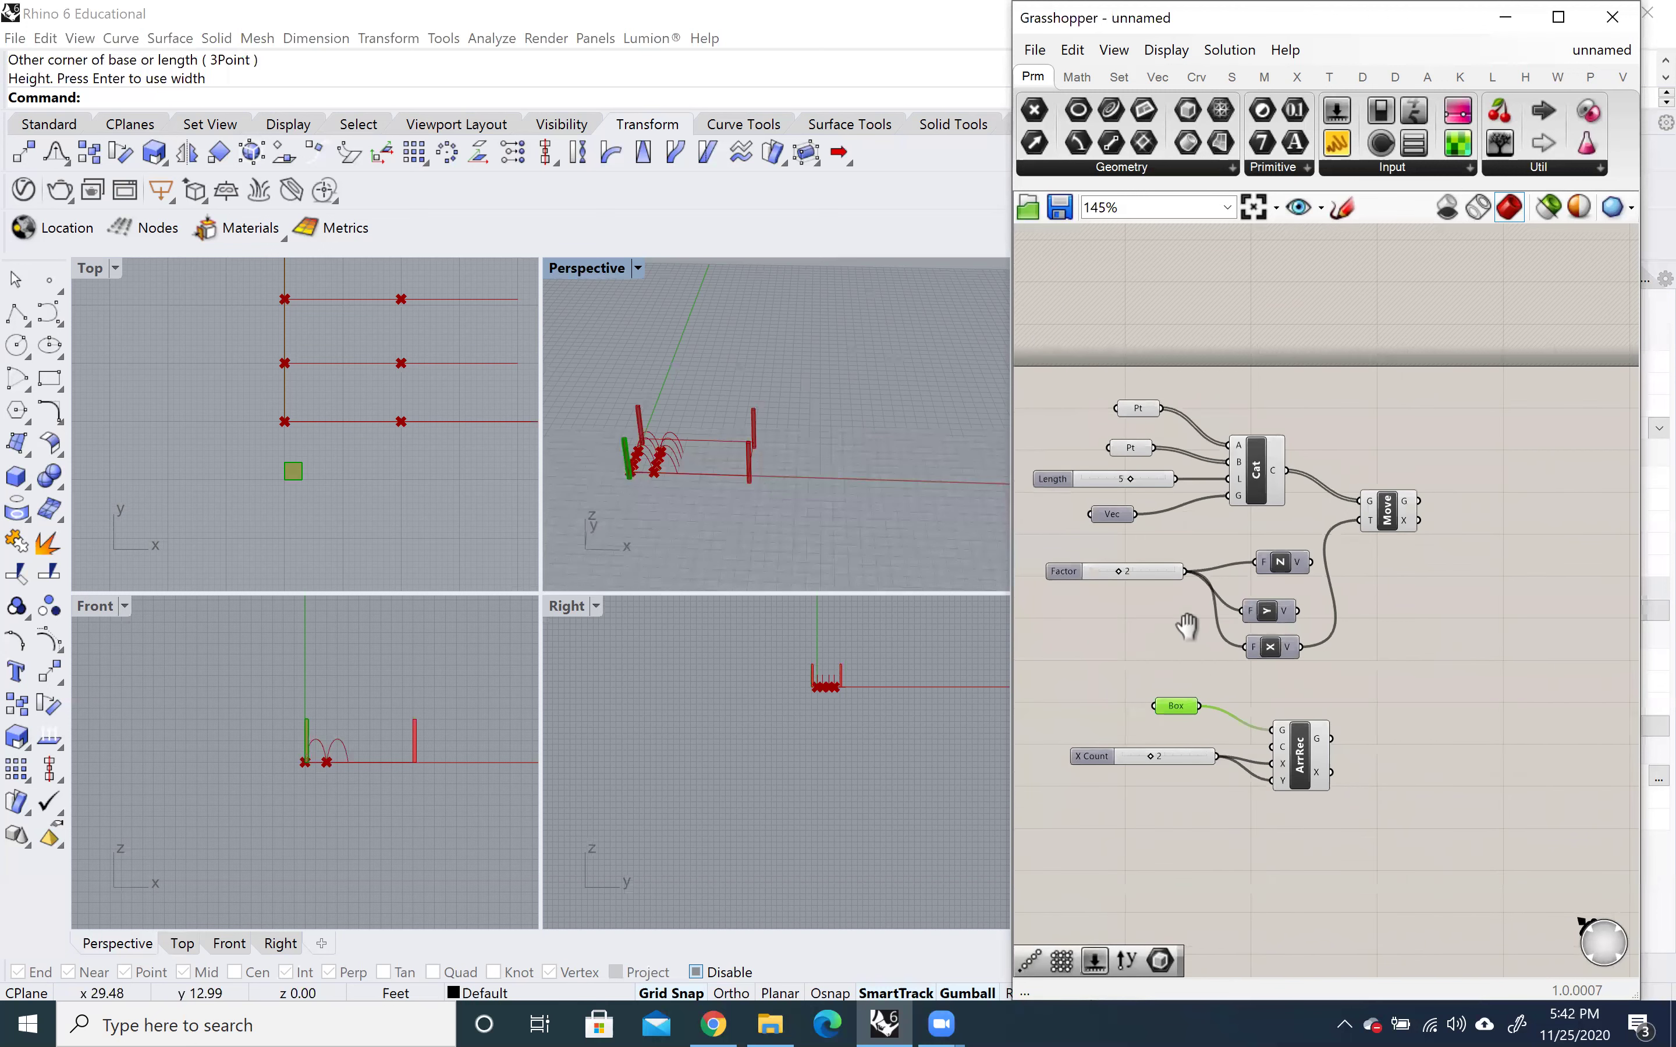
right_drag(1158, 641, 1202, 606)
drag(1490, 618, 1123, 356)
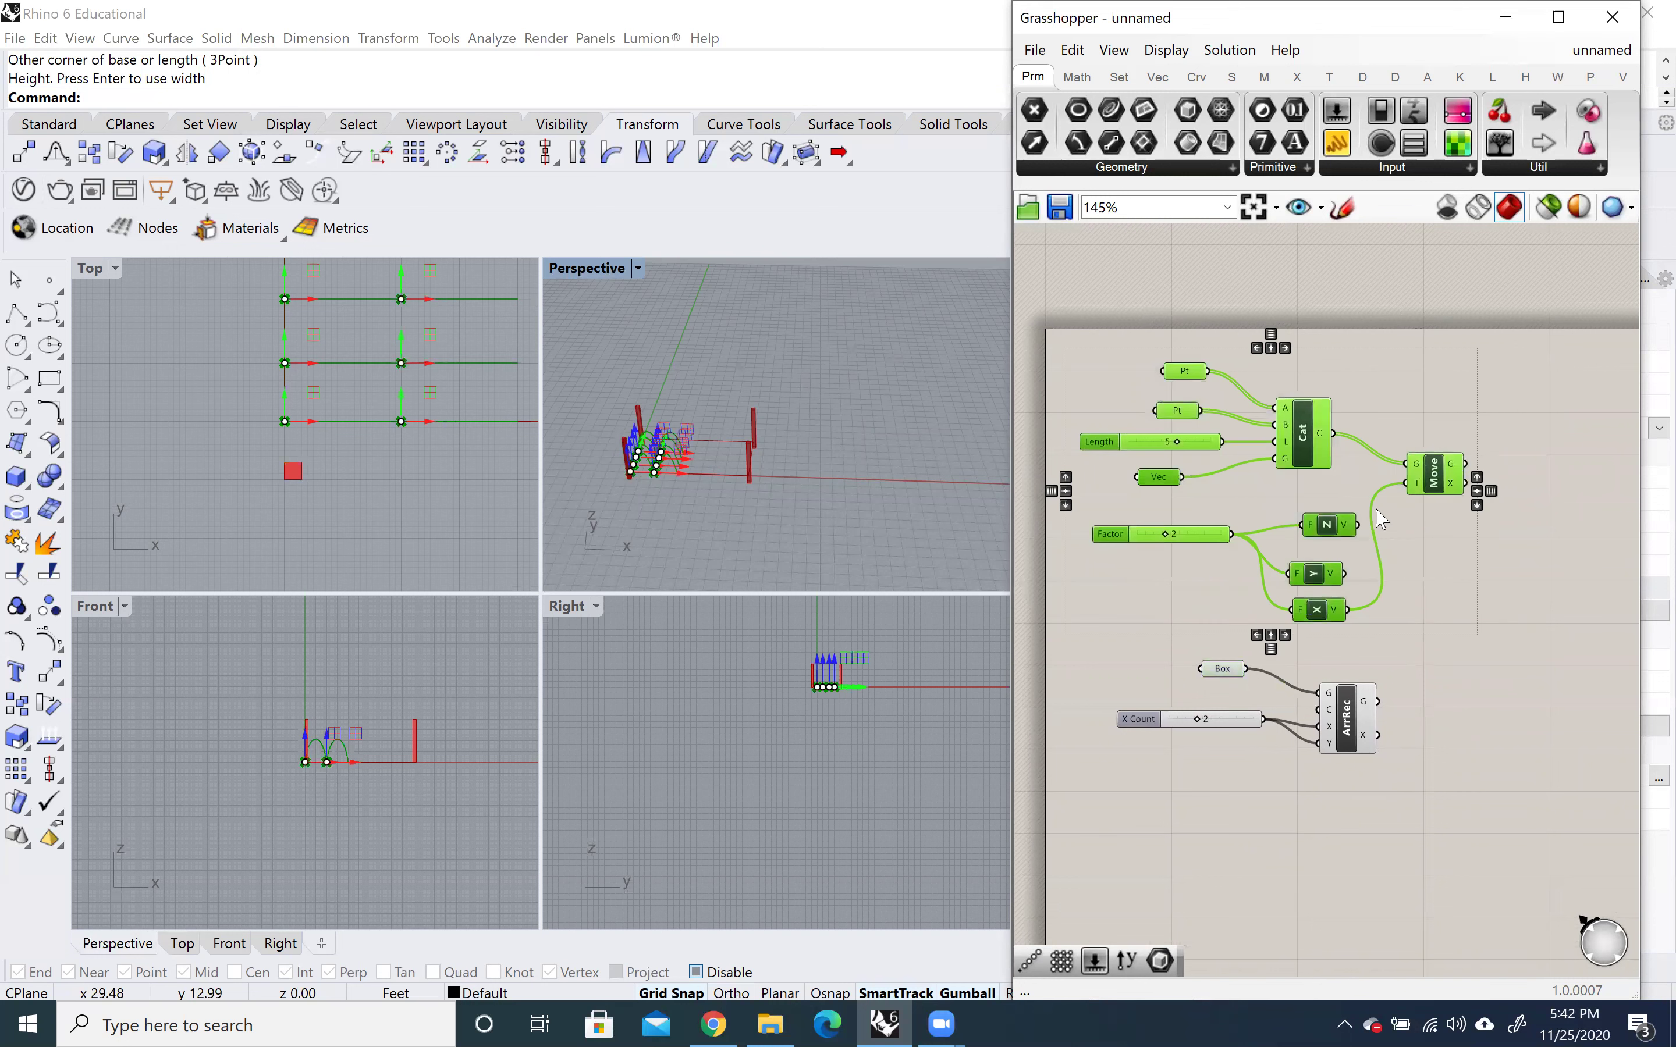
drag(1335, 550, 1399, 589)
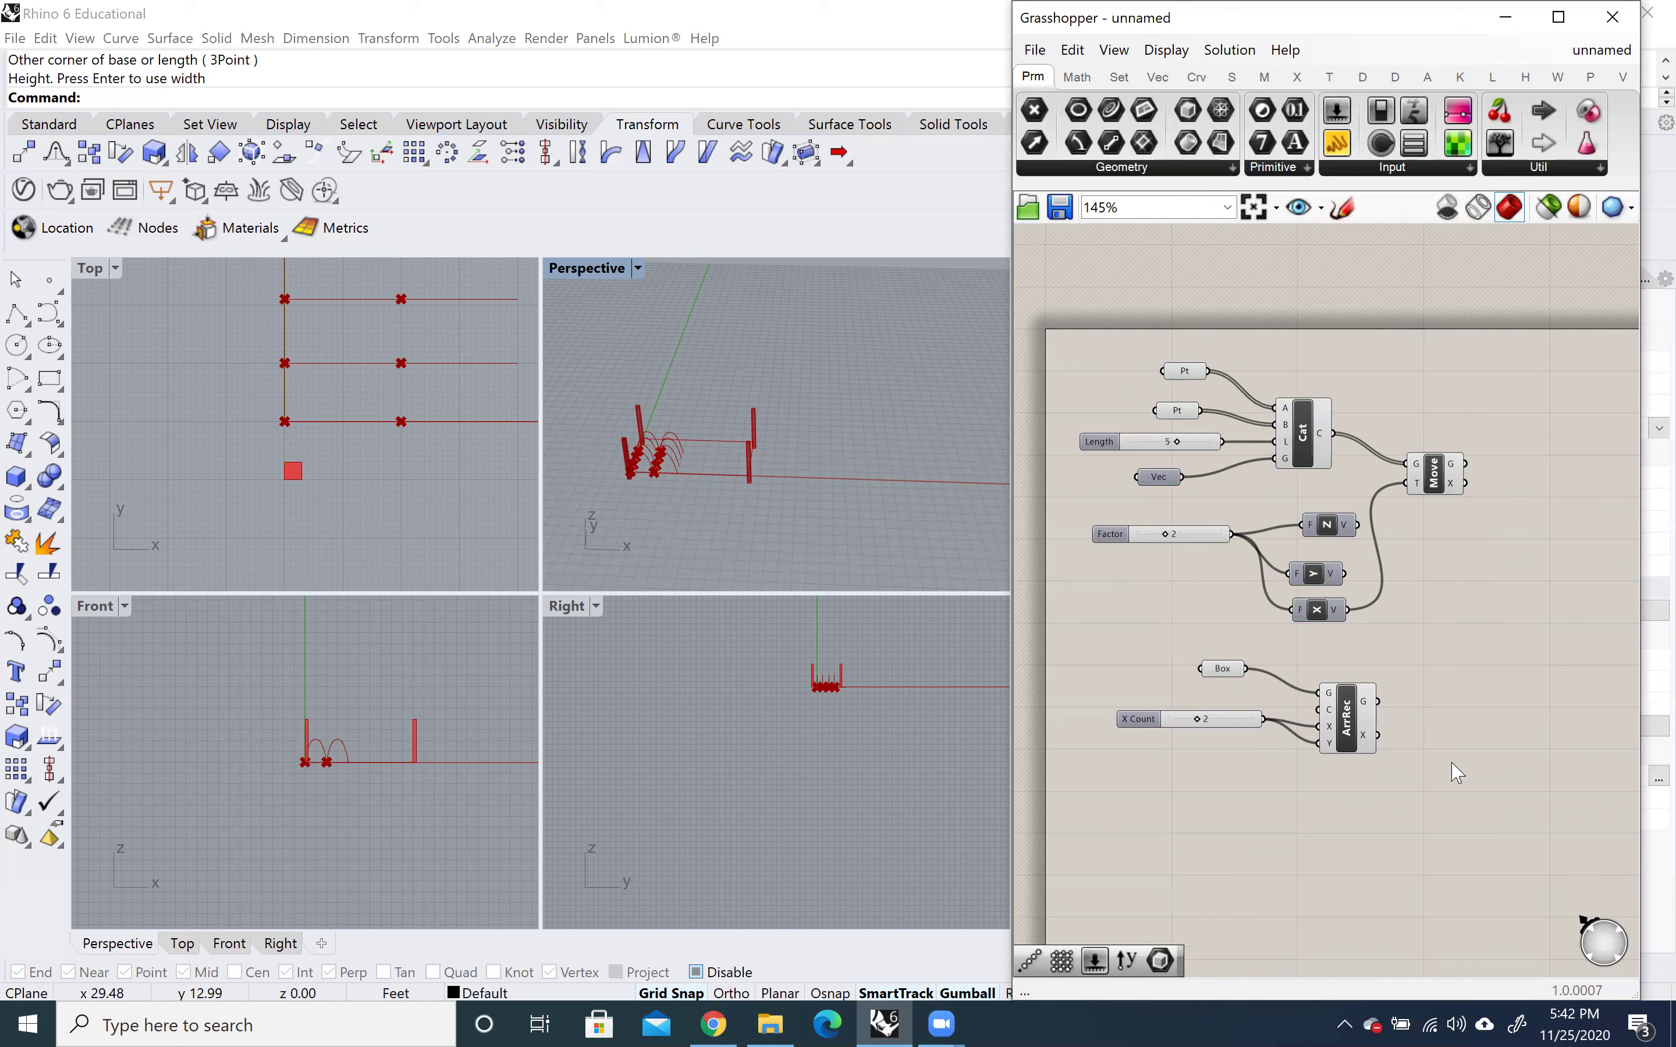
Add a second Catenary component and place it beside Rectangular Array, on its output side.
double_click(1477, 729)
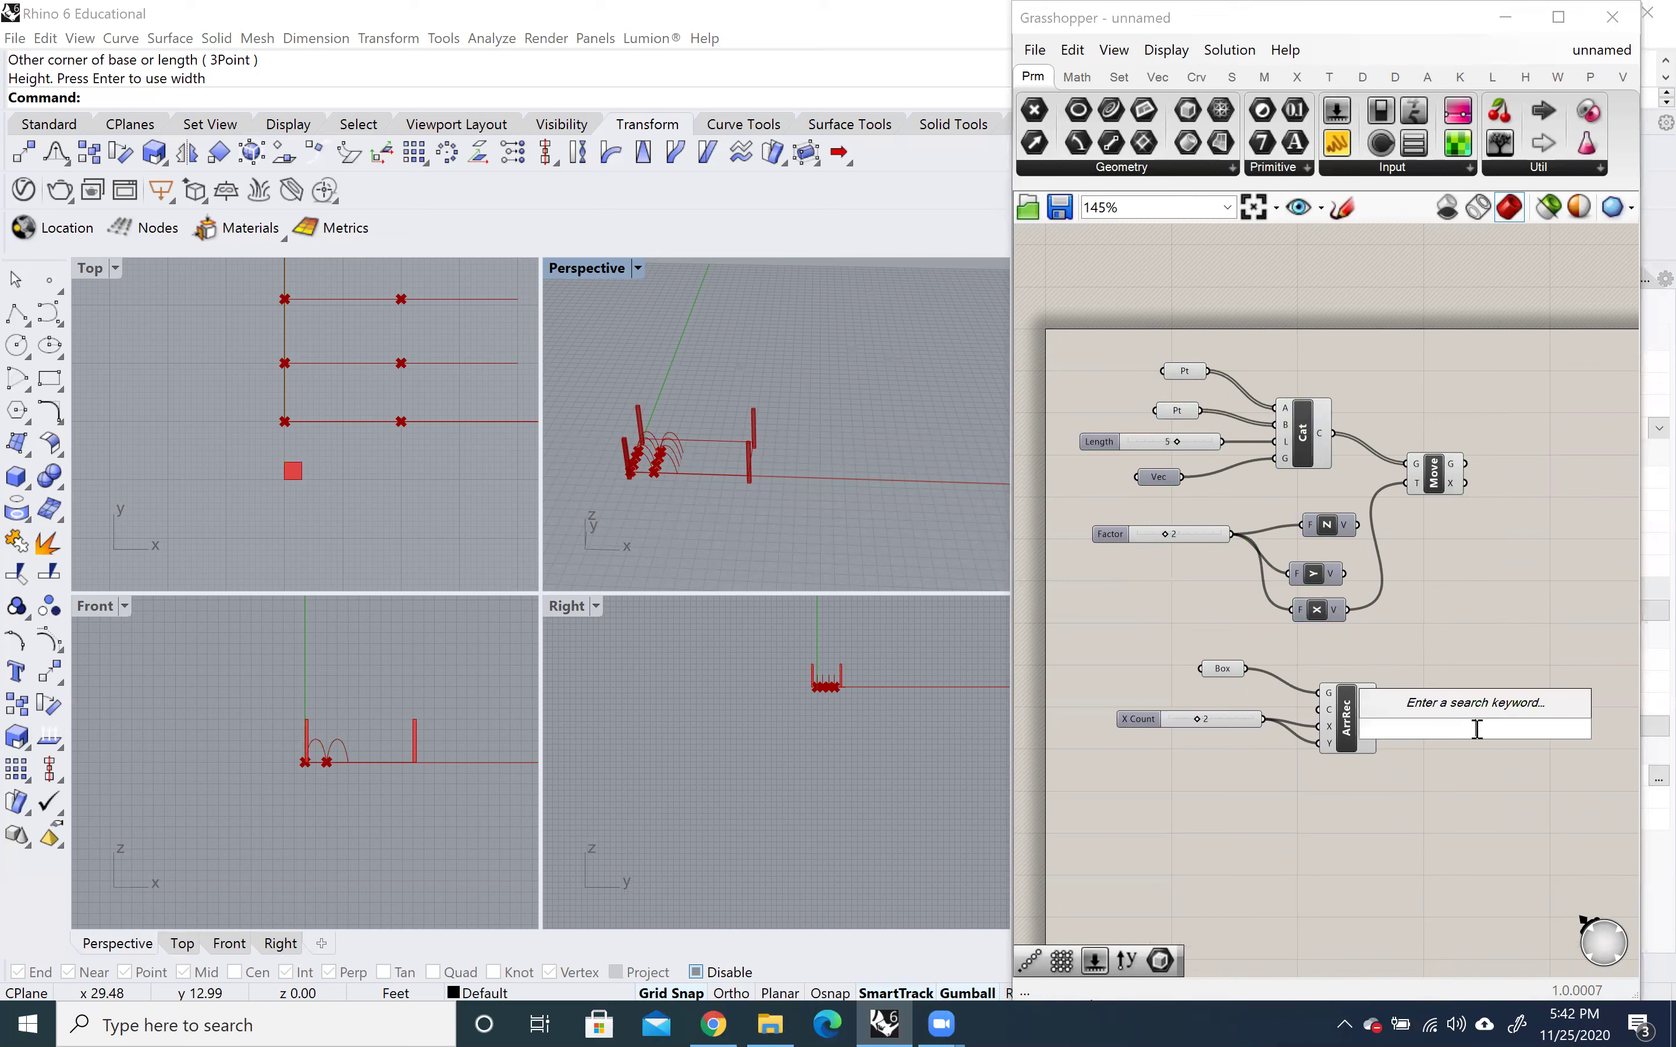
text(cat)
key(Return)
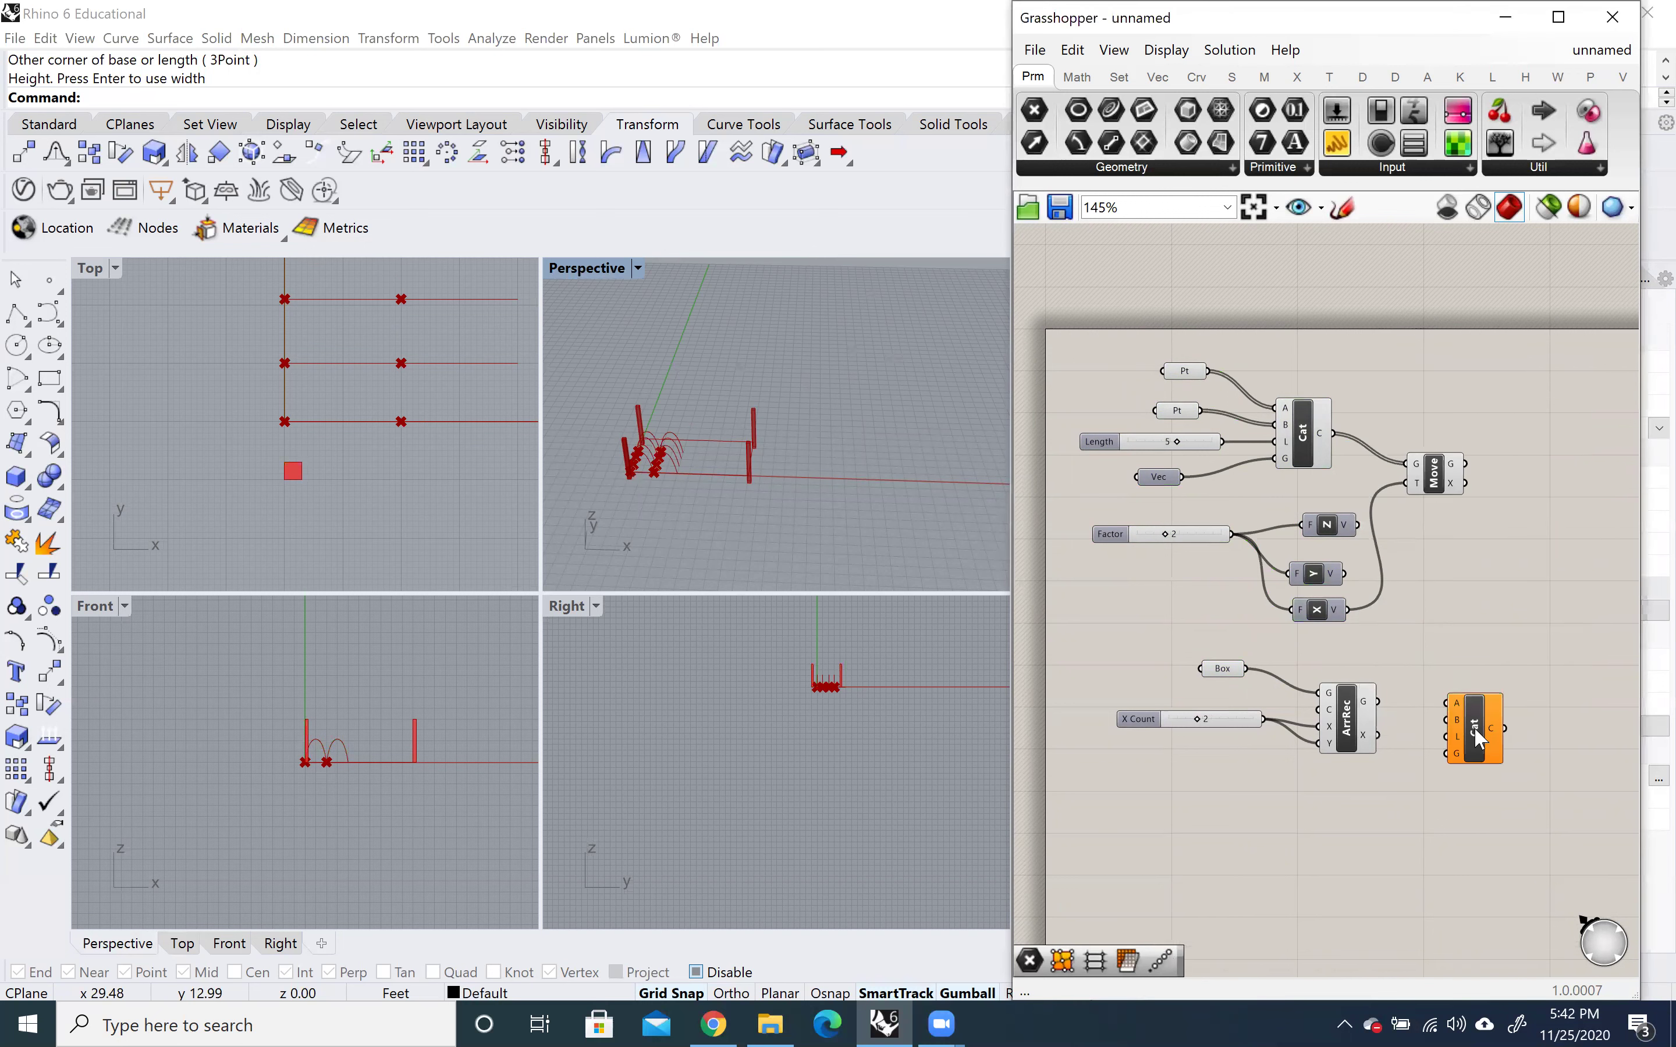
click(1496, 716)
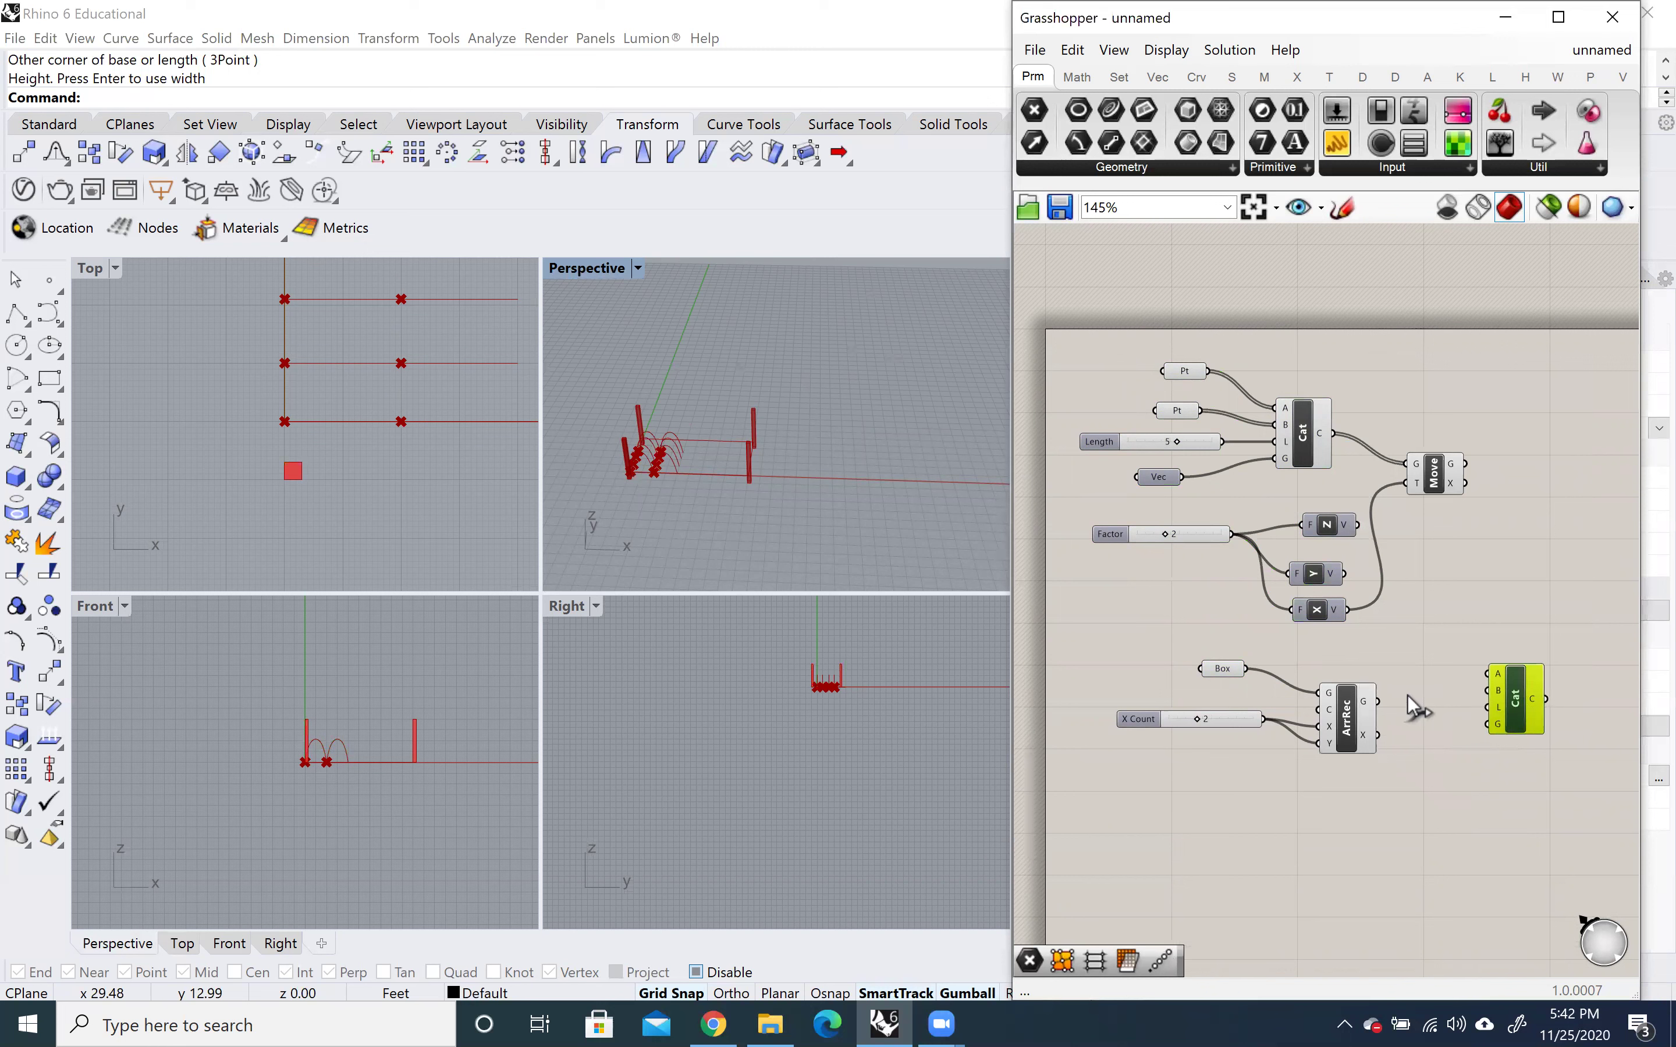
Wire Rectangular Array's geometry output G into the new Catenary's inputs B, L and G, and the first Point parameter into input A.
drag(1487, 673, 1385, 717)
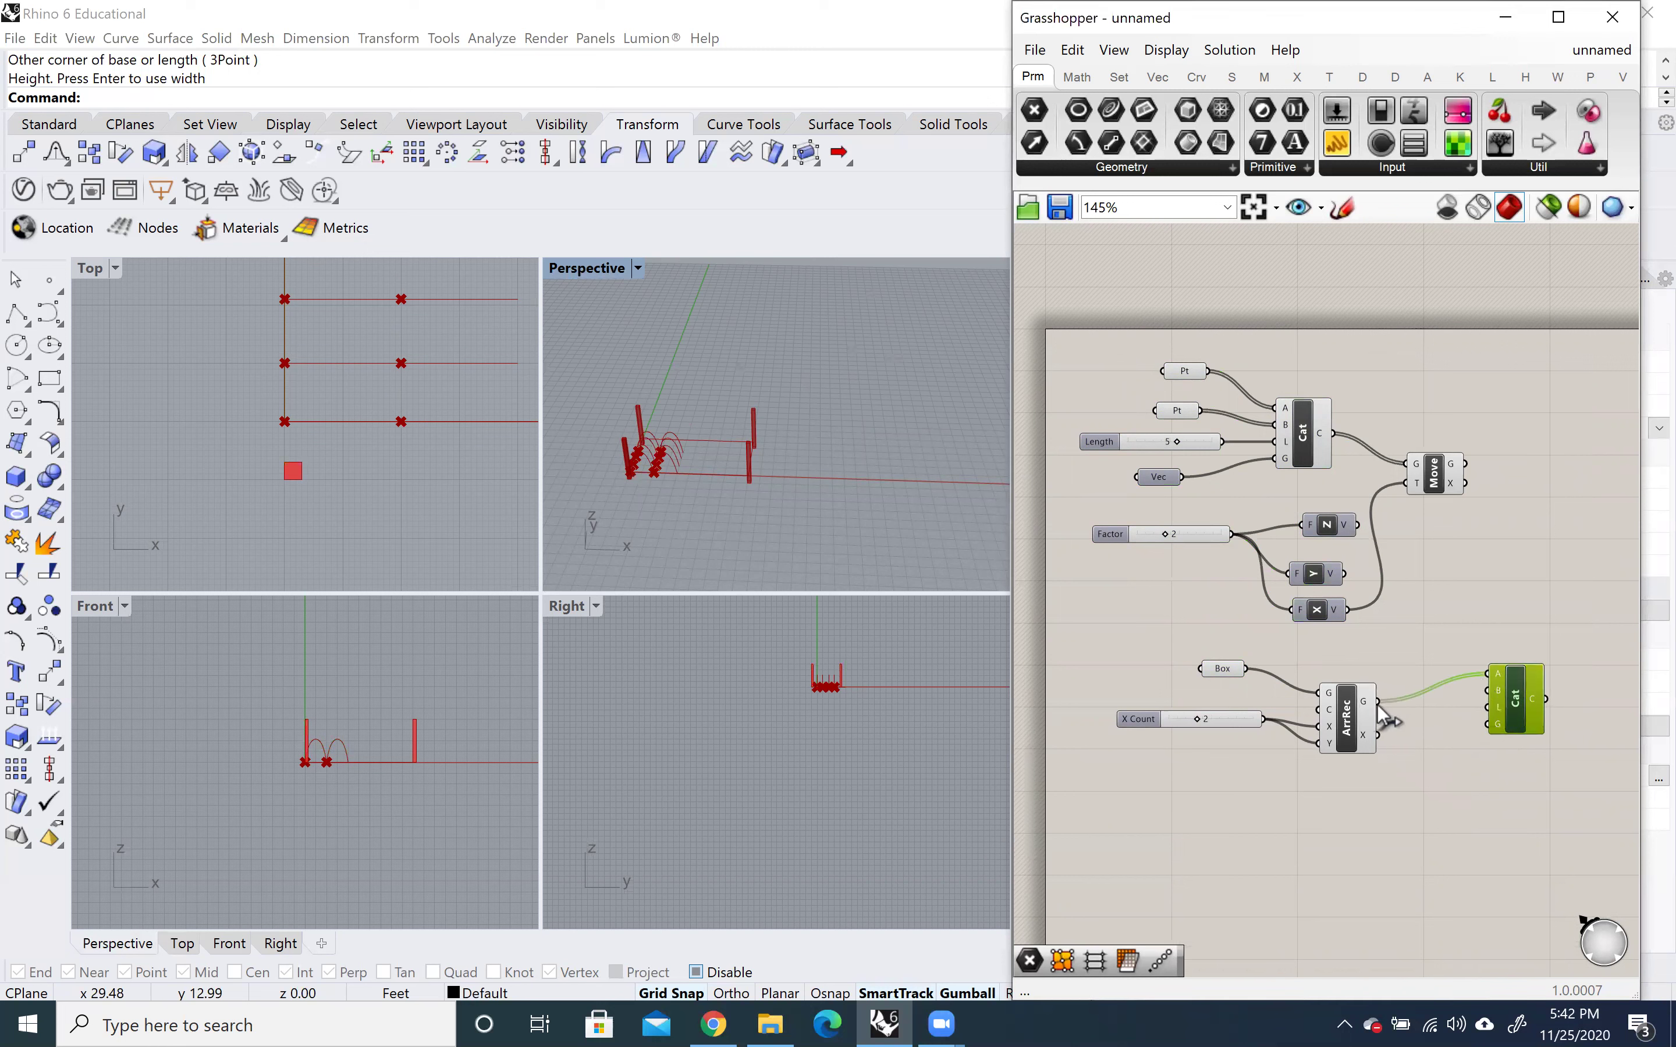
mouse_move(1488, 691)
mouse_down()
mouse_move(1378, 704)
mouse_move(1488, 707)
mouse_up()
drag(1383, 705, 1492, 723)
drag(1207, 371, 1486, 674)
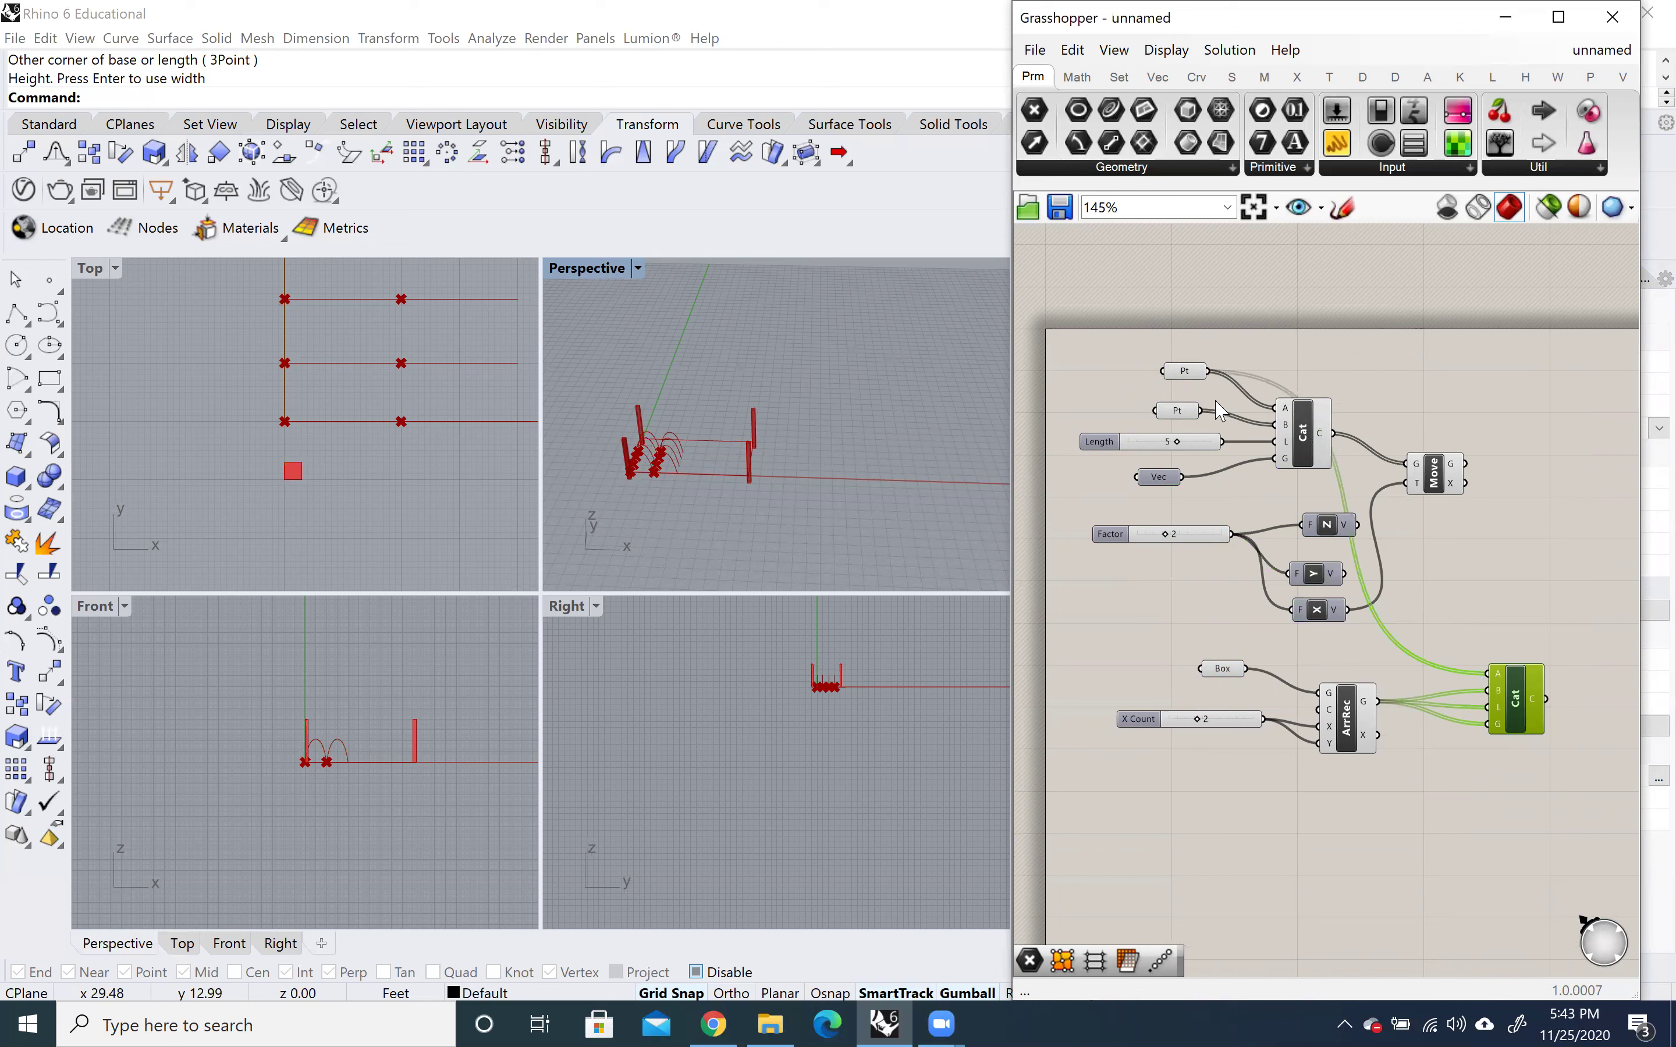
Set the Length slider of the original Catenary to 10 and check the new Catenary's component options.
drag(1177, 449, 1268, 483)
right_click(1513, 721)
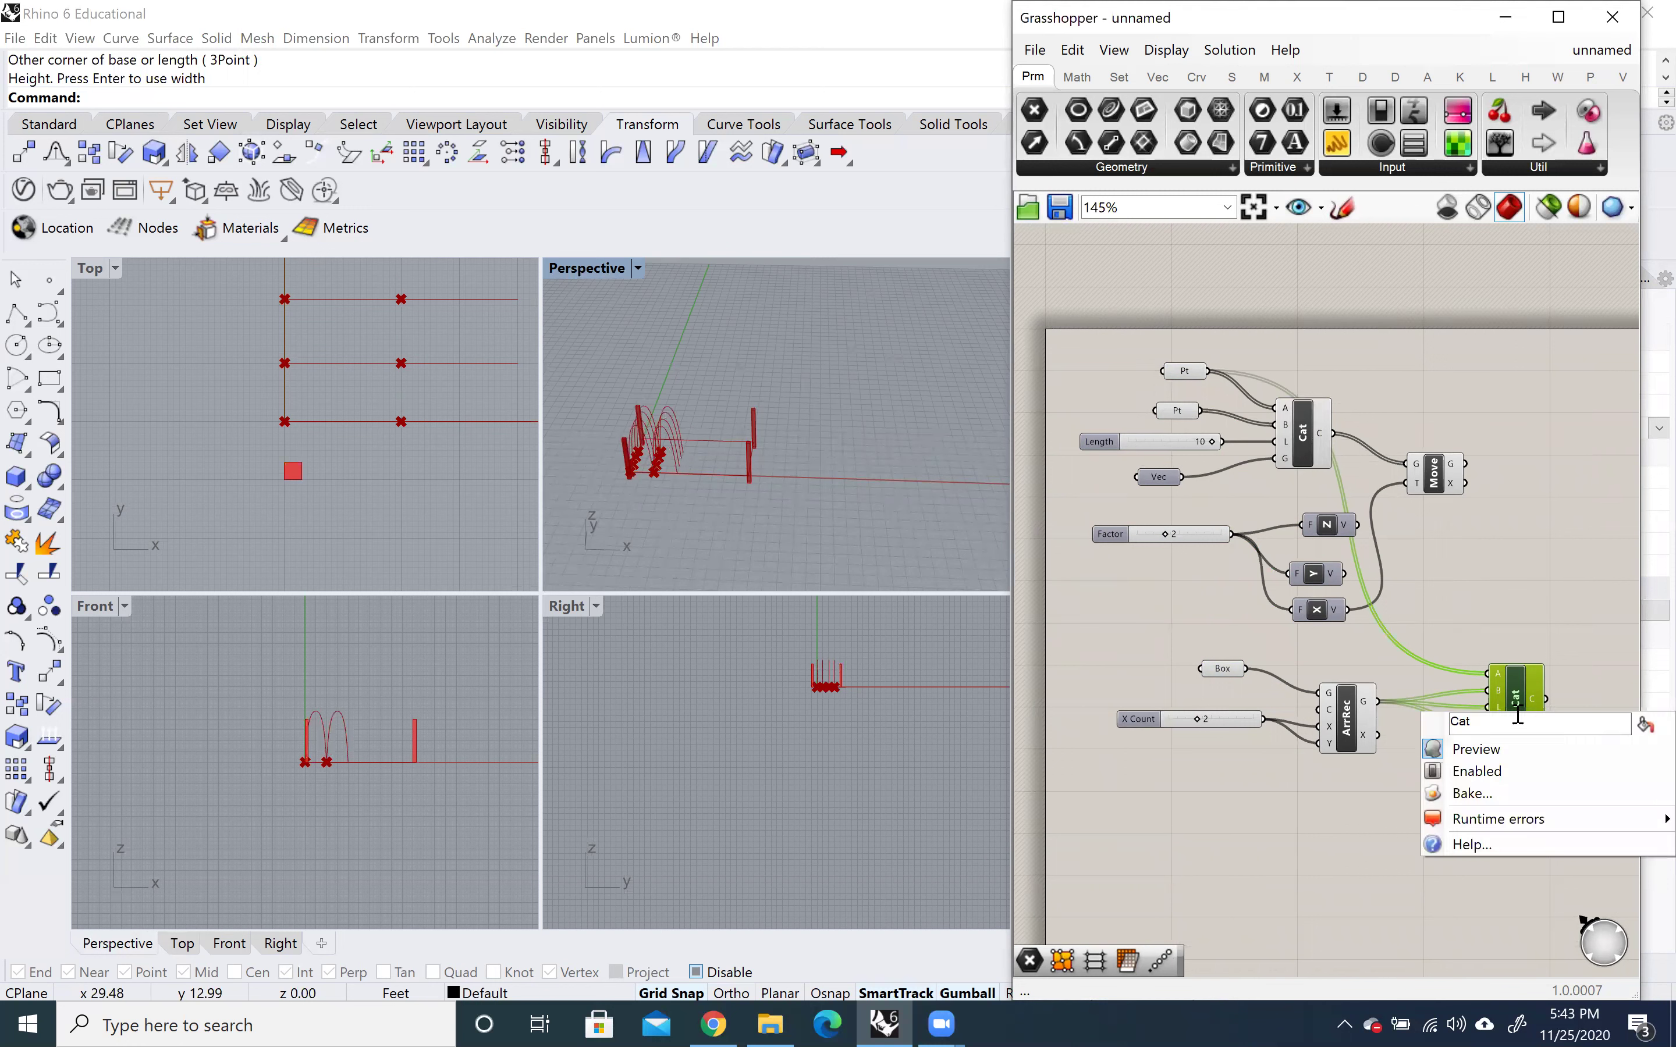
click(1315, 831)
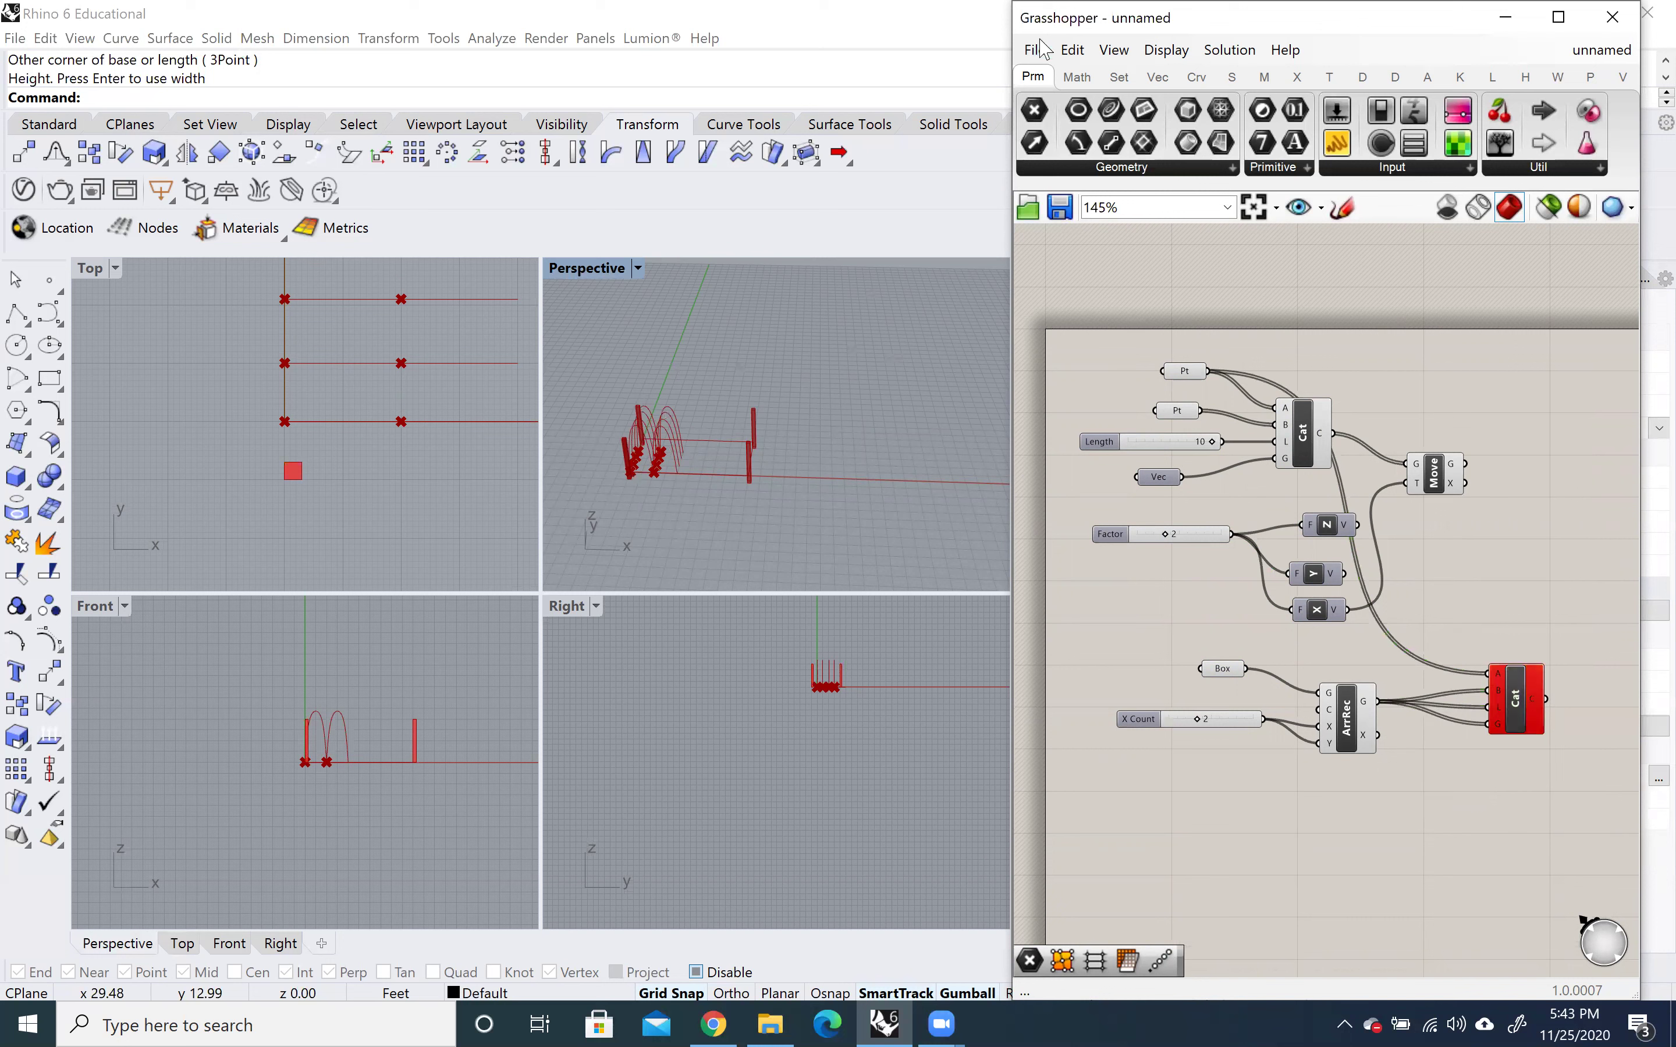